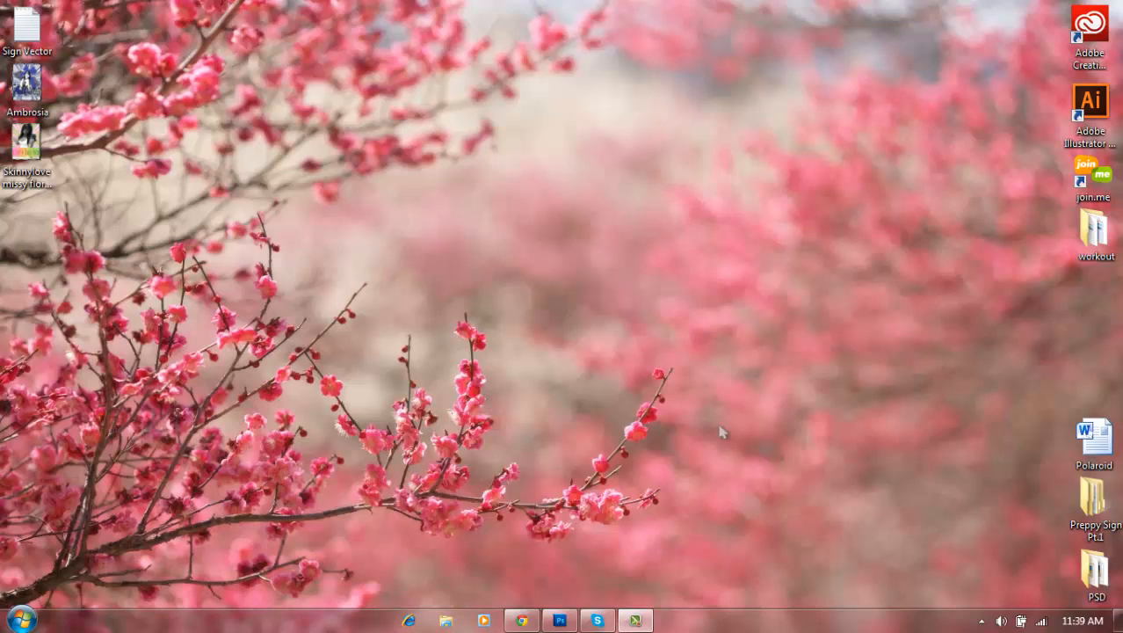
View the Skinnylove and Ambrosia example sign images from the desktop in the photo viewer, then close it
left_click(35, 171)
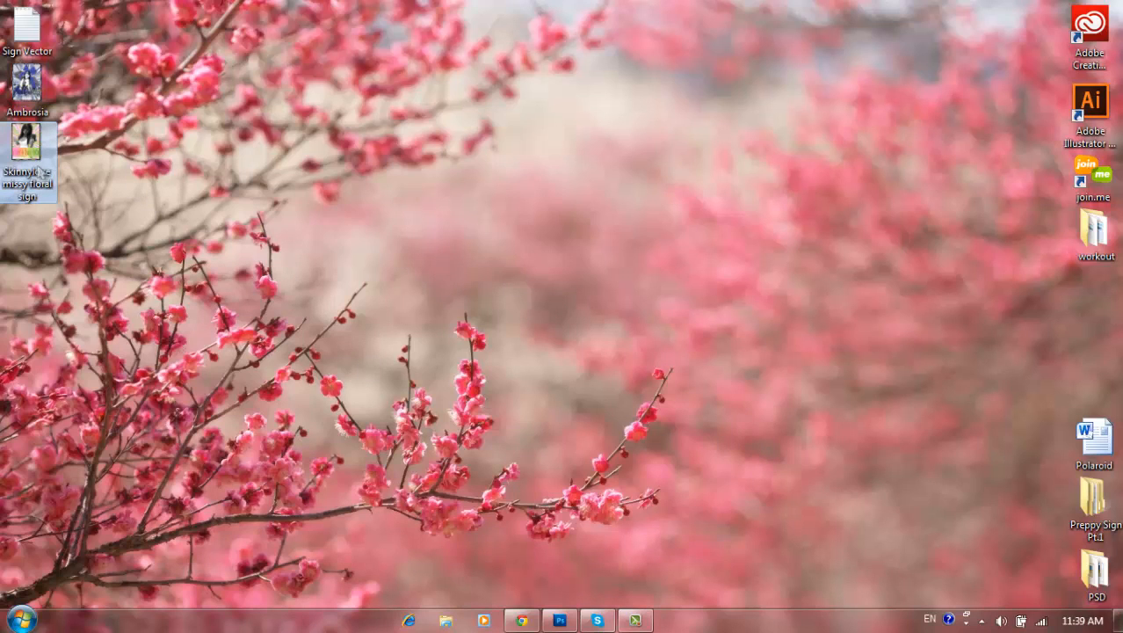
double_click(36, 172)
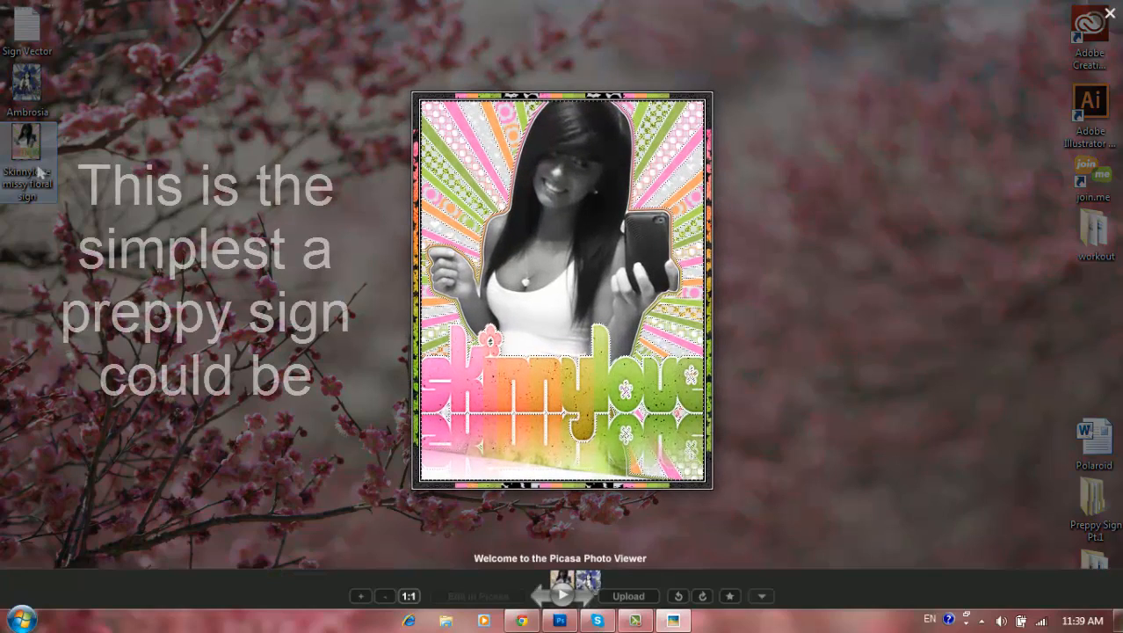
key("Right")
key("Left")
key("Right")
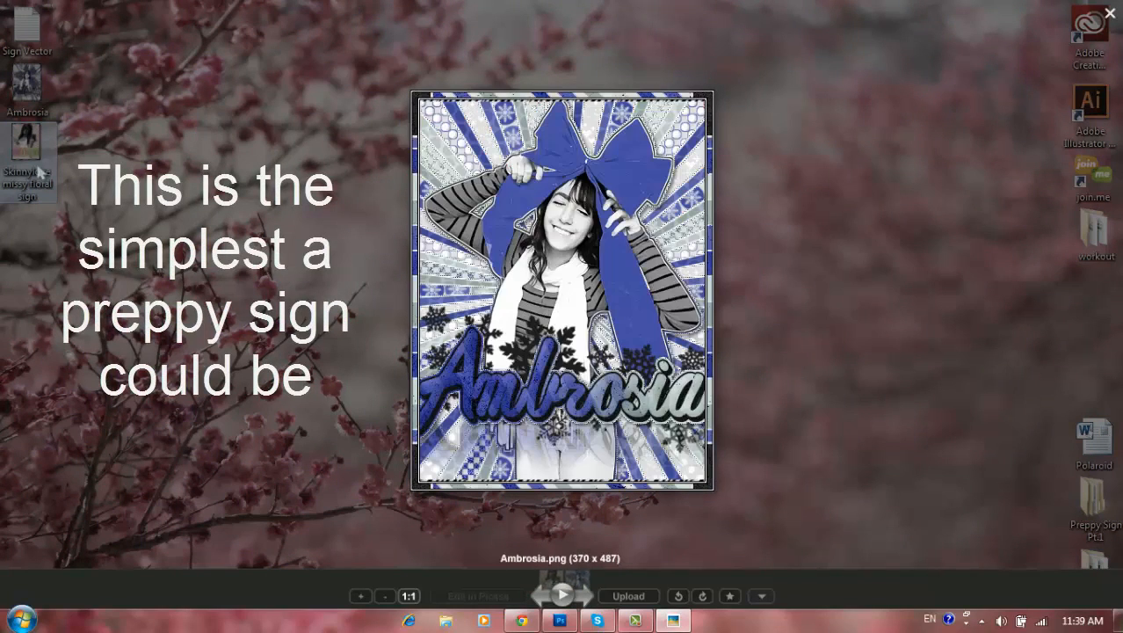
key("Escape")
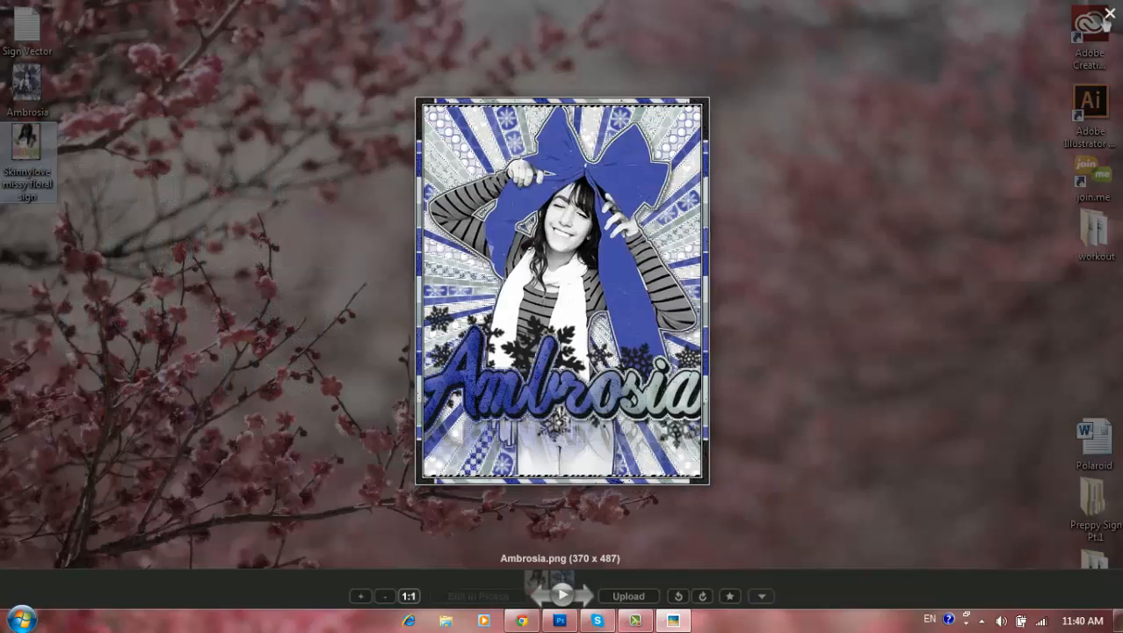
left_click(636, 622)
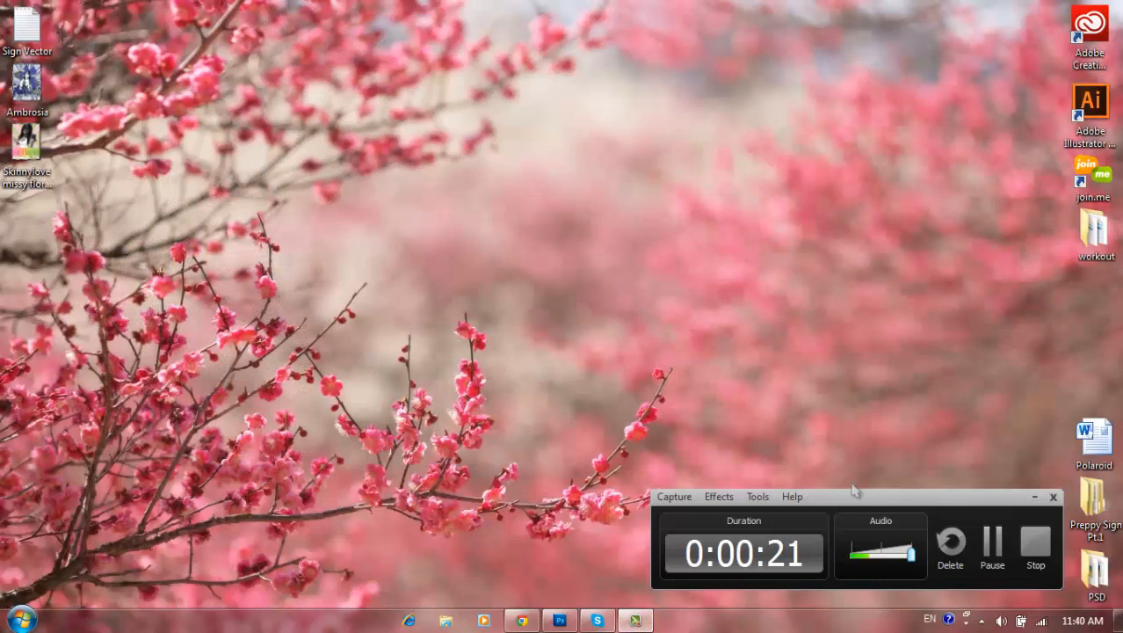
left_click_drag(853, 501, 913, 520)
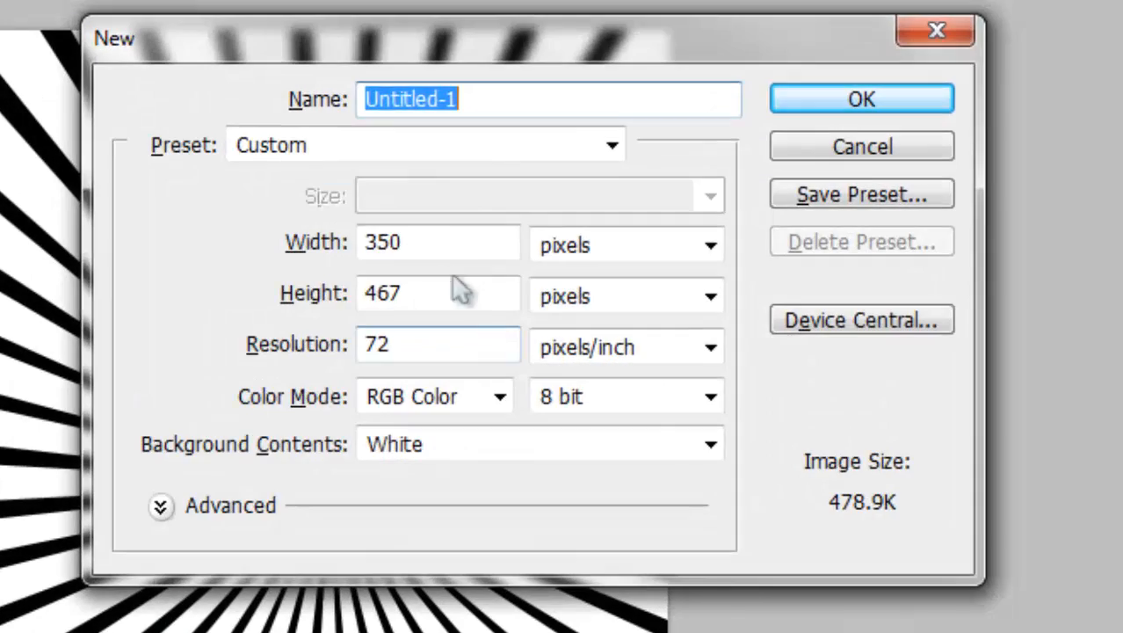
Create a new white RGB document 350 pixels wide and 467 pixels high at 72 pixels/inch
double_click(387, 246)
left_click_drag(426, 286, 198, 306)
key("Return")
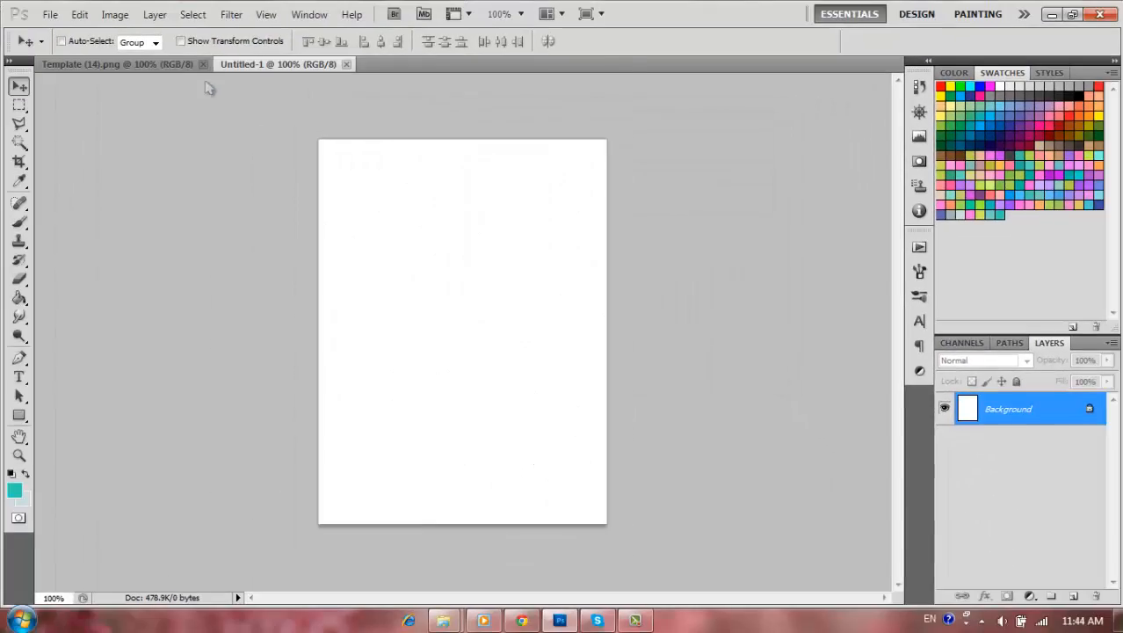
Copy the sunburst from Template (14).png into the new document and scale it proportionally to fit the canvas
left_click(165, 67)
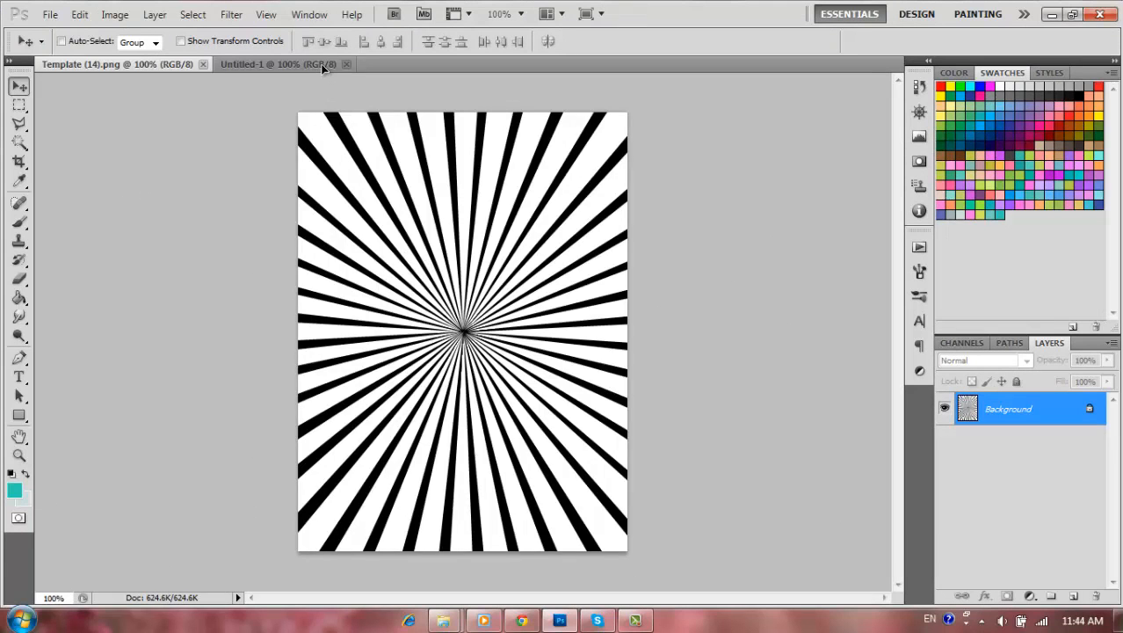
left_click_drag(323, 68, 412, 221)
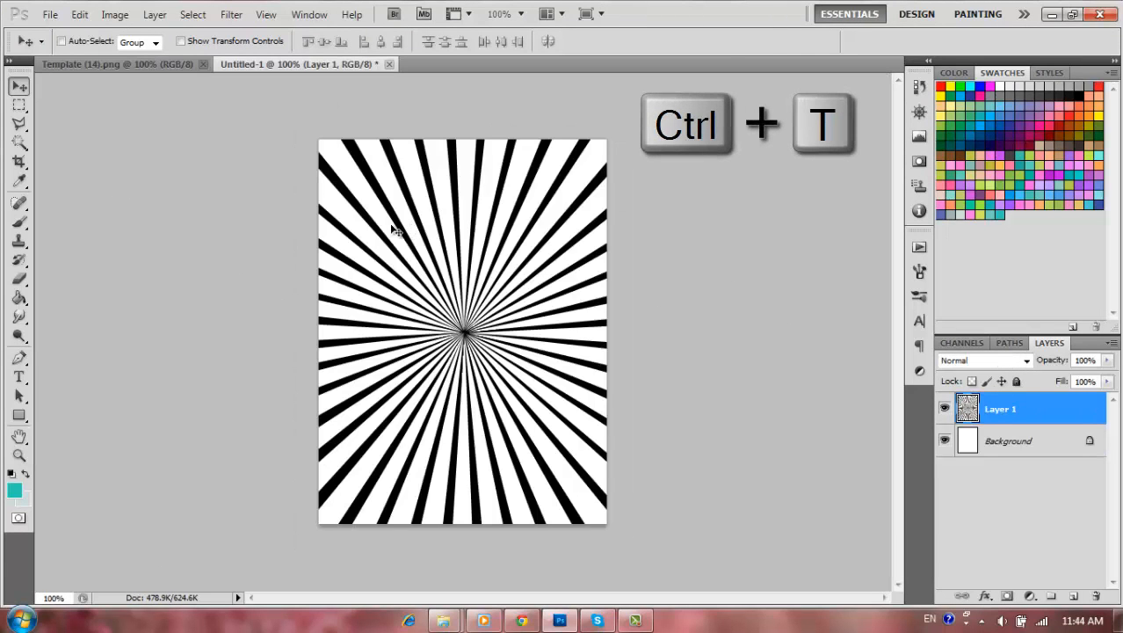
key("ctrl+t")
left_click_drag(300, 114, 320, 140)
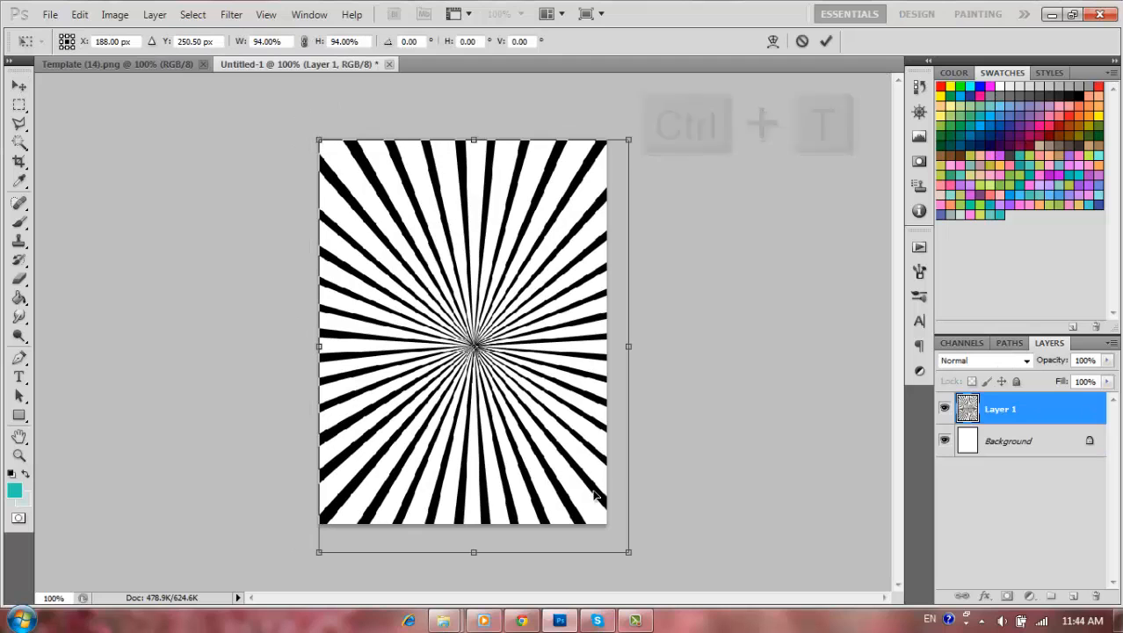
left_click_drag(627, 551, 607, 523)
key("Return")
Paint a yellow-green dot over the sunburst's centre on Layer 1 with a 55 px round brush at 100% hardness
key("b")
left_click(85, 41)
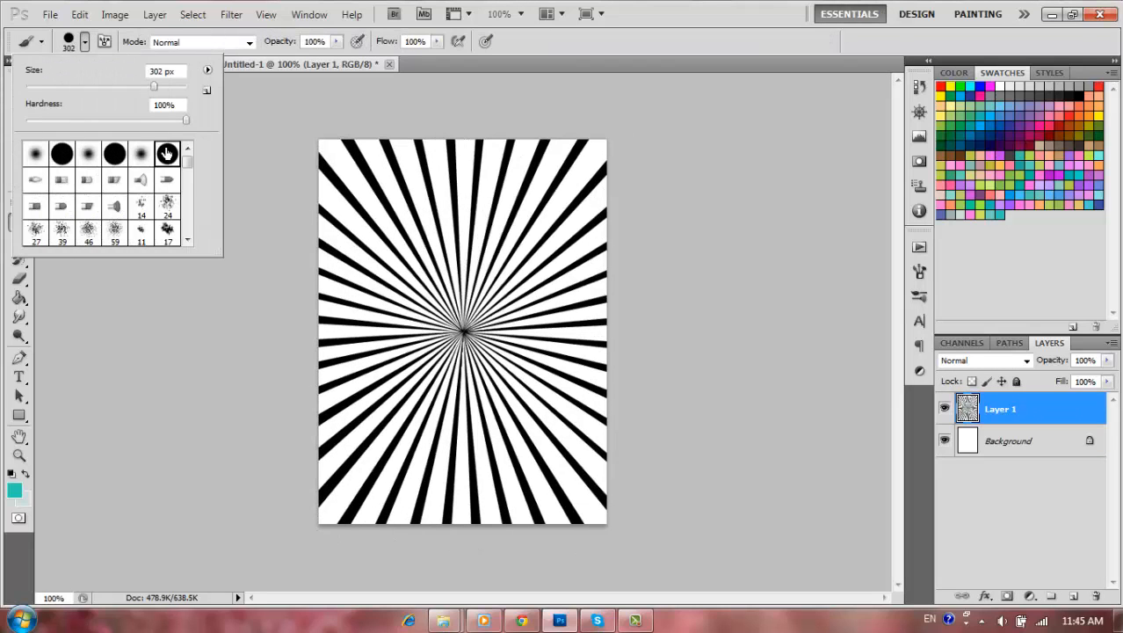
left_click_drag(74, 89, 69, 87)
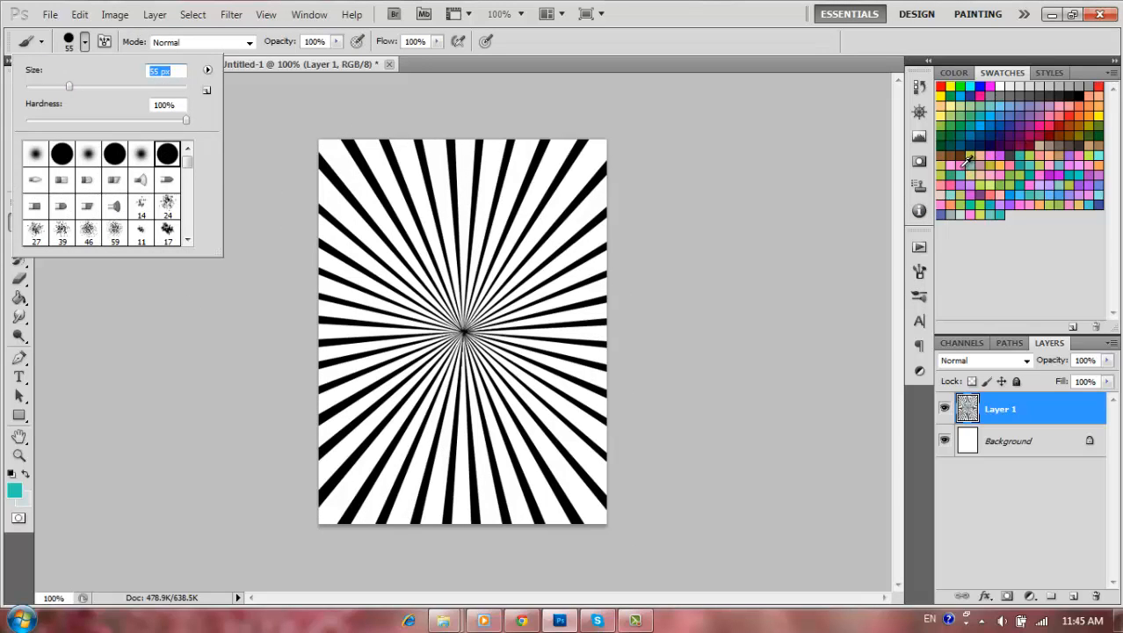
left_click(966, 162)
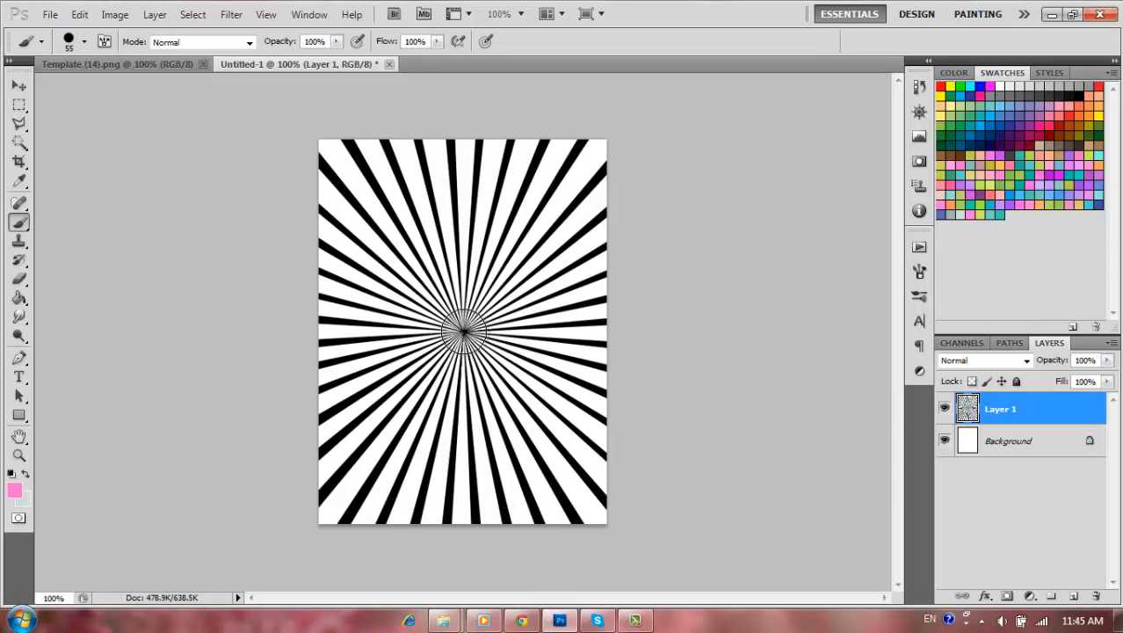
left_click(463, 333)
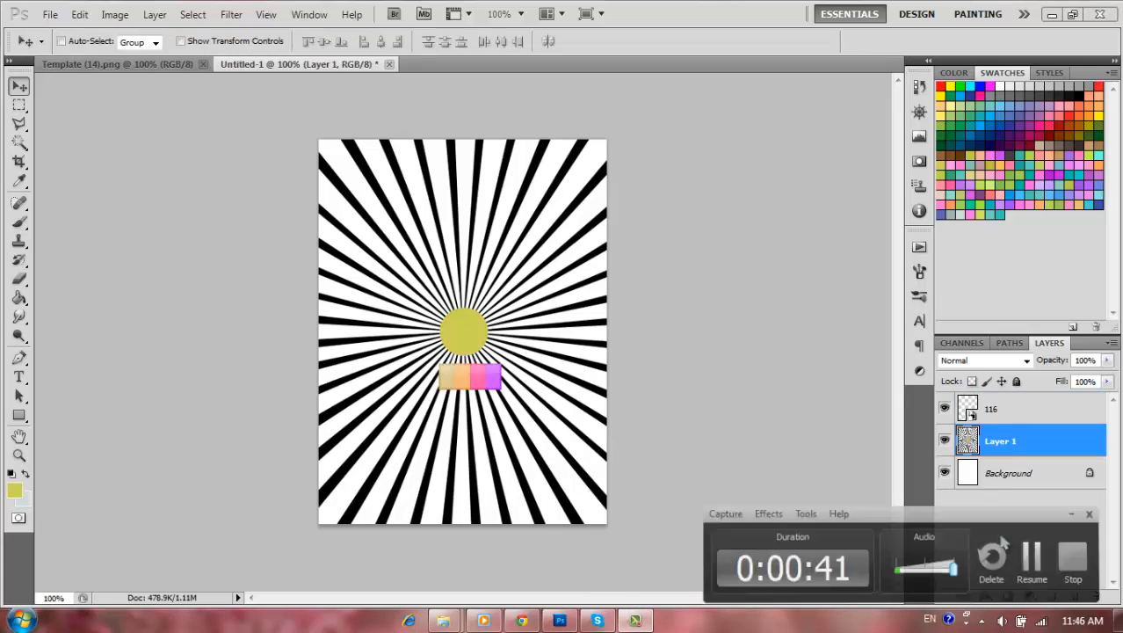
Sample the palette image's tan, orange, pink and purple into the swatches, and delete the palette layer 116
key("F9")
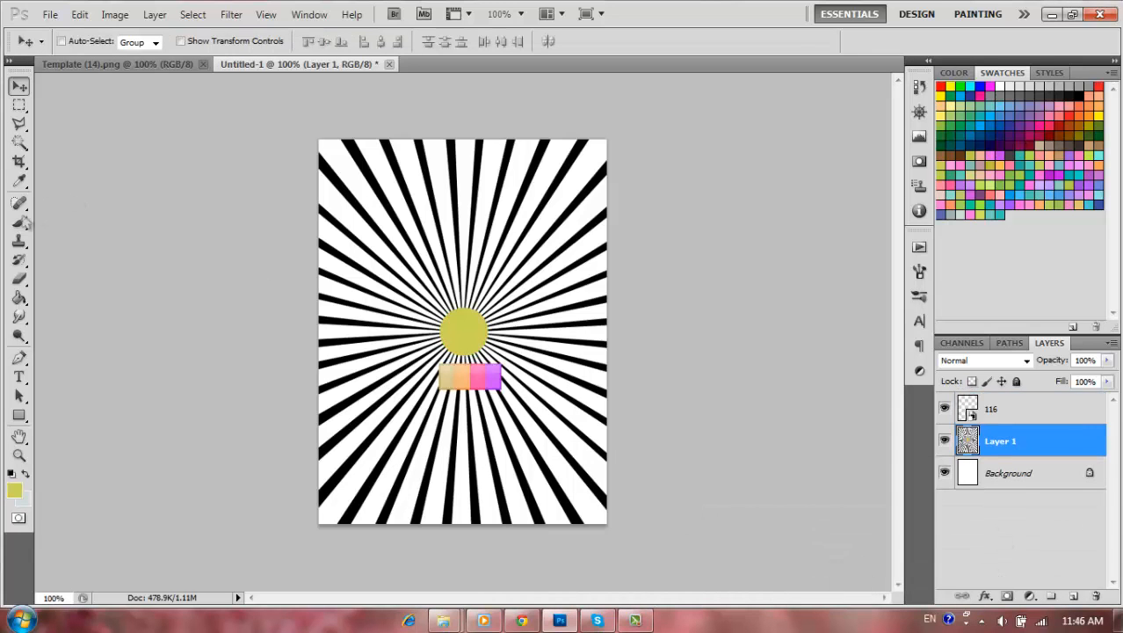
left_click(19, 183)
left_click(61, 184)
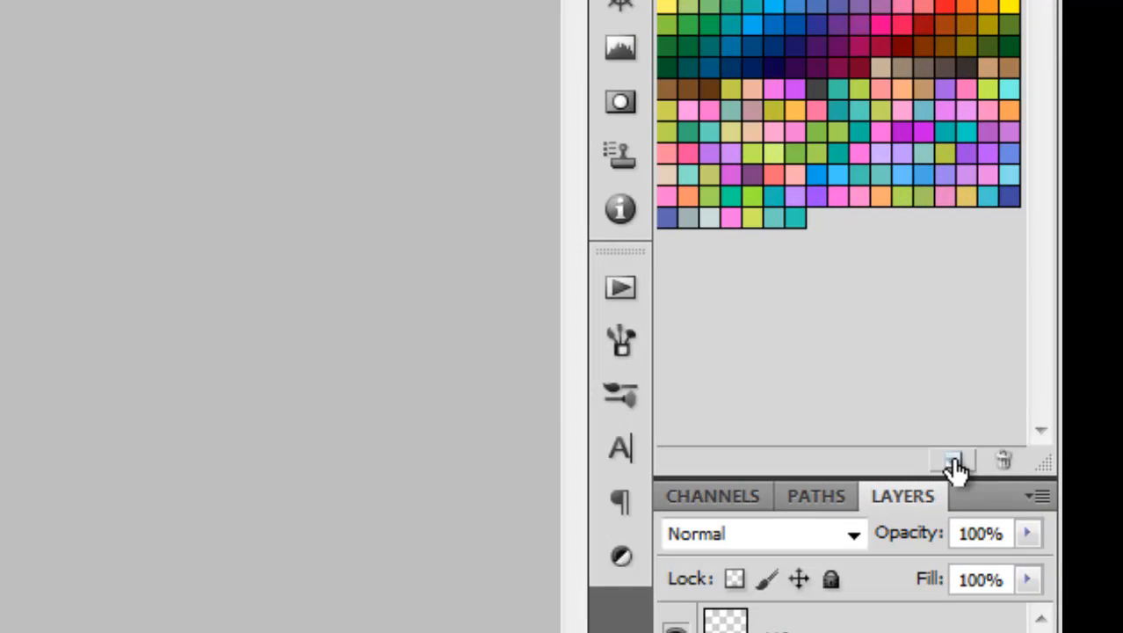
left_click(954, 463)
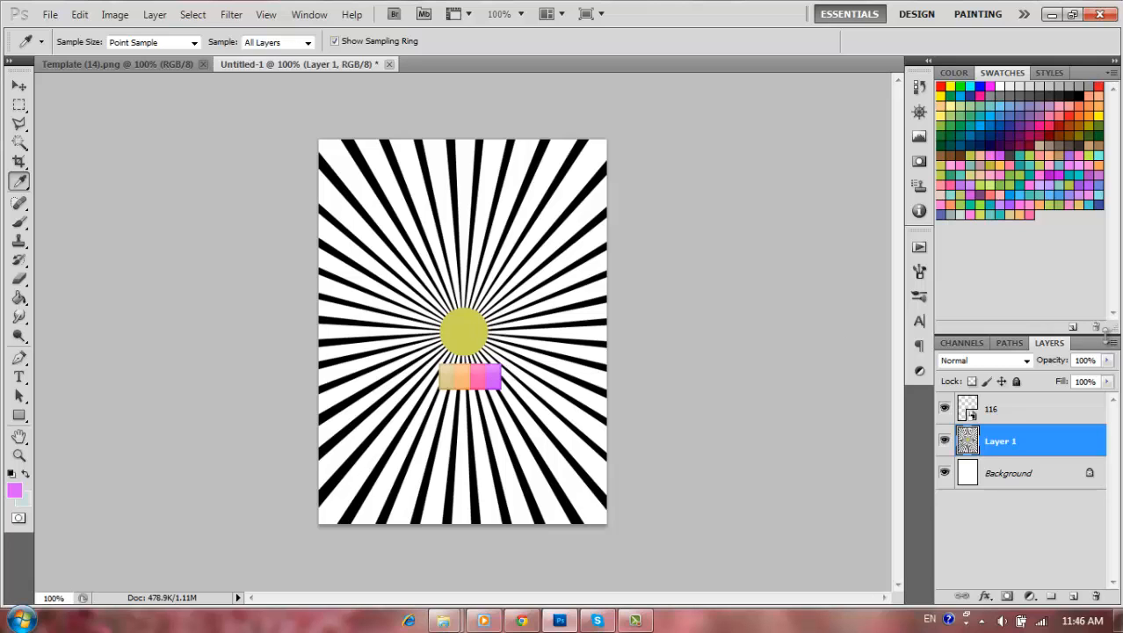
left_click(1019, 419)
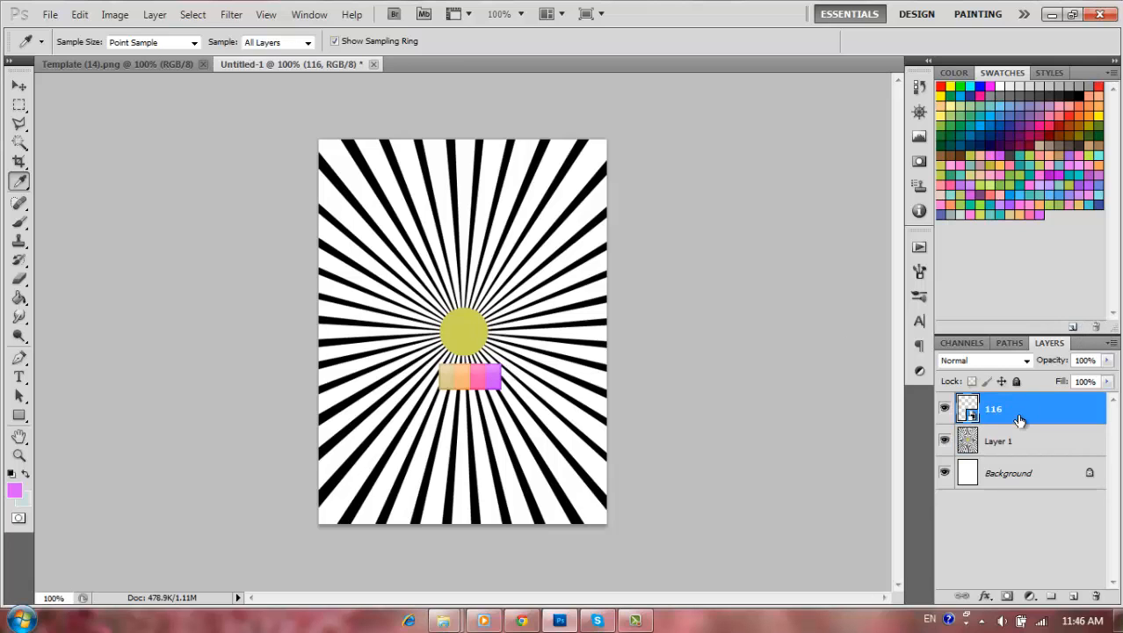
key("Delete")
Select every fourth black ray around the sunburst with the Magic Wand at tolerance 32, adding each to the selection
key("w")
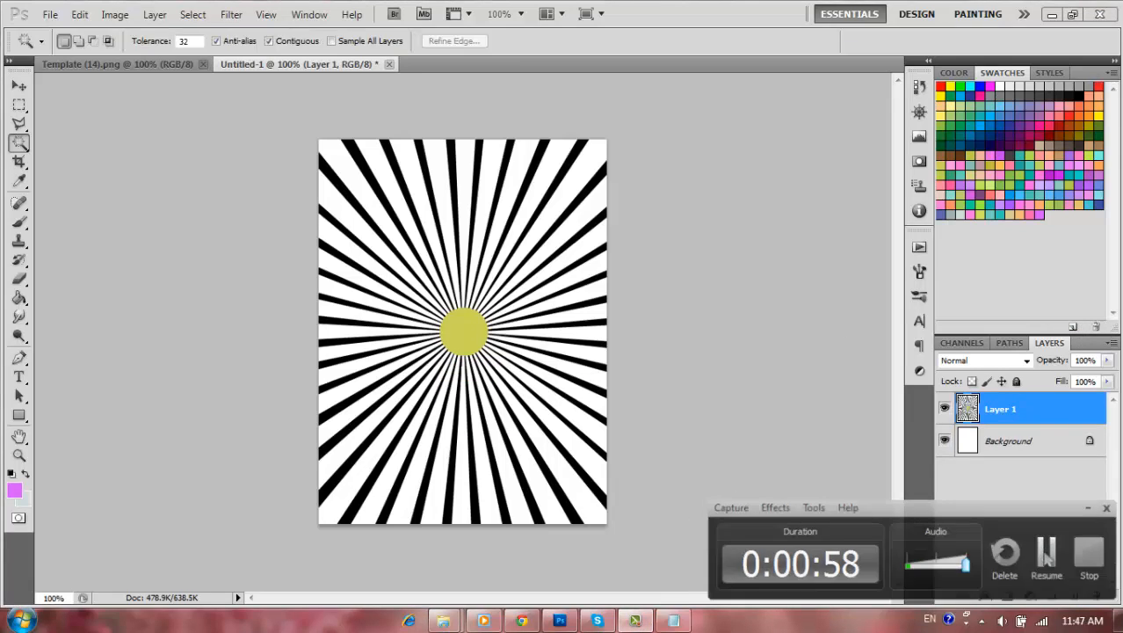
right_click(20, 145)
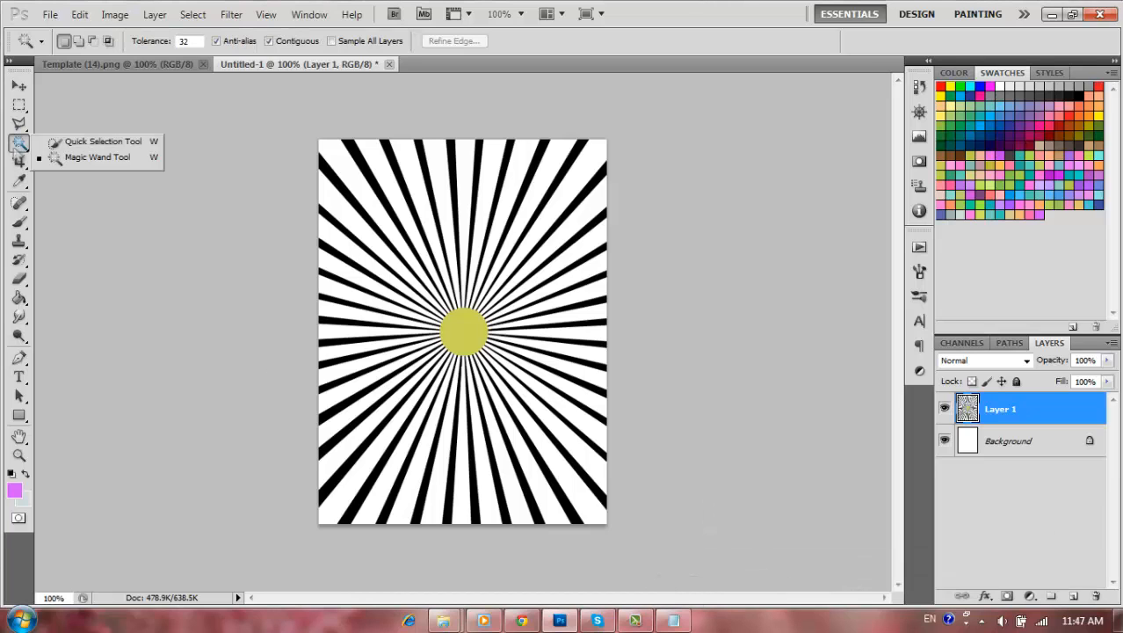
left_click(88, 163)
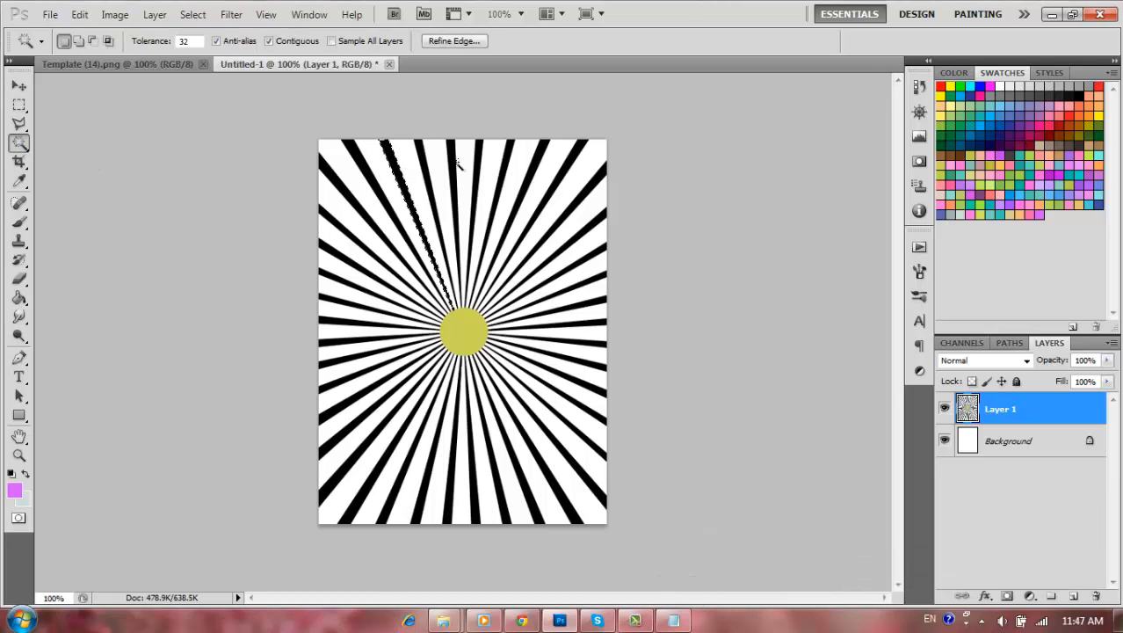
left_click(587, 230)
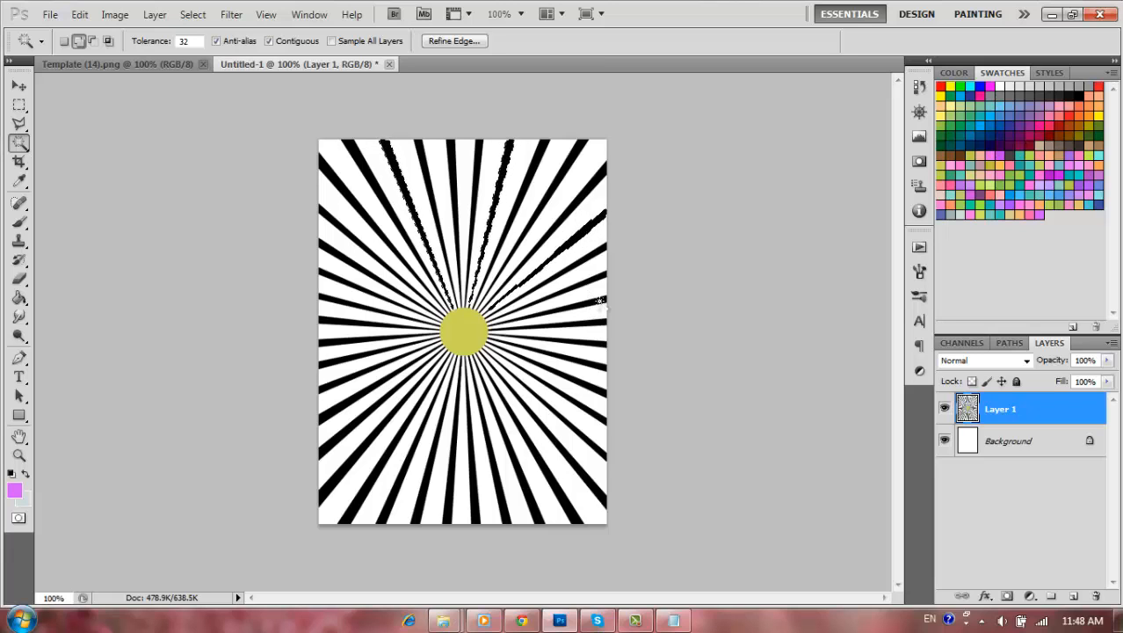
left_click(601, 413)
left_click(529, 510)
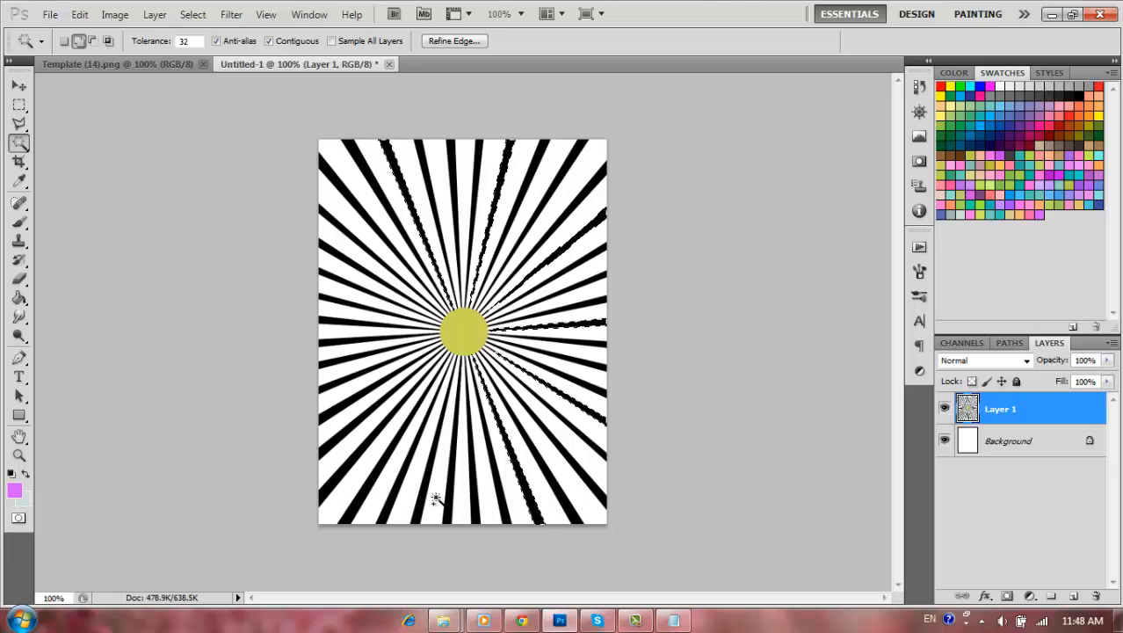
left_click(421, 512)
left_click(334, 444)
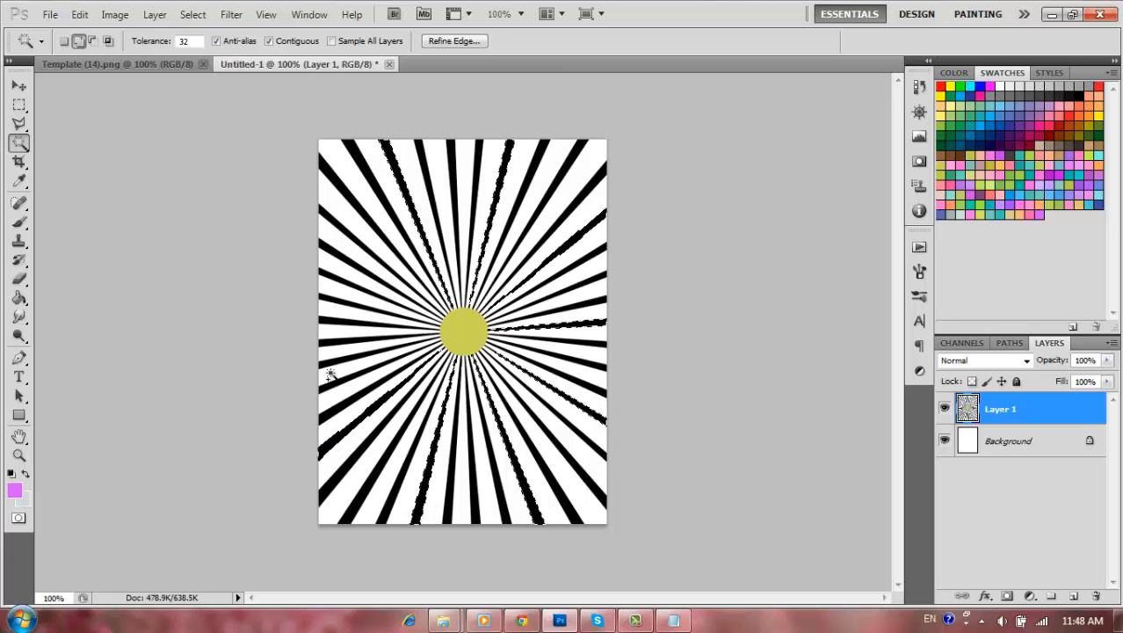
left_click(327, 346)
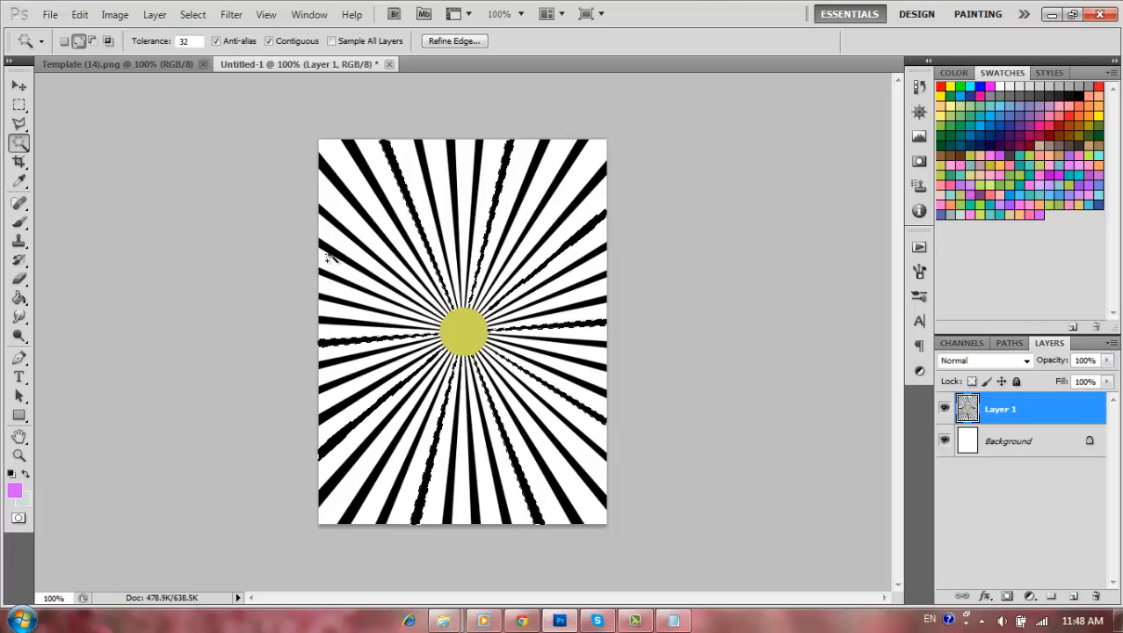
left_click(323, 247)
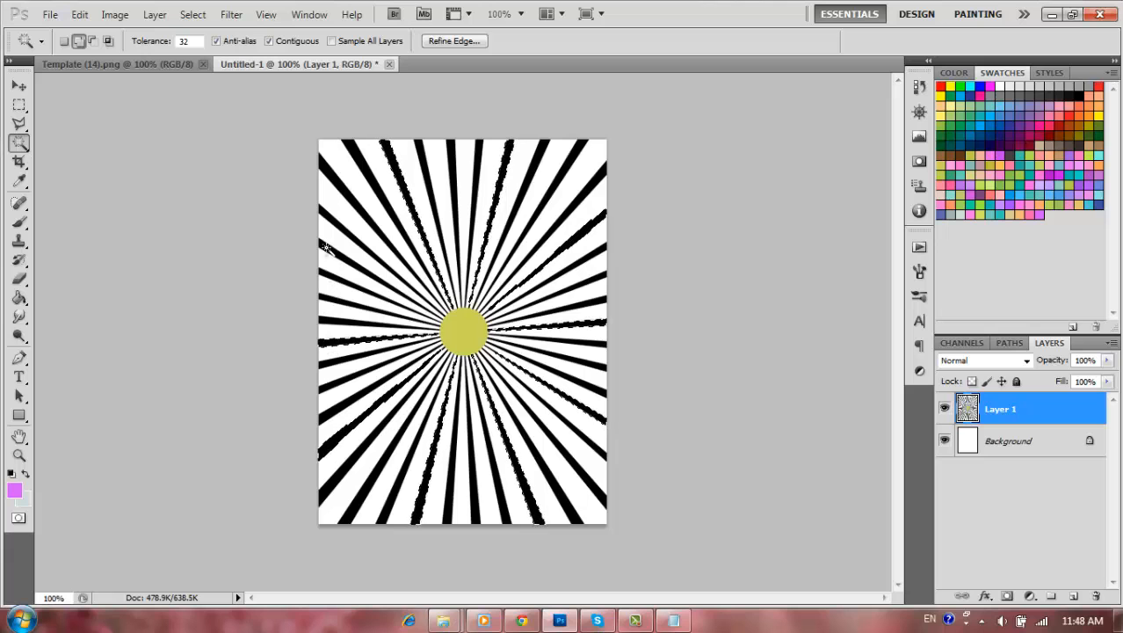
Add a Solid Color fill layer over the selected rays using the tan swatch
left_click(1031, 595)
left_click(1007, 253)
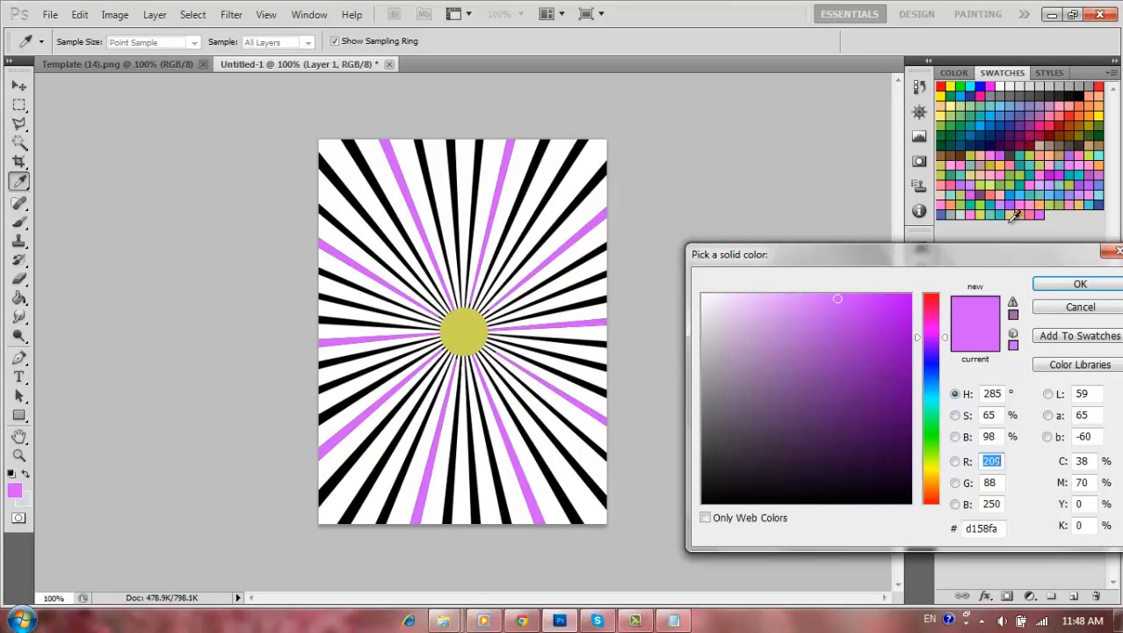
left_click(1014, 212)
key("Return")
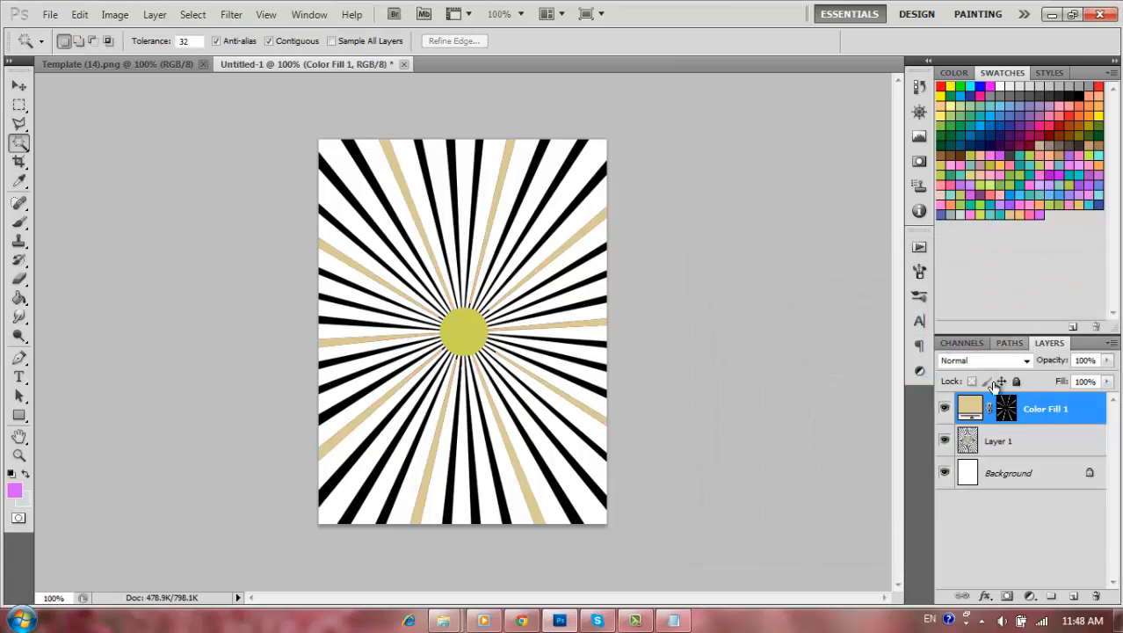
Select a second set of every fourth black ray on Layer 1 and cover it with an orange Solid Color fill layer
left_click(1000, 440)
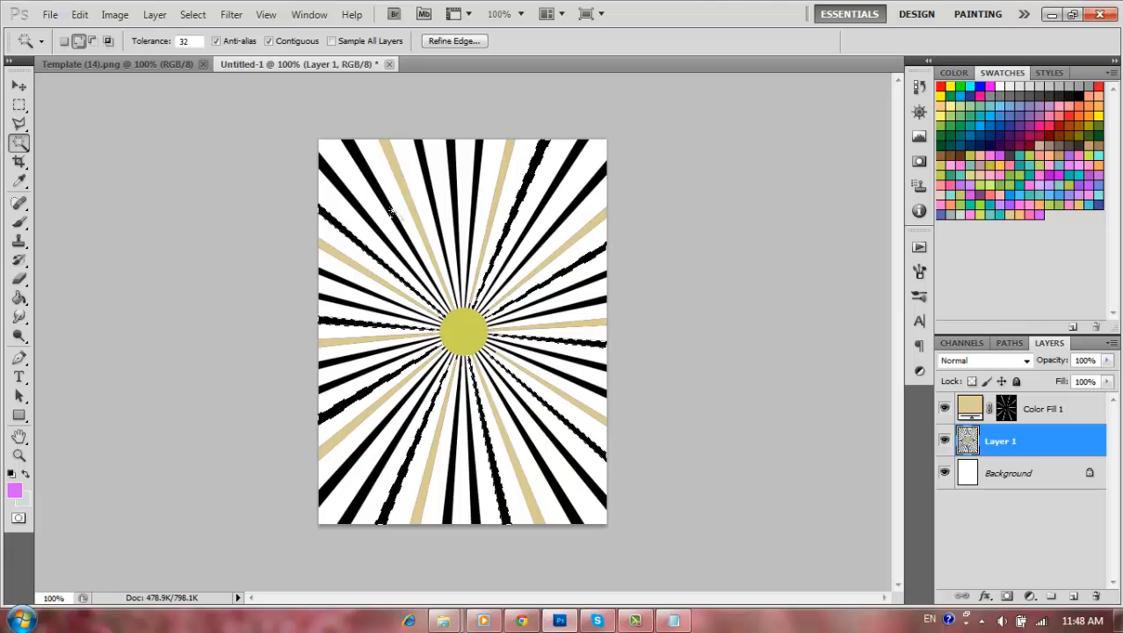
left_click(996, 506)
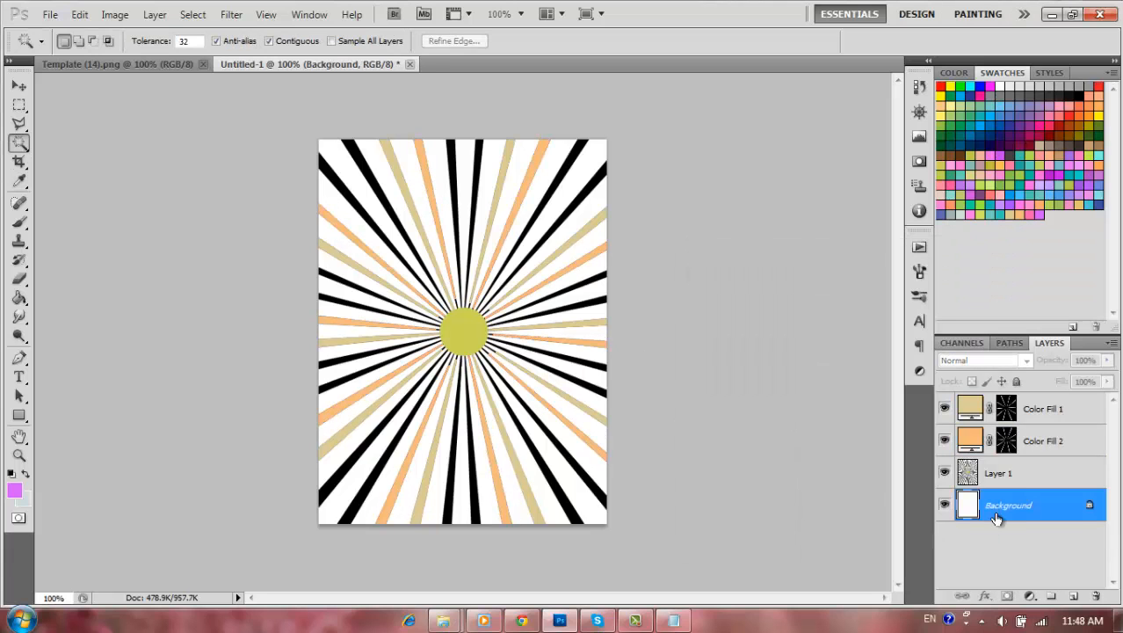
Select a third set of alternating black rays on Layer 1 and cover it with a pink Solid Color fill layer
left_click(1000, 473)
left_click(600, 280)
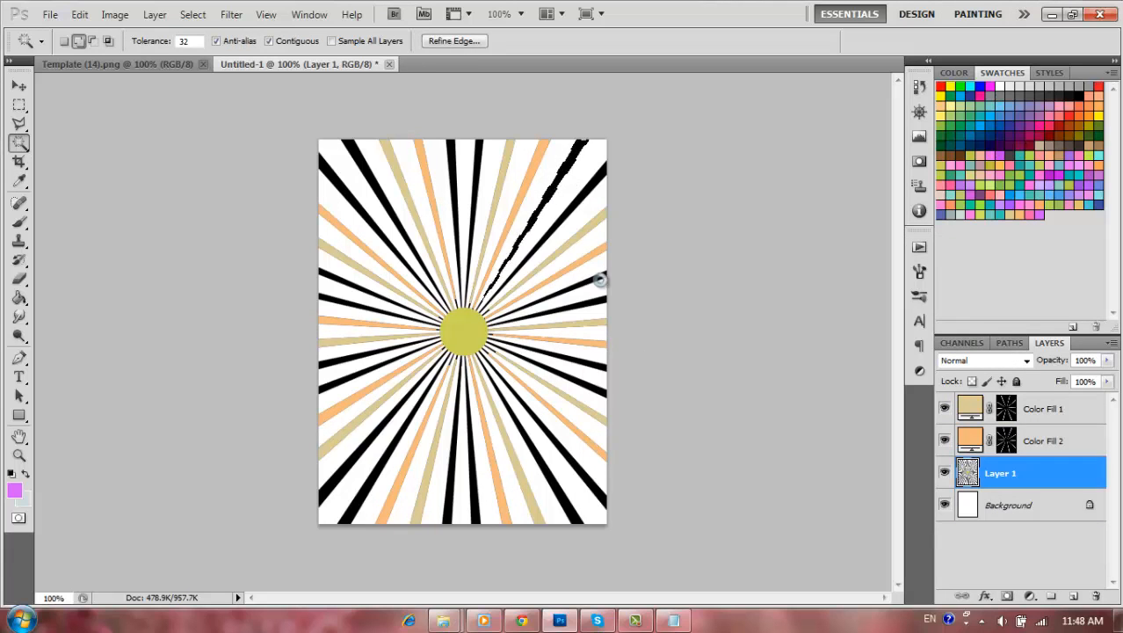
left_click(389, 514, "shift")
left_click(329, 318, "shift")
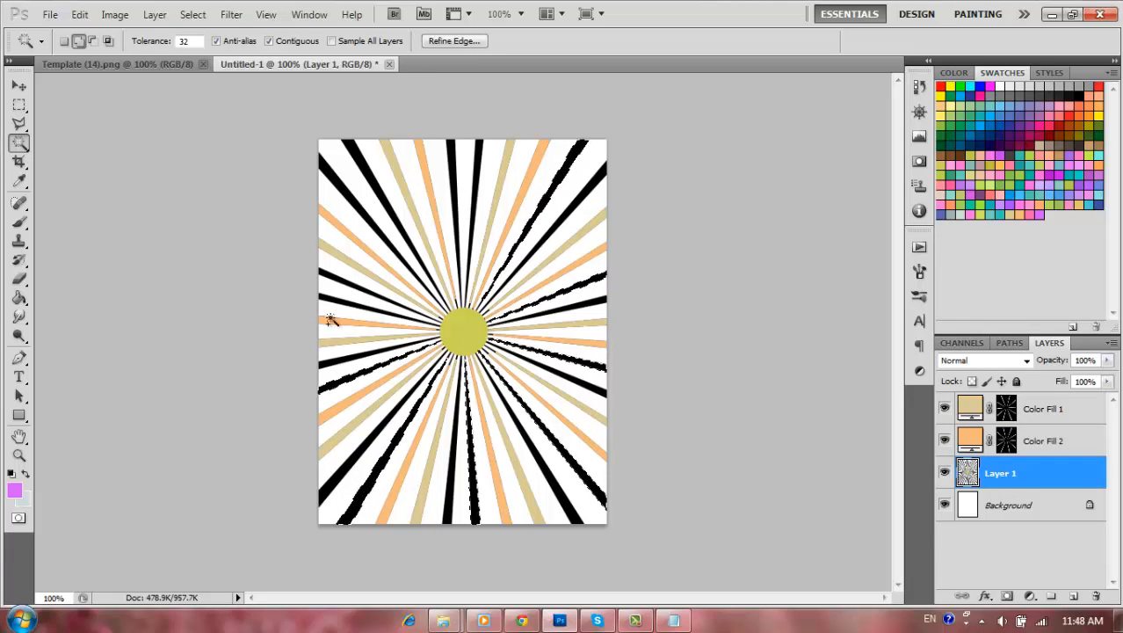
left_click(452, 187, "shift")
left_click(1030, 596)
left_click(1015, 251)
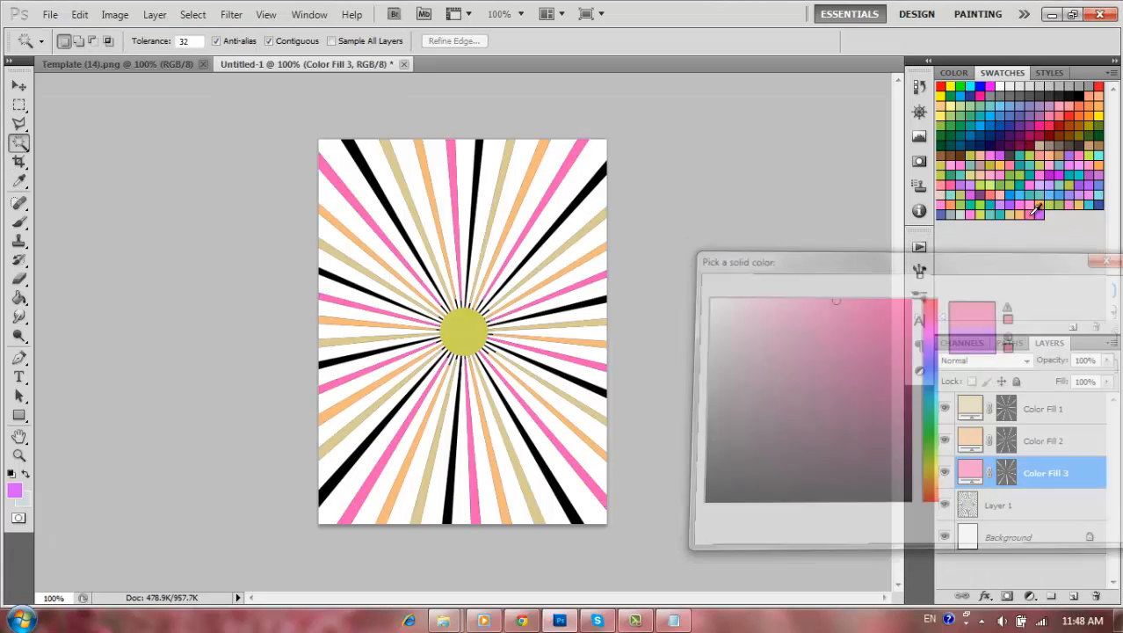
left_click(1053, 283)
Select all the remaining black rays on Layer 1 and cover them with a purple Solid Color fill layer
left_click(557, 514, "shift")
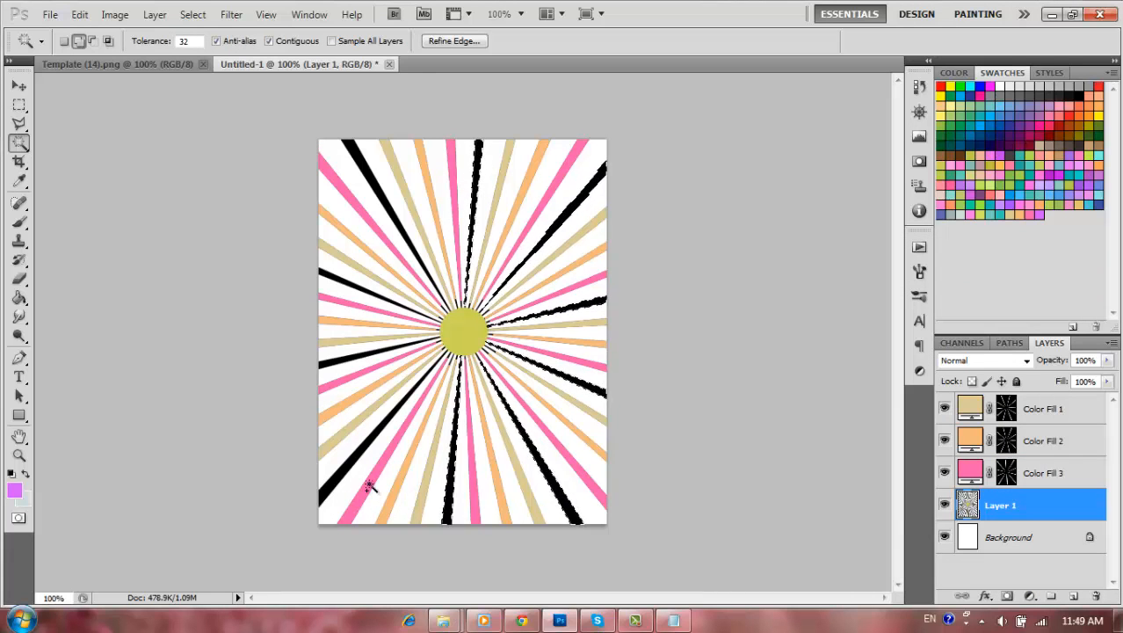
left_click(368, 484, "shift")
left_click(334, 294, "shift")
left_click(1030, 596)
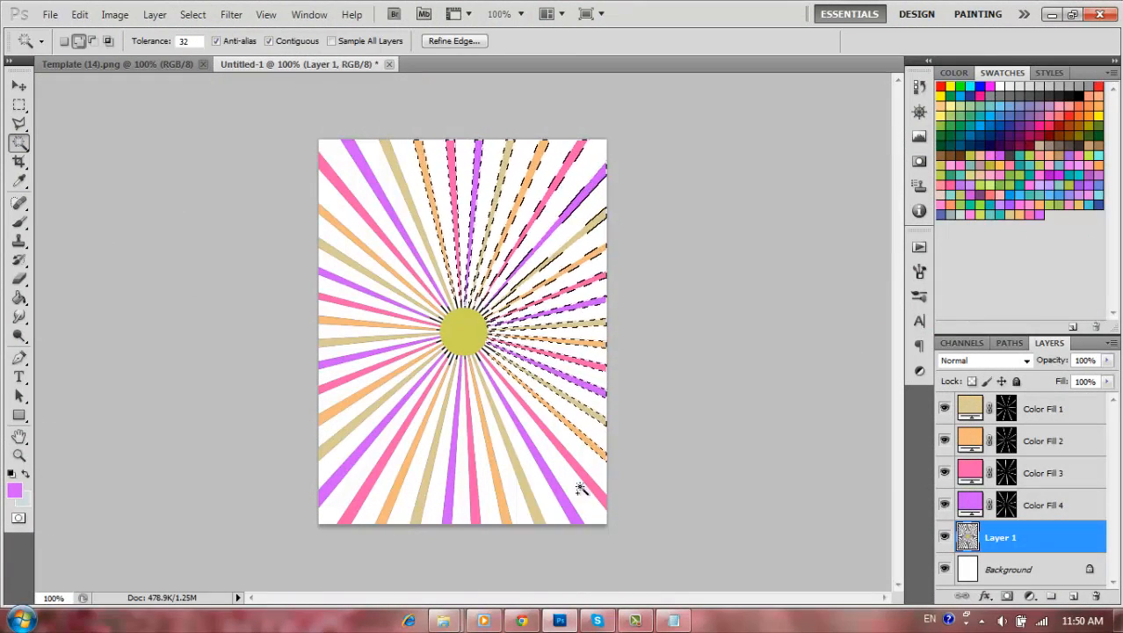
Add the remaining coloured rays on Layer 1 to the Magic Wand selection until every ray is selected
left_click(515, 512, "shift")
left_click(445, 511, "shift")
left_click(394, 509, "shift")
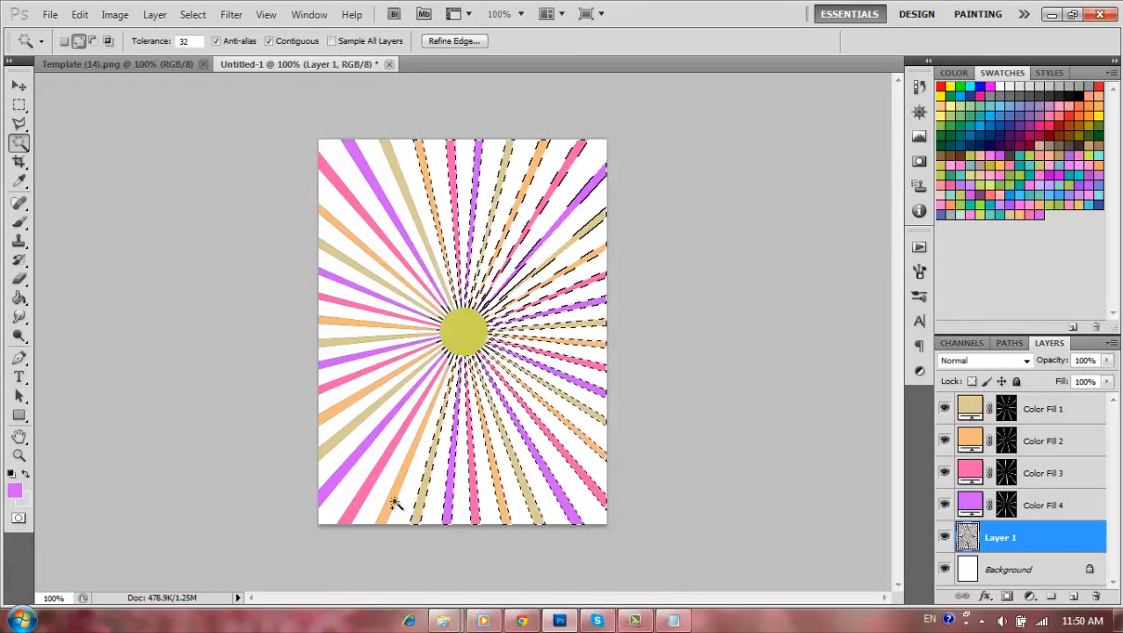
left_click(351, 469, "shift")
left_click(333, 409, "shift")
left_click(333, 365, "shift")
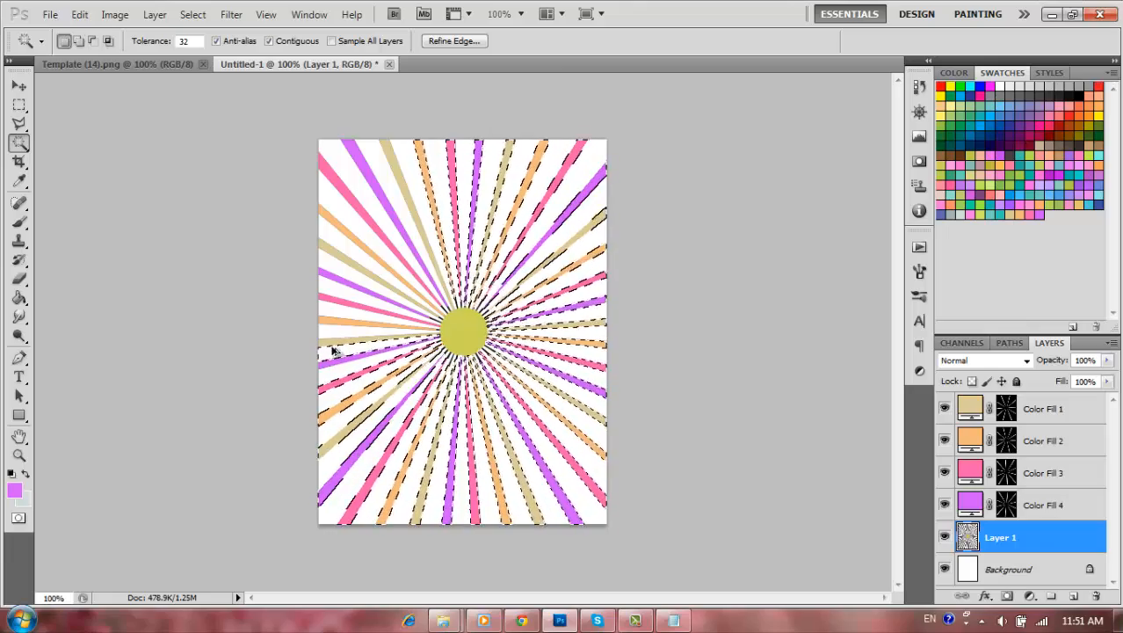
left_click(328, 346, "shift")
left_click(329, 320, "shift")
left_click(333, 300, "shift")
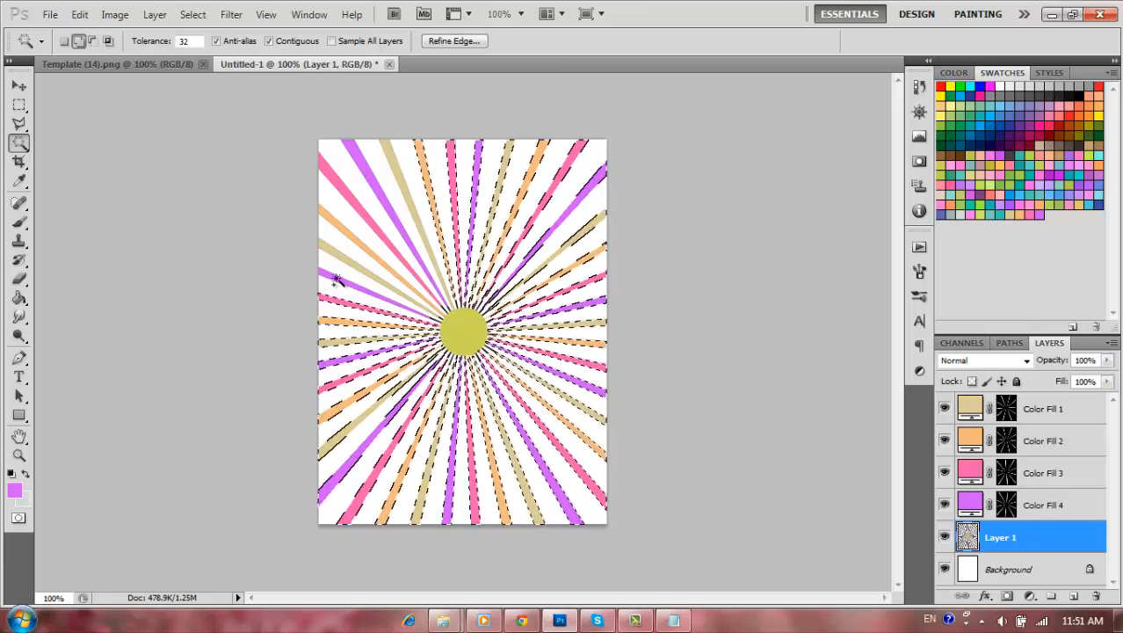
left_click(337, 279, "shift")
left_click(339, 254, "shift")
left_click(344, 231, "shift")
left_click(349, 198, "shift")
left_click(359, 162, "shift")
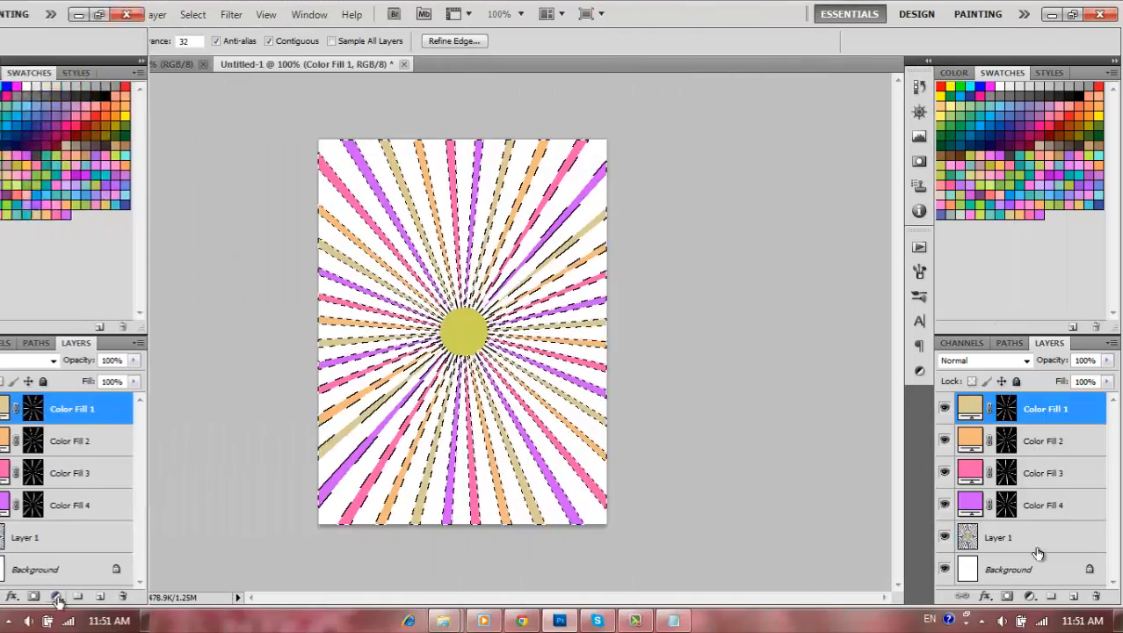
Add a Pattern fill layer over the selected rays using the large black circles pattern at 50% scale
left_click(1031, 596)
left_click(1002, 294)
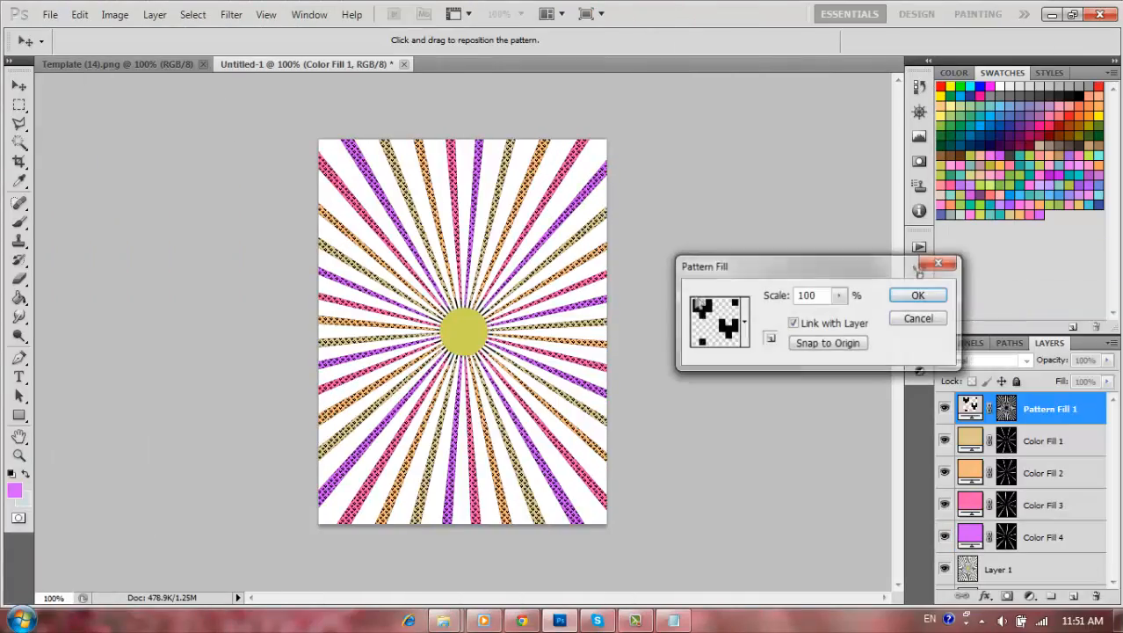
left_click(744, 323)
scroll(774, 422, "down", 2)
left_click(771, 437)
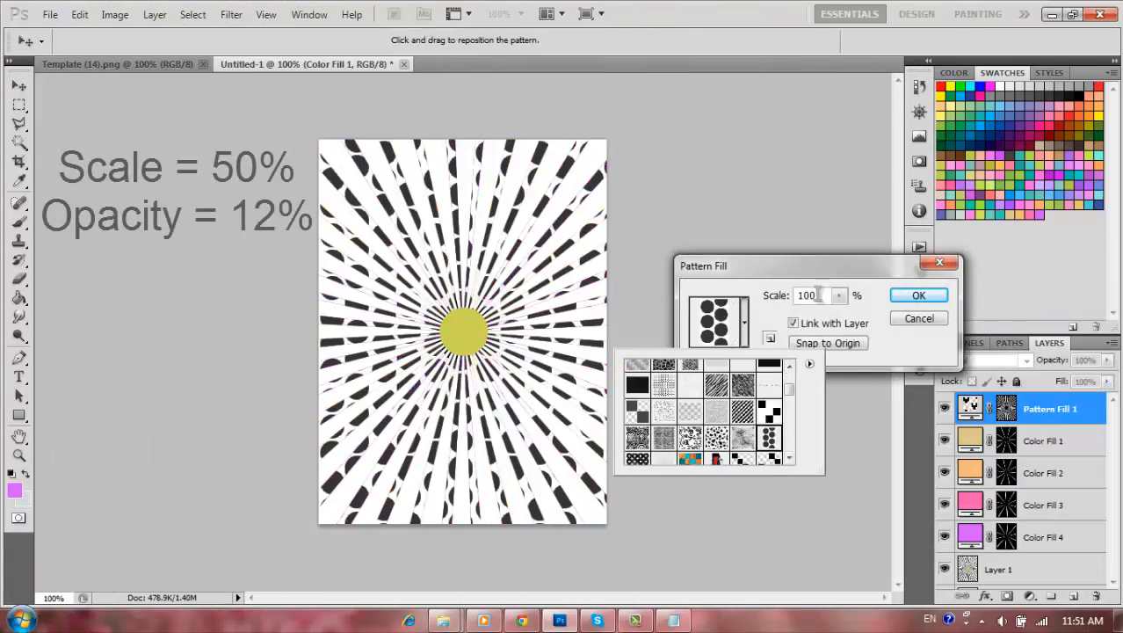
left_click(692, 299)
type("50")
left_click(918, 295)
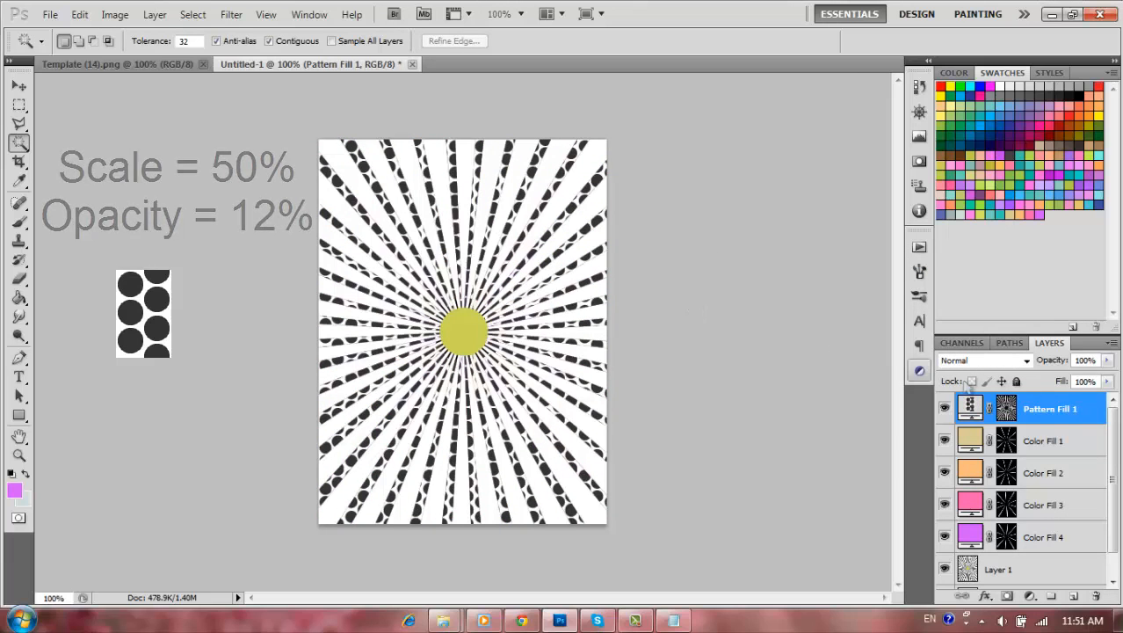
Set the circle pattern fill layer's opacity to 12%, keeping its pattern settings
double_click(1087, 361)
type("12")
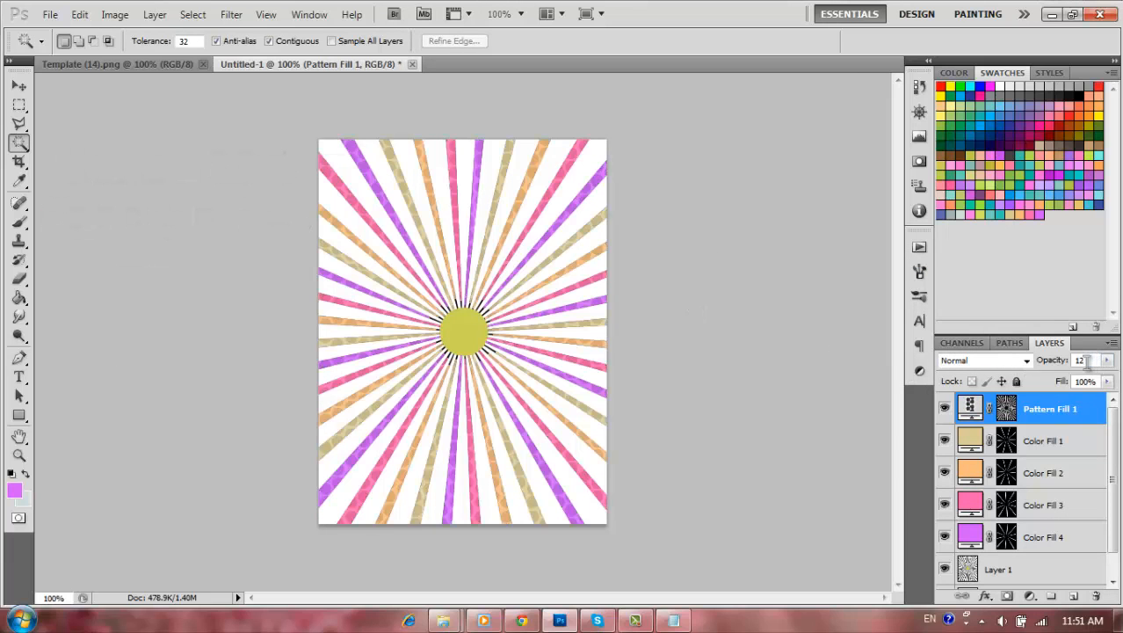
double_click(972, 407)
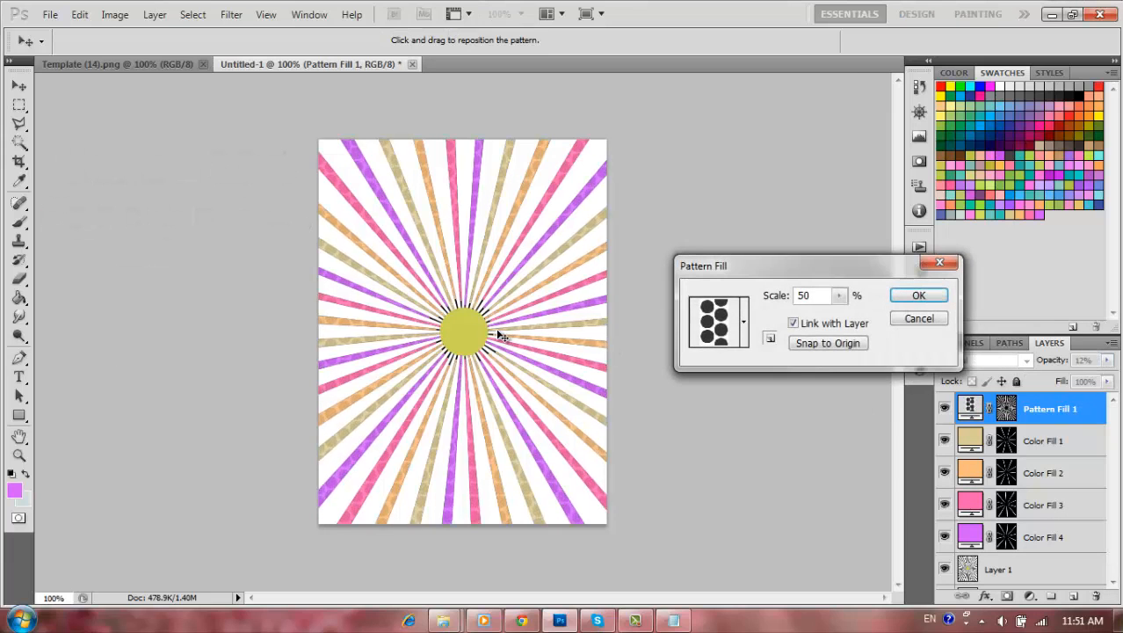
key("Return")
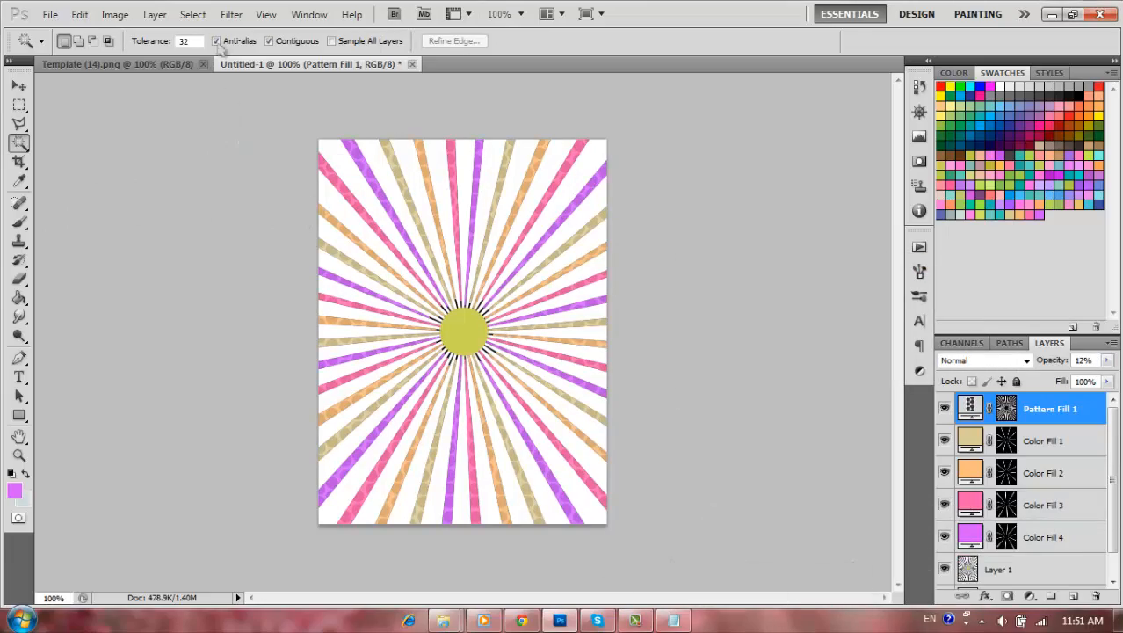
Load the circle pattern layer's rays as a selection and expand the selection by 1 pixel
left_click(193, 14)
left_click(255, 303)
key("Return")
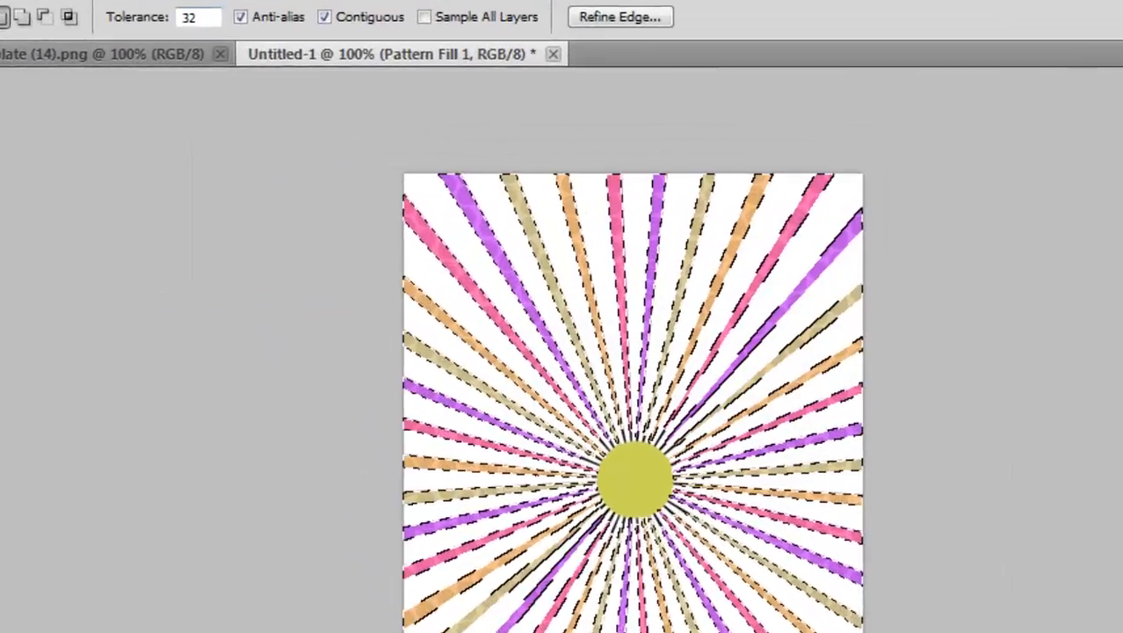
left_click(192, 14)
mouse_move(244, 195)
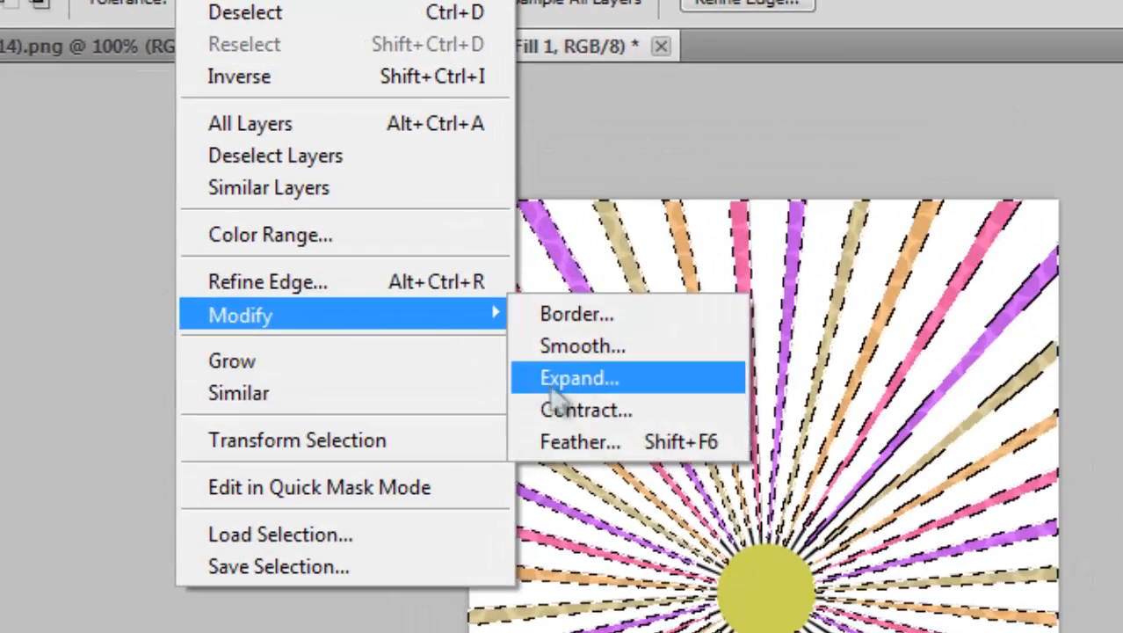
left_click(554, 388)
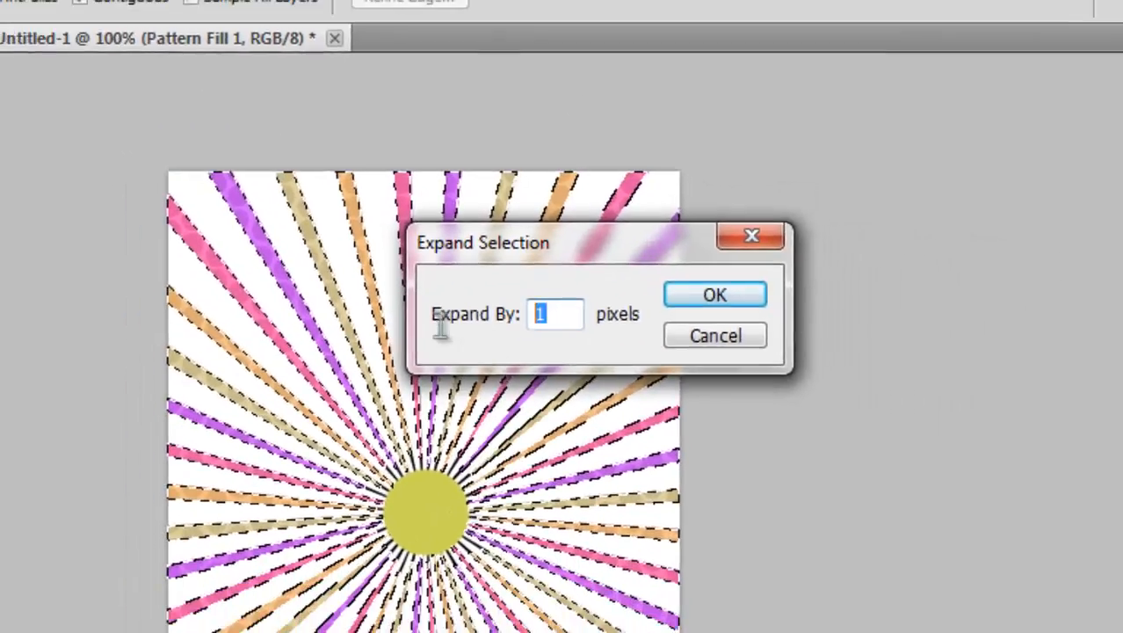
key("Return")
Add a white Solid Color fill layer from the expanded selection directly above Layer 1
left_click(1031, 572)
left_click(1030, 596)
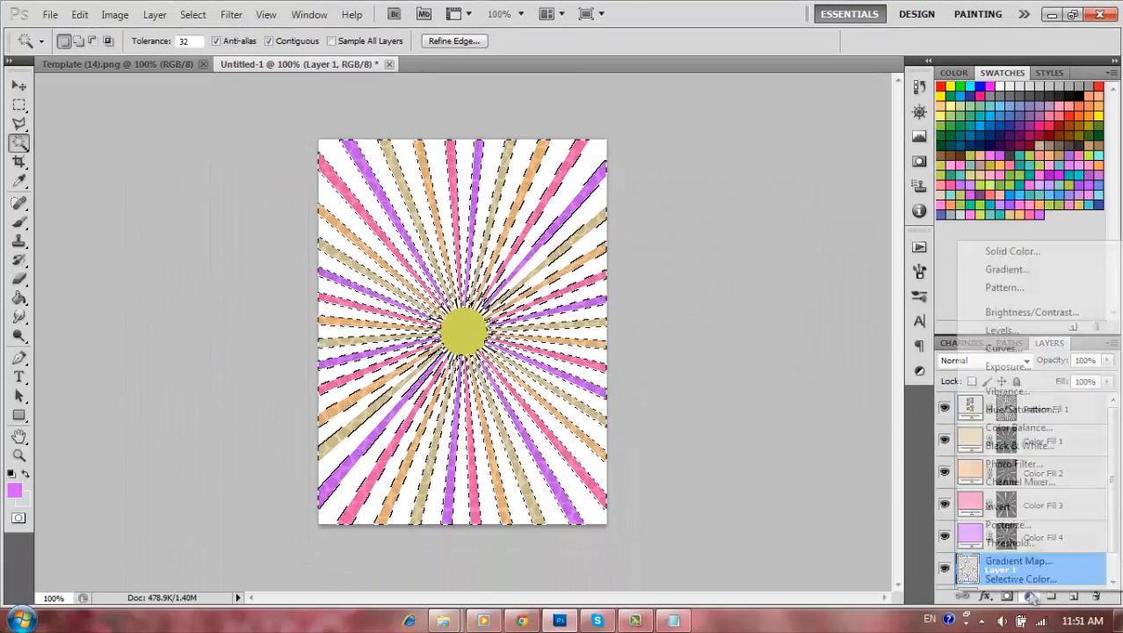
left_click(1011, 252)
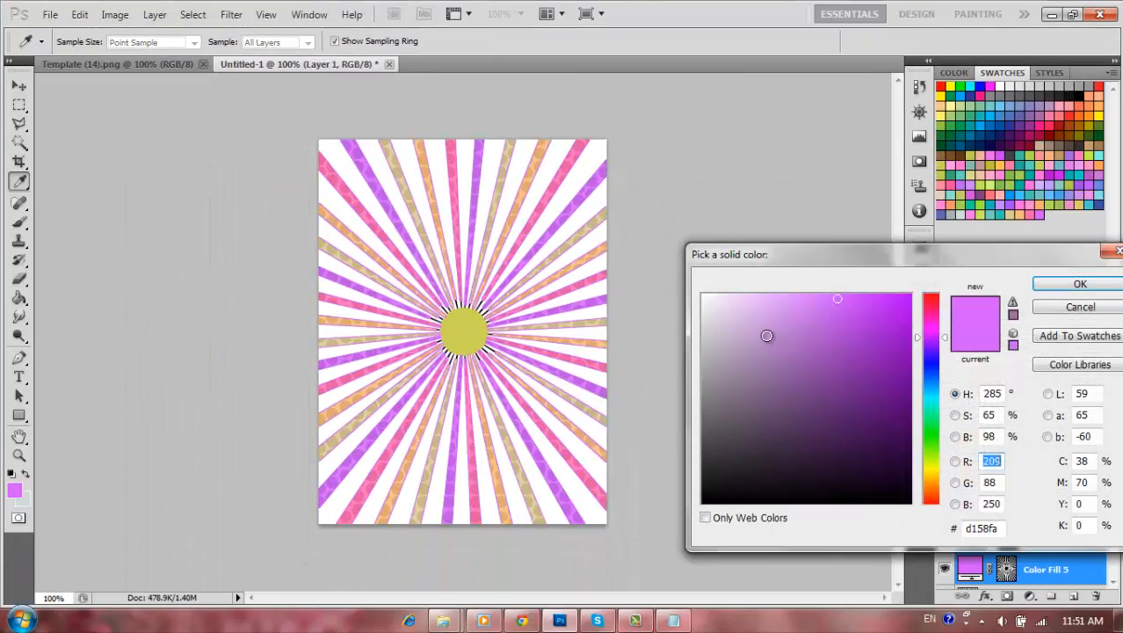
left_click_drag(767, 335, 606, 215)
key("Return")
left_click(1113, 550)
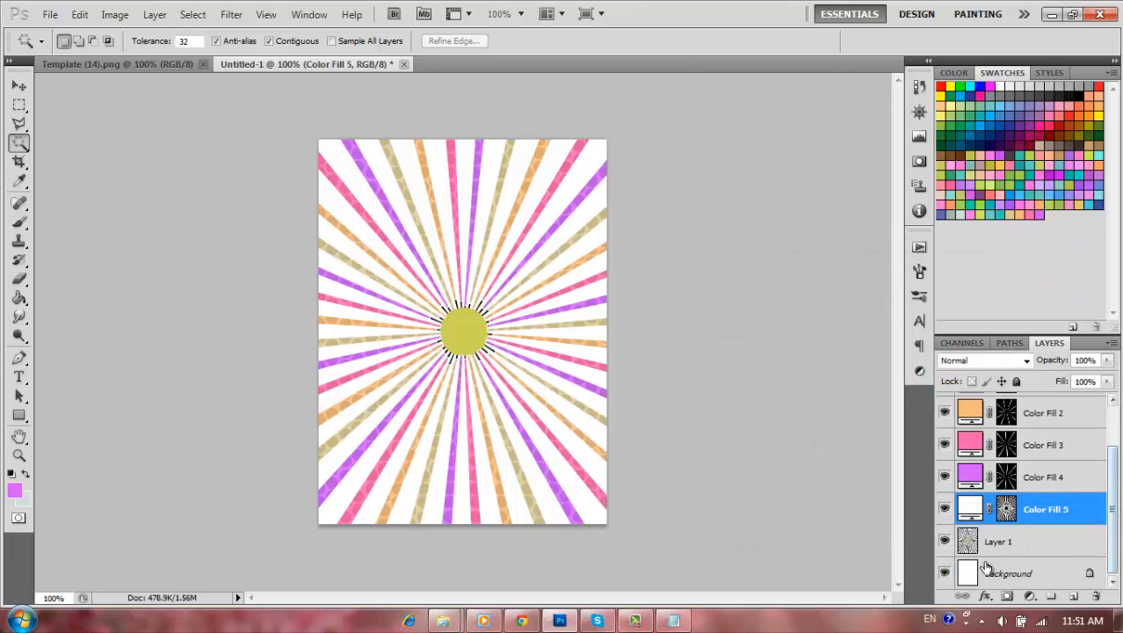
Hide Layer 1 and Background, load the white fill layer's shape as a selection and expand it by 1 pixel
left_click(945, 542)
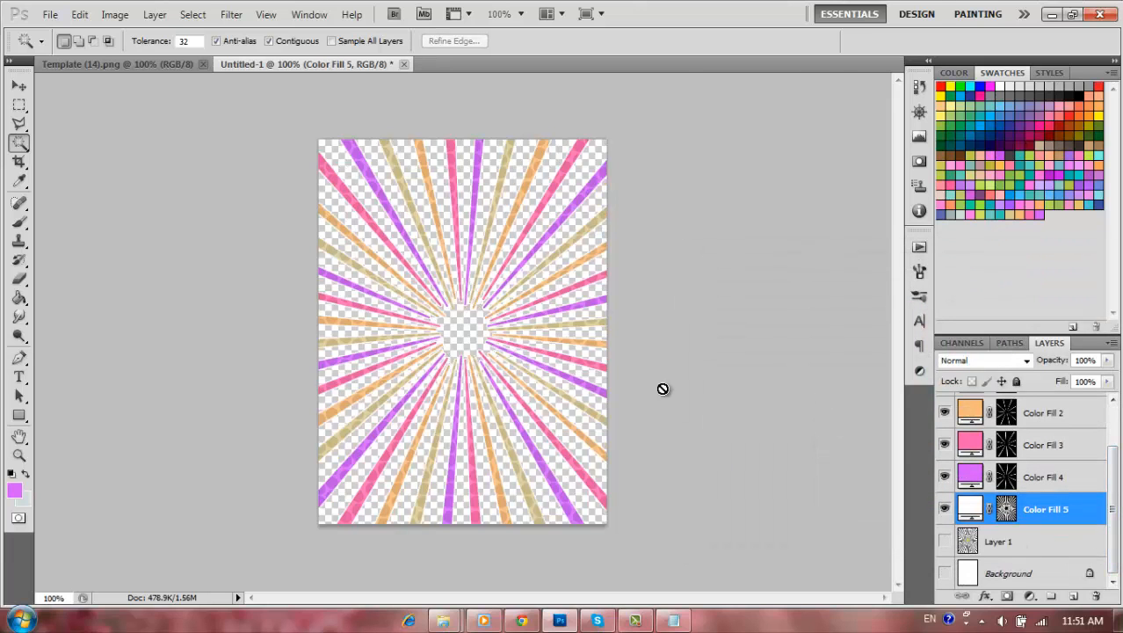
left_click(192, 14)
left_click(226, 301)
key("Return")
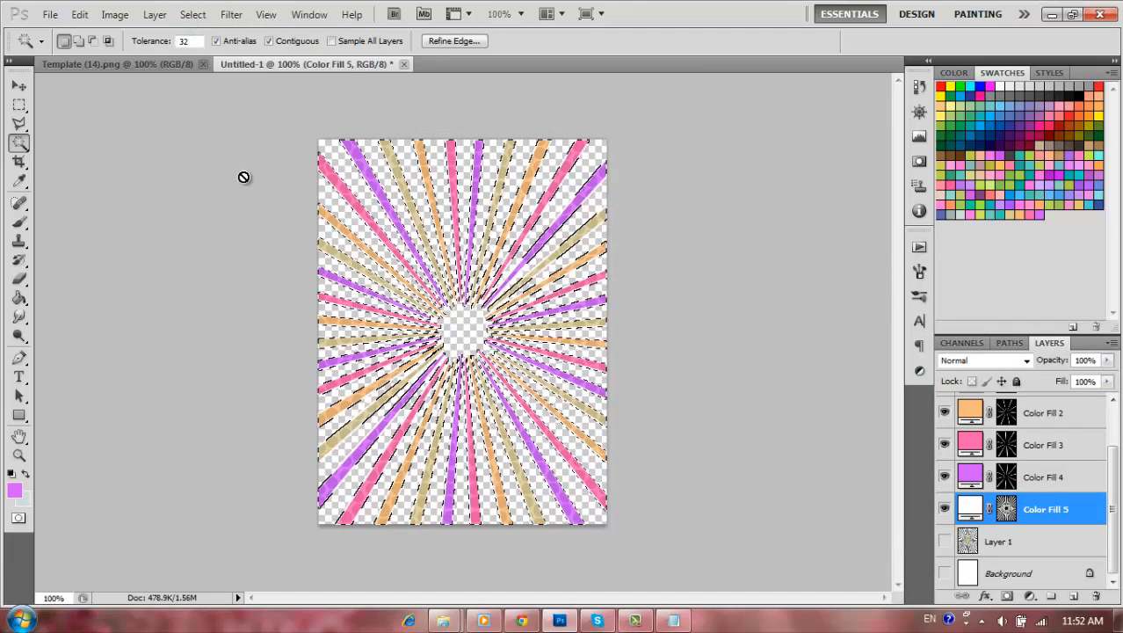
left_click(193, 14)
mouse_move(211, 193)
left_click(369, 224)
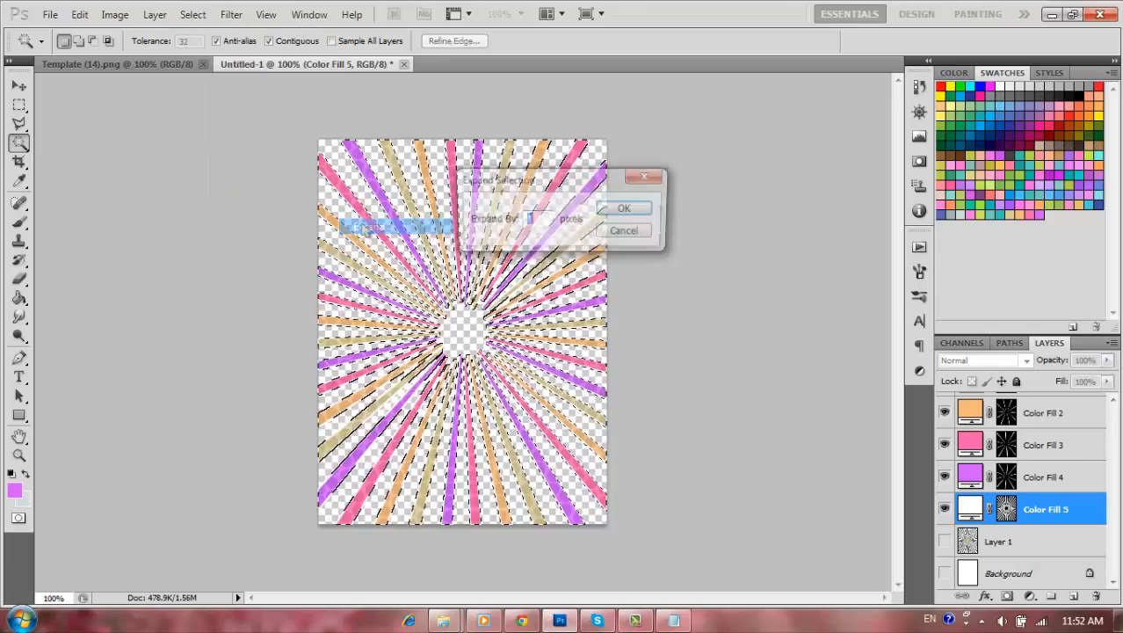
key("Return")
Add a Pattern fill layer directly above Layer 1 using the fine black pixel-dot pattern at 100% scale
left_click(998, 541)
left_click(1030, 596)
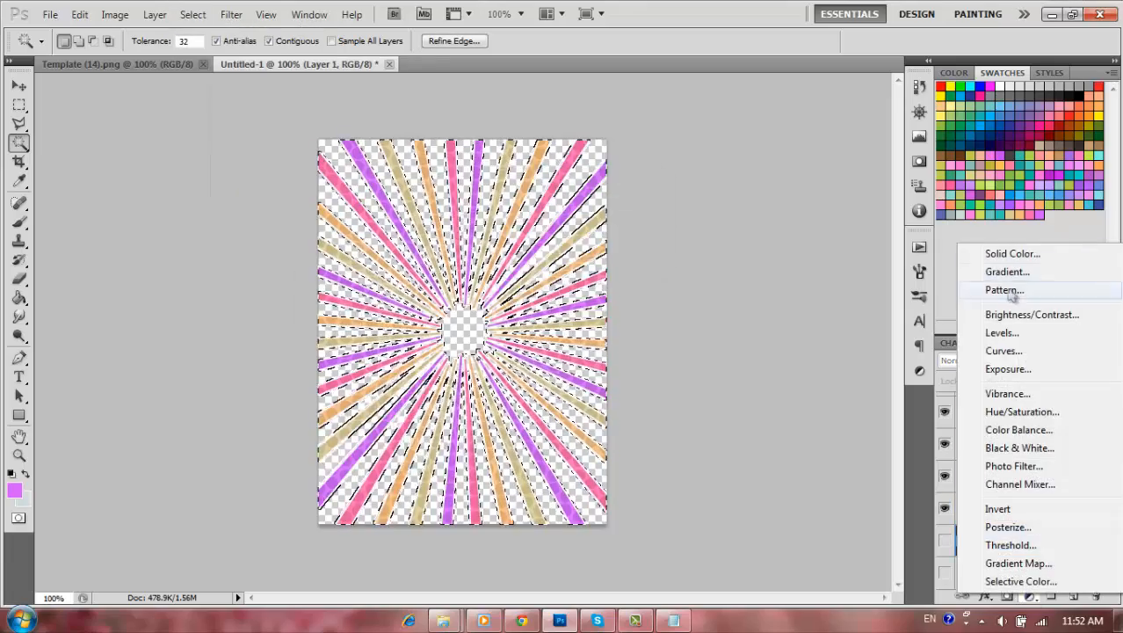
left_click(1011, 293)
left_click(745, 323)
scroll(747, 413, "down", 3)
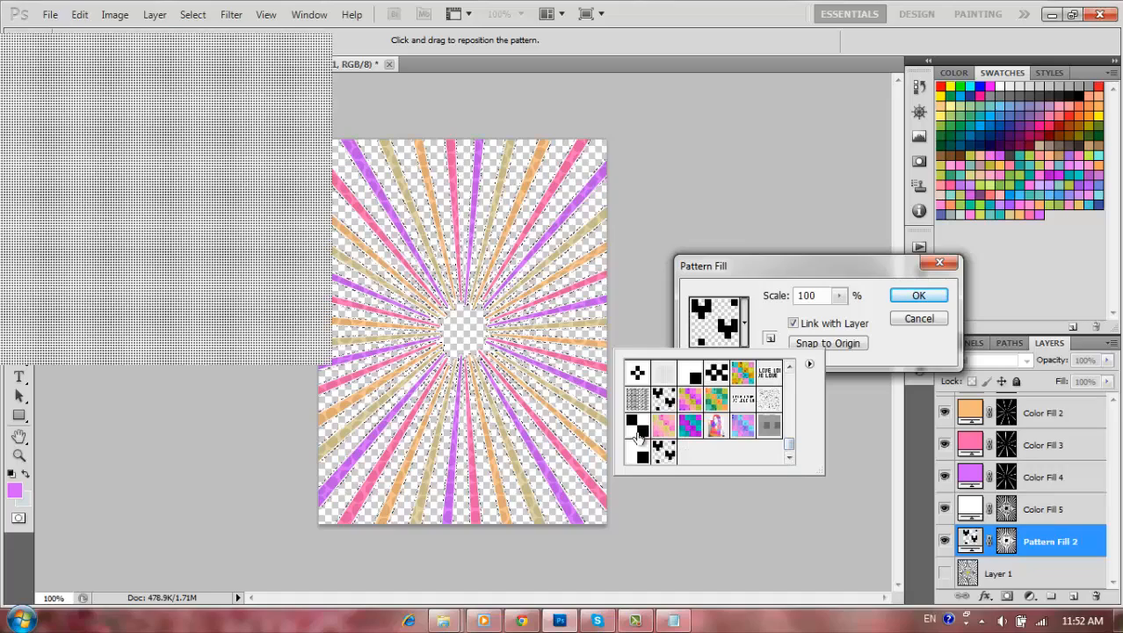
left_click(642, 452)
left_click(637, 426)
left_click(642, 451)
key("Return")
key("Return")
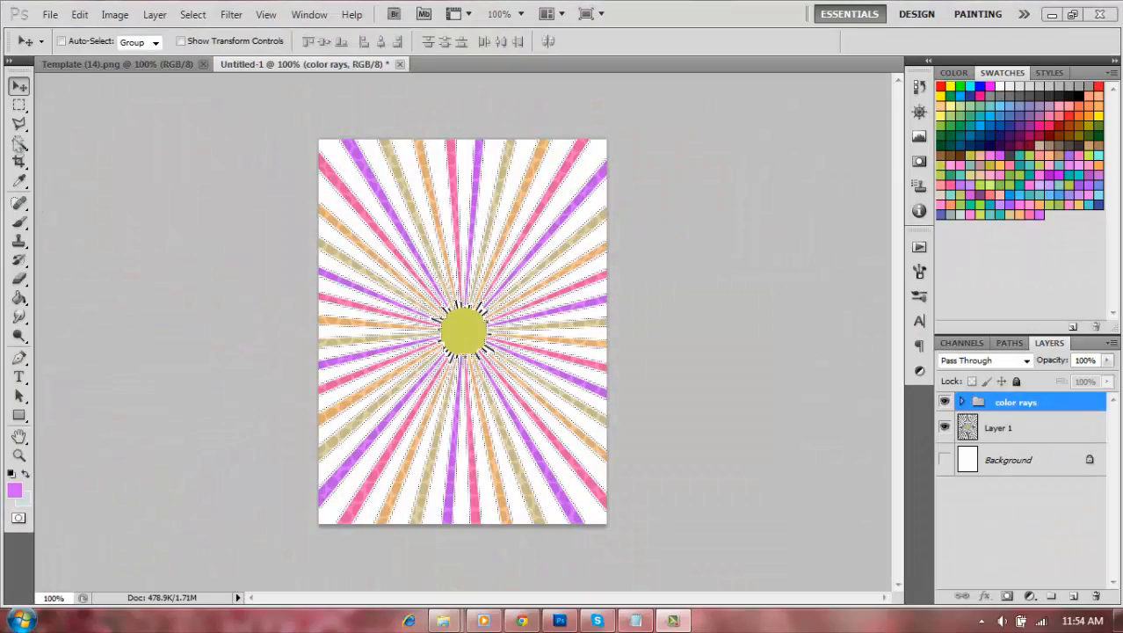
Select the white gaps between neighbouring purple and tan rays on Layer 1 with the Magic Wand
left_click(19, 143)
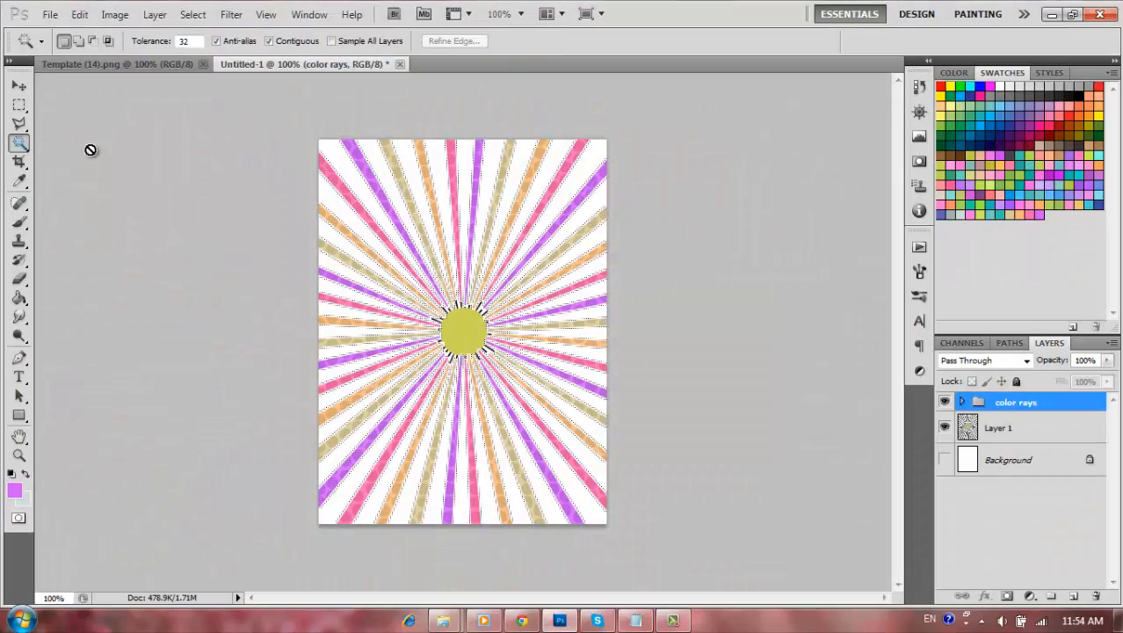
left_click(996, 427)
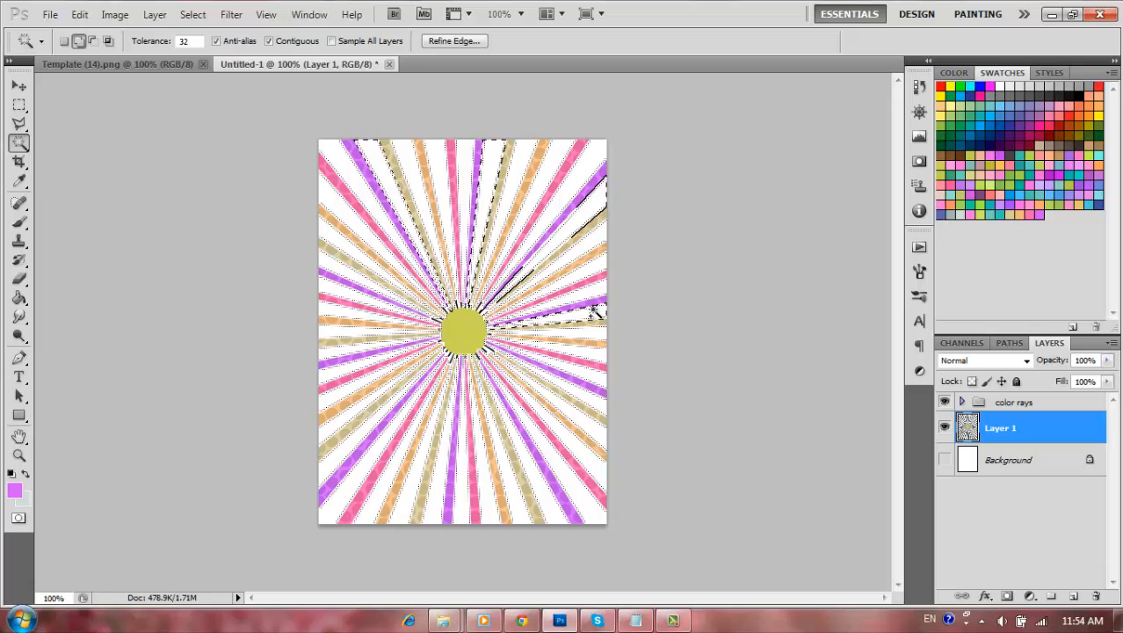
left_click(596, 392, "shift")
left_click(562, 503, "shift")
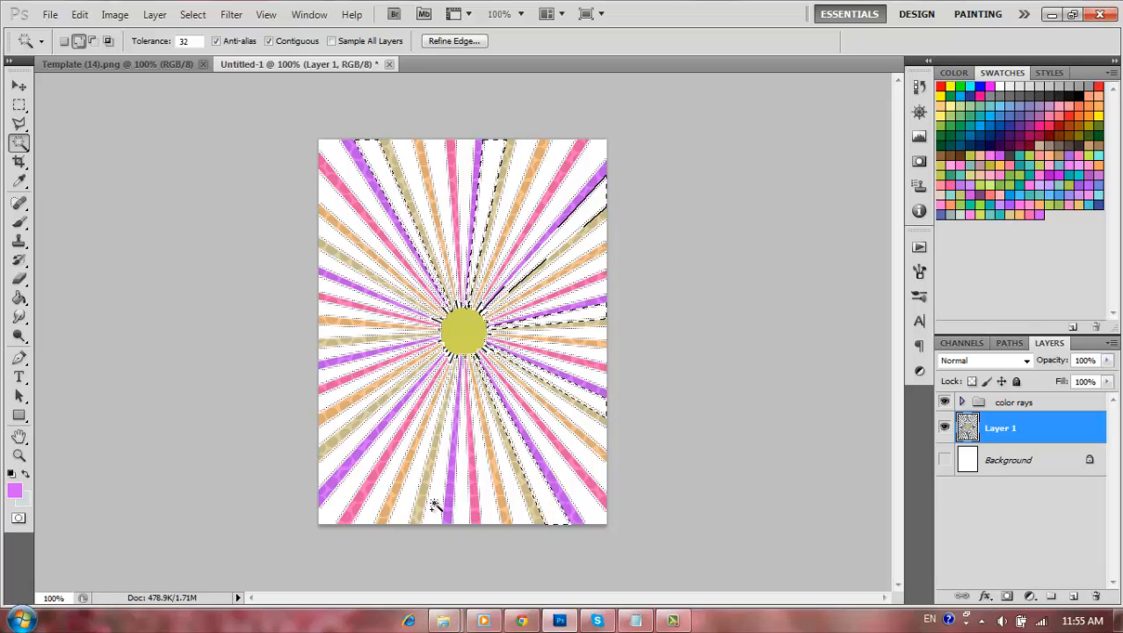
left_click(344, 450, "shift")
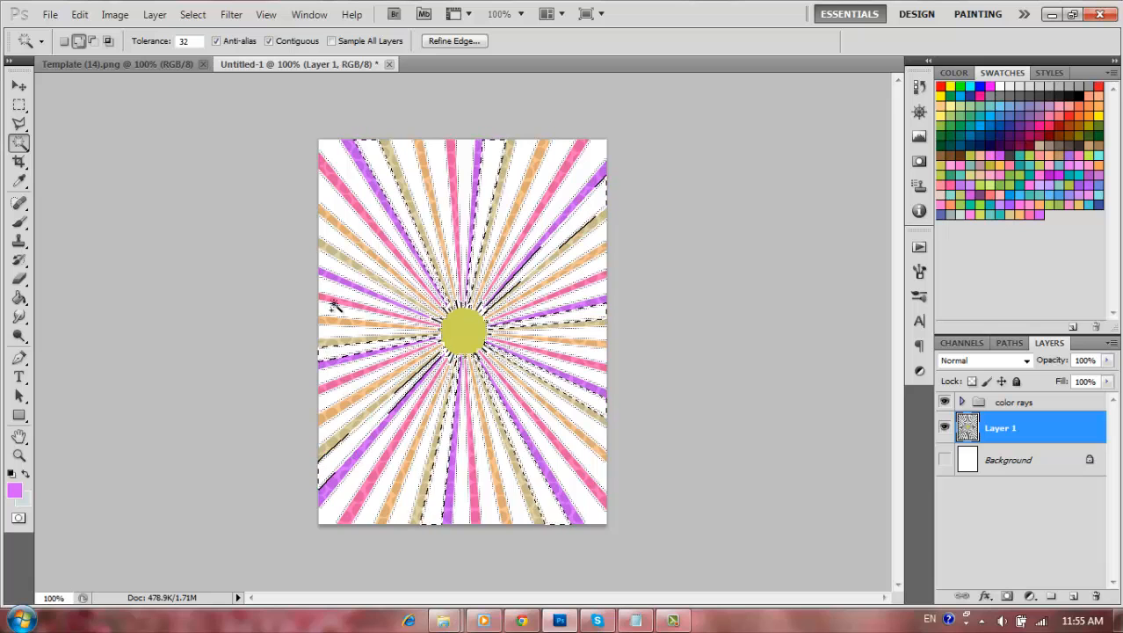
left_click(334, 269, "shift")
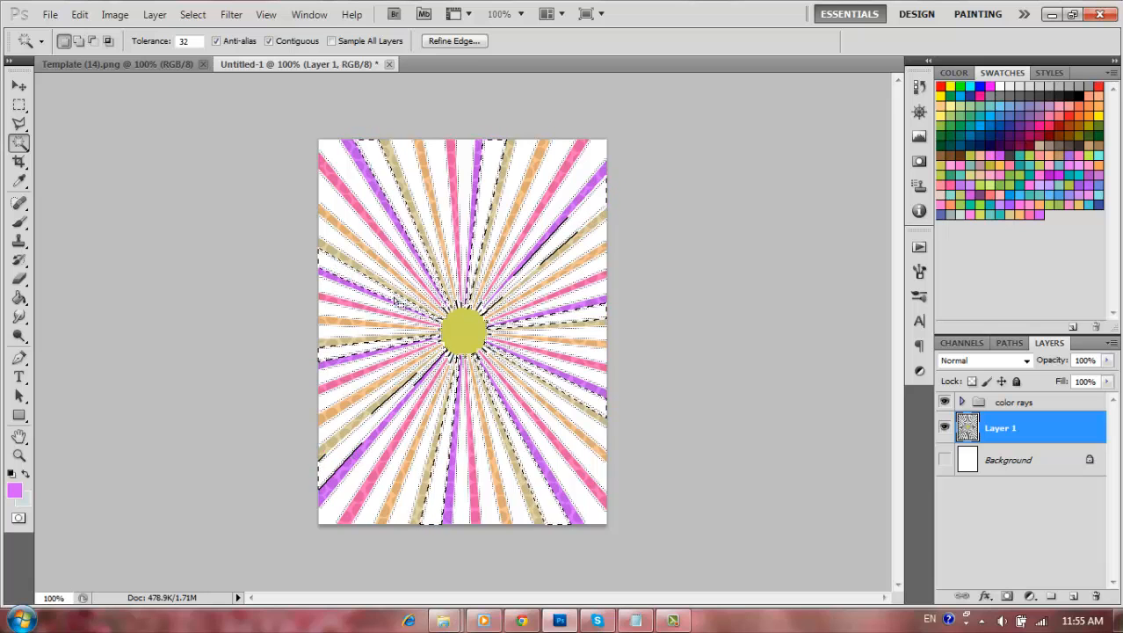
Cover the selected gaps with a light grey Solid Color fill layer in #e1e1e1
left_click(1030, 597)
left_click(1002, 253)
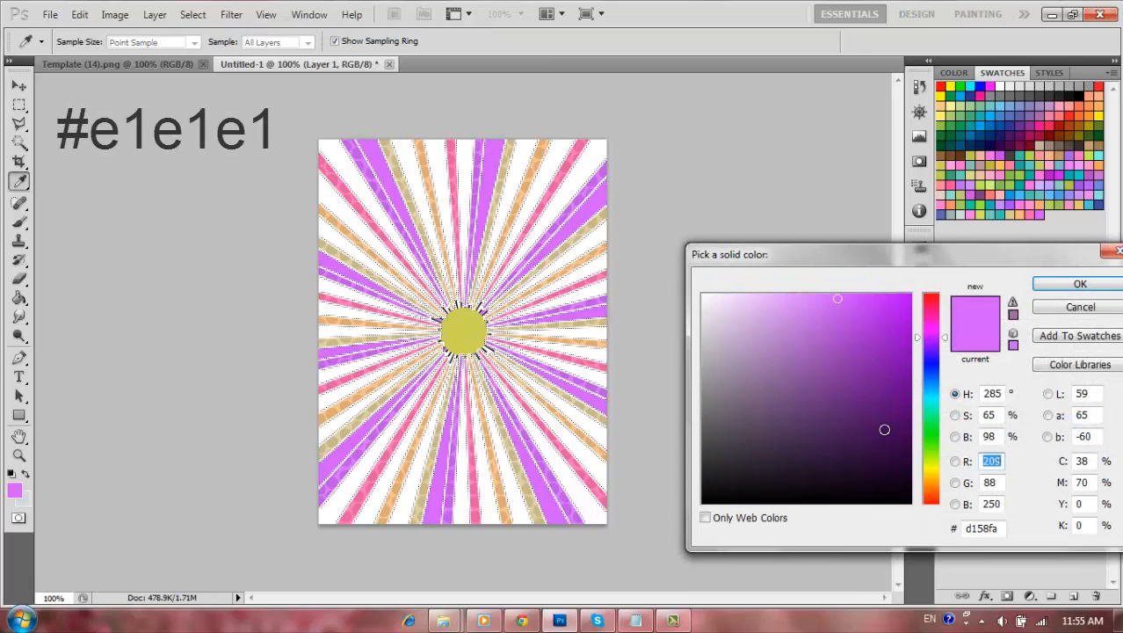
type("1e1e1e")
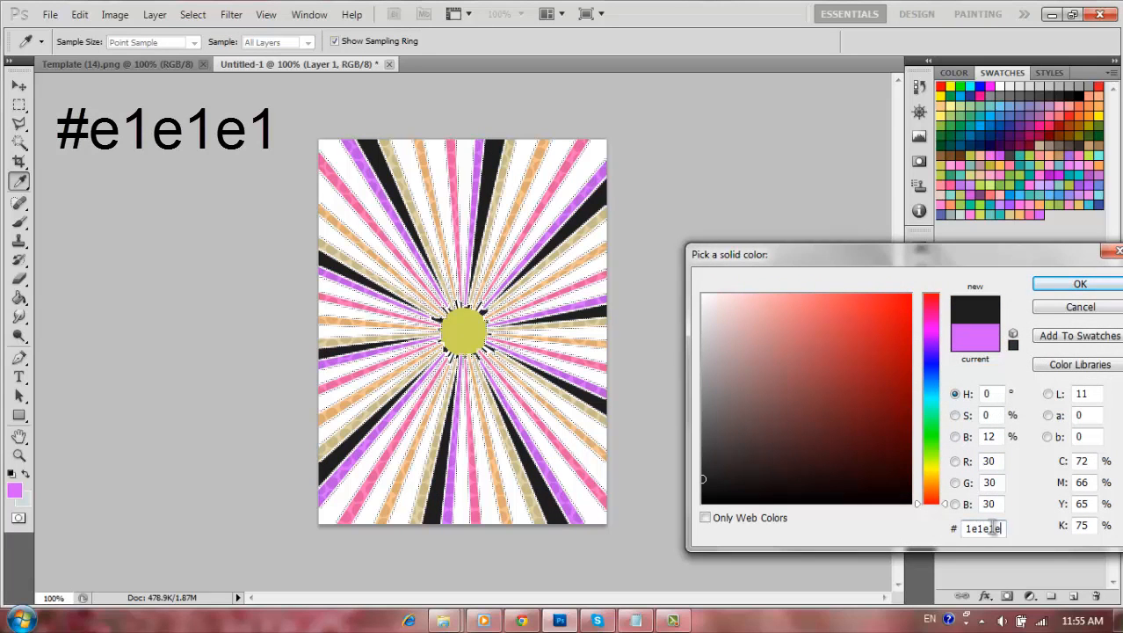
type("e1e1e1")
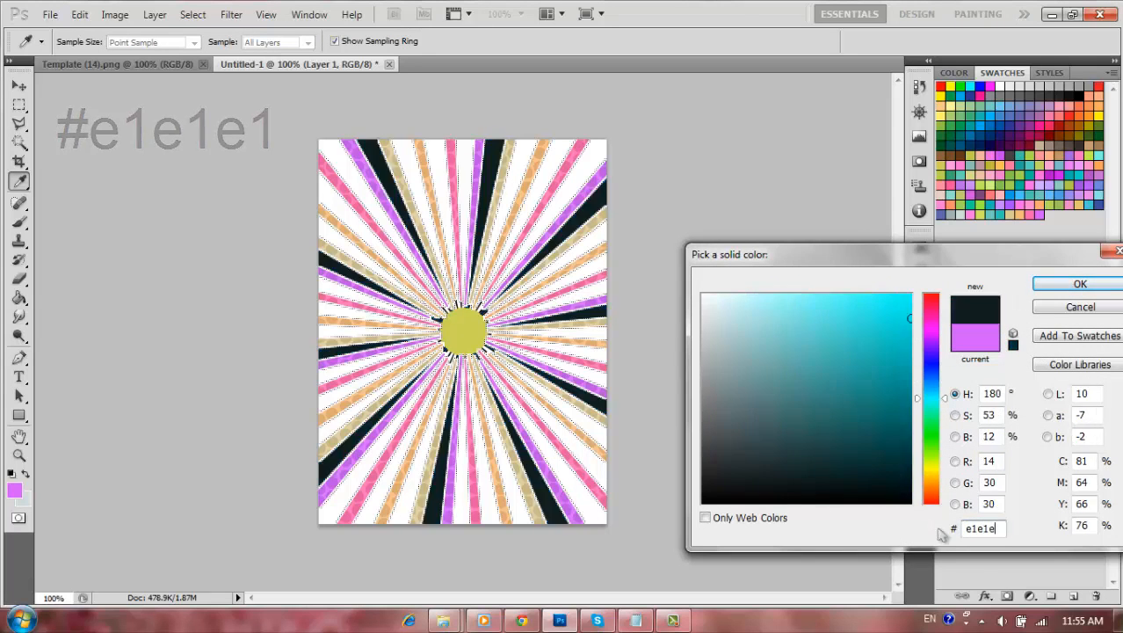
key("Return")
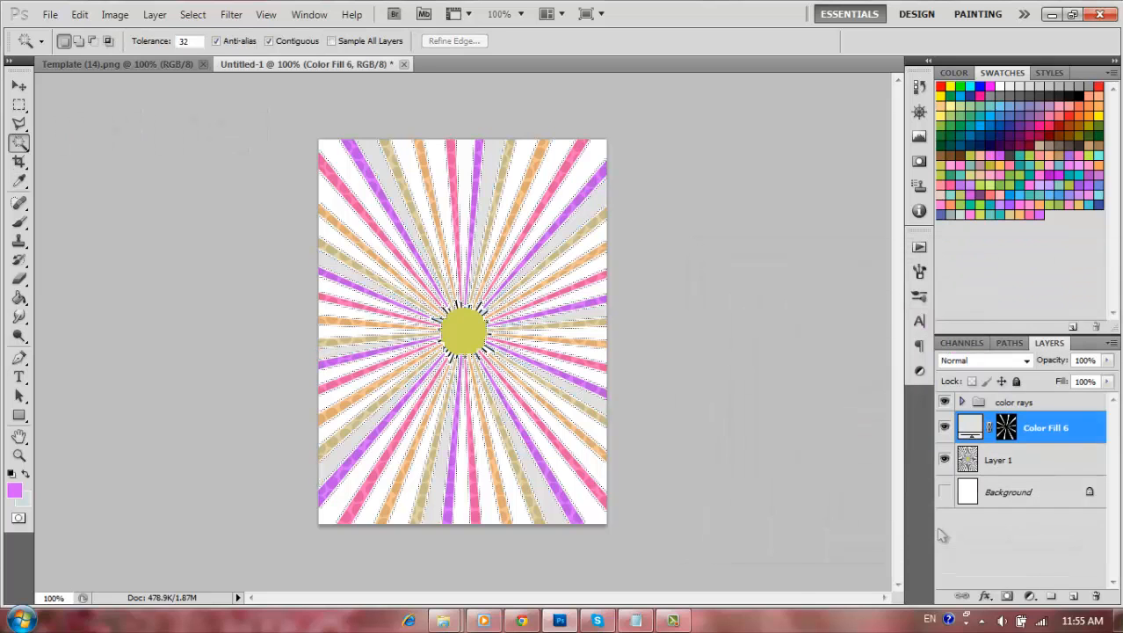
left_click(674, 622)
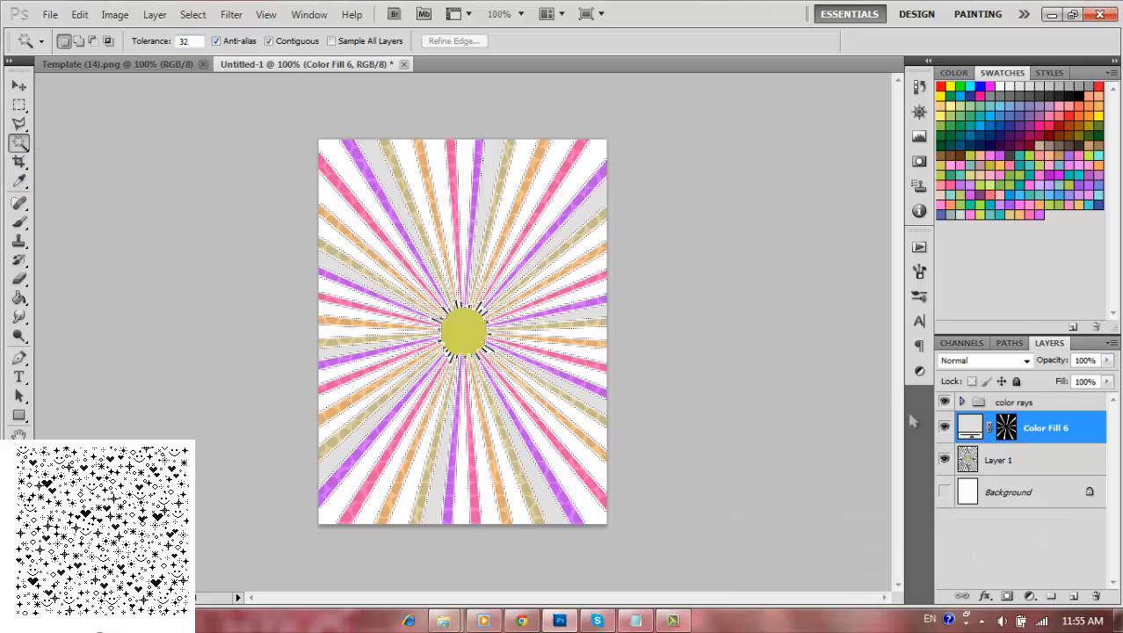
Load the mask of the light grey fill between the purple and tan rays as a selection
left_click(193, 14)
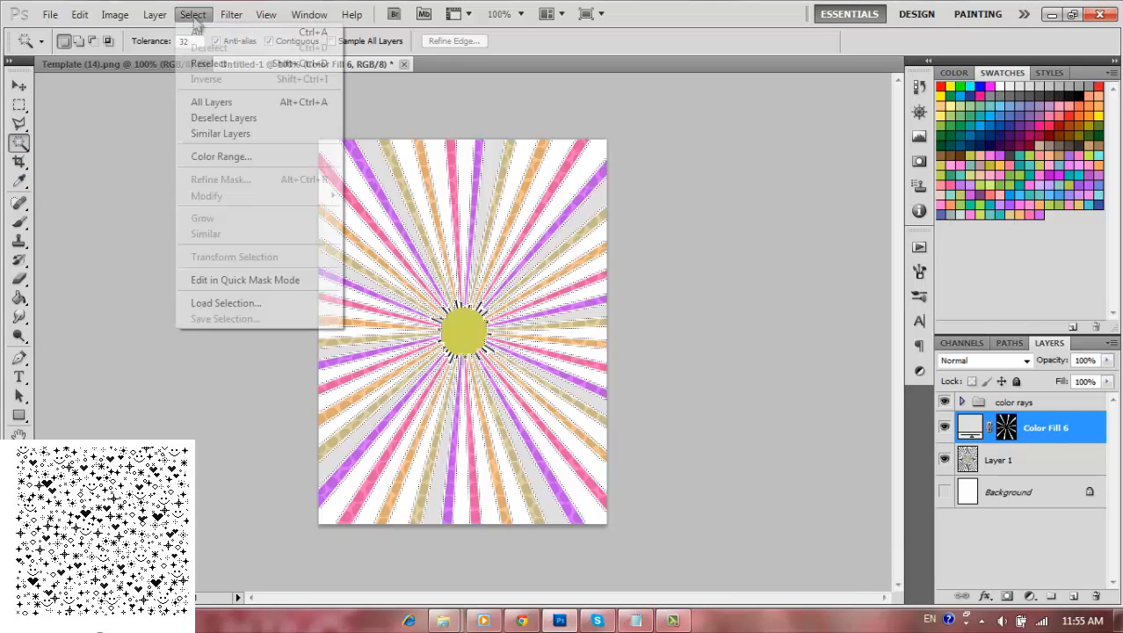
left_click(281, 303)
key("Return")
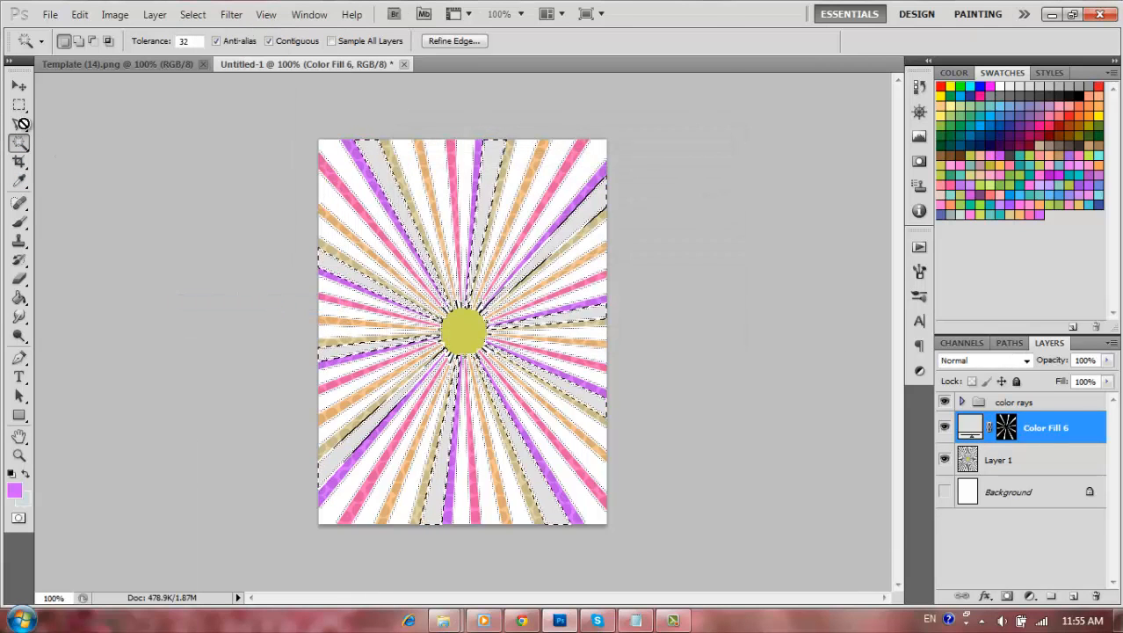
Add a new layer above the grey fill layer and choose the 202 px brush of tiny stars, hearts and smileys
left_click(18, 222)
left_click(84, 42)
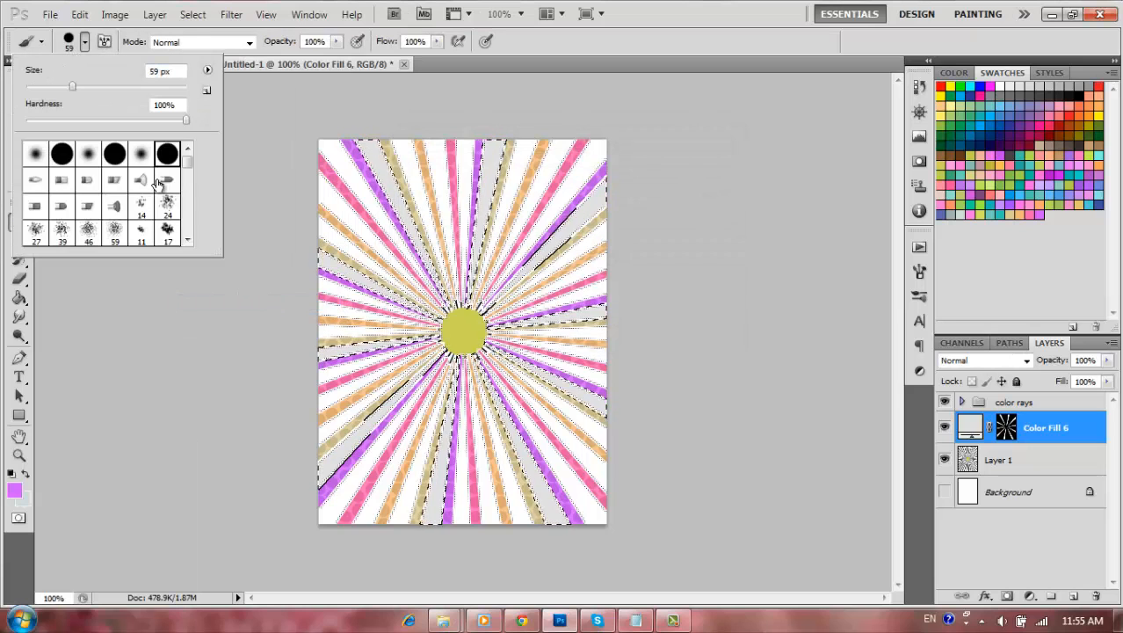
left_click_drag(188, 156, 190, 242)
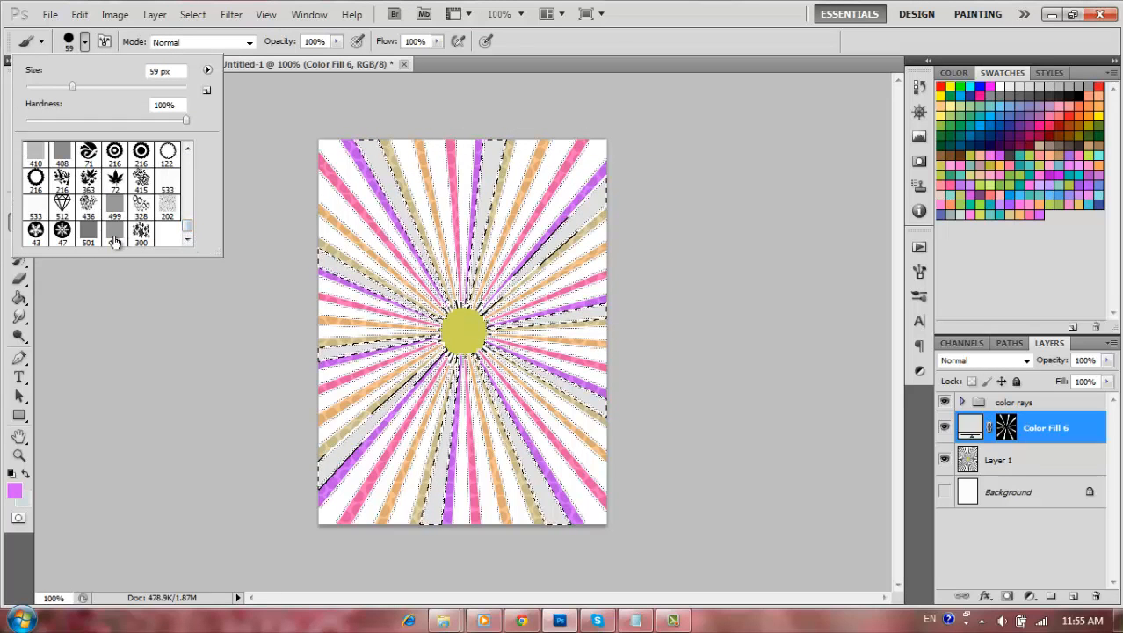
left_click(114, 234)
left_click(1074, 596)
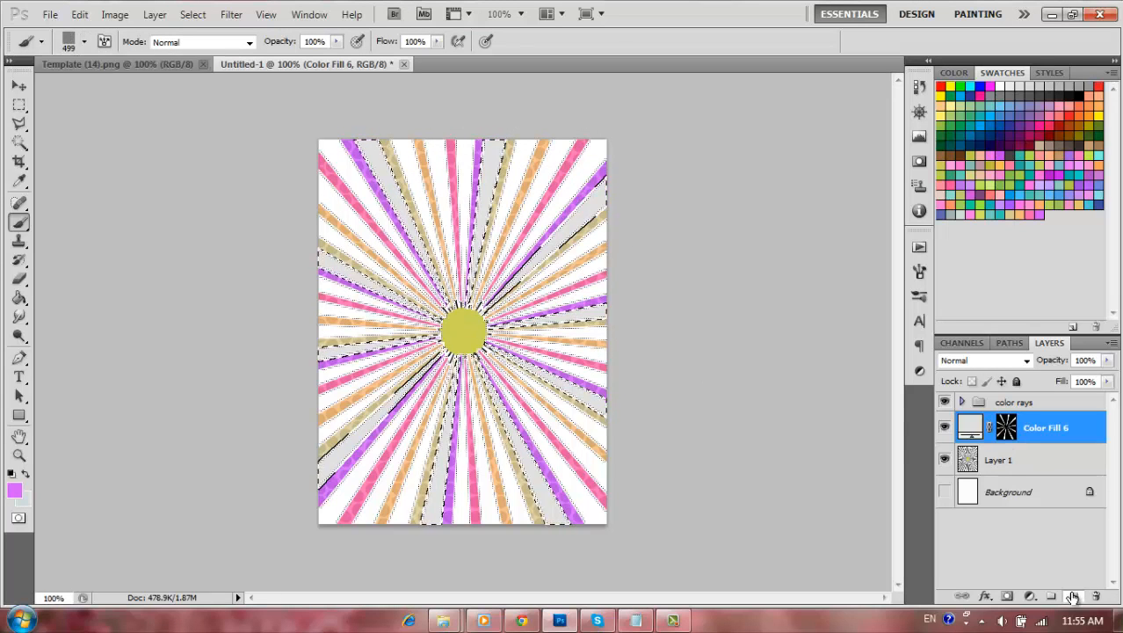
left_click(1073, 596)
left_click(68, 42)
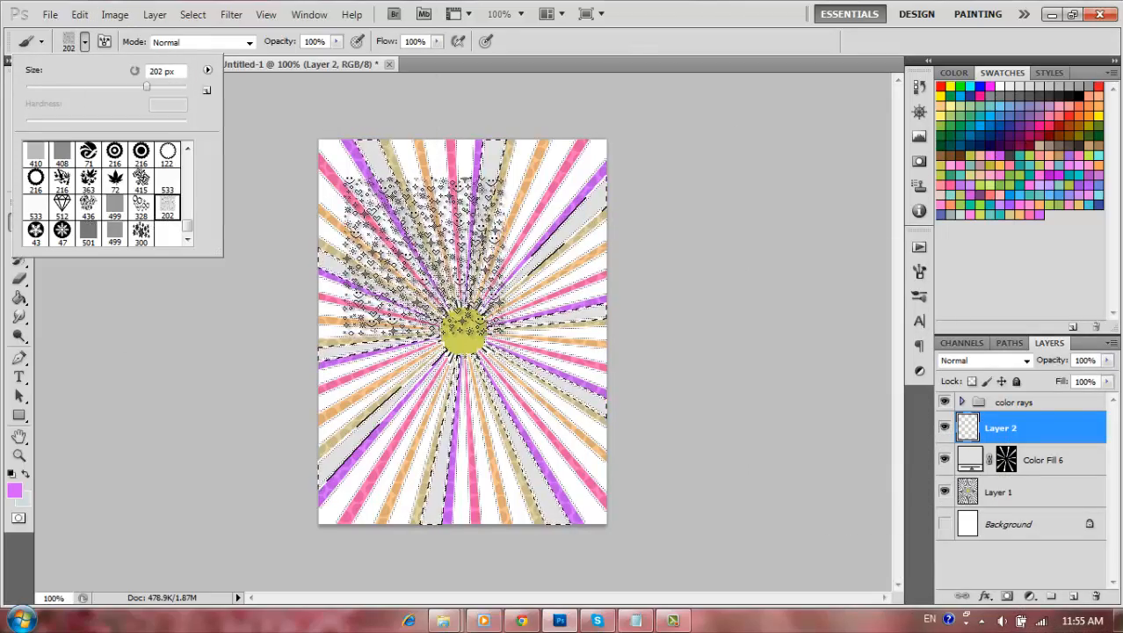
Set the foreground colour to white for the tiny stars brush
left_click(14, 489)
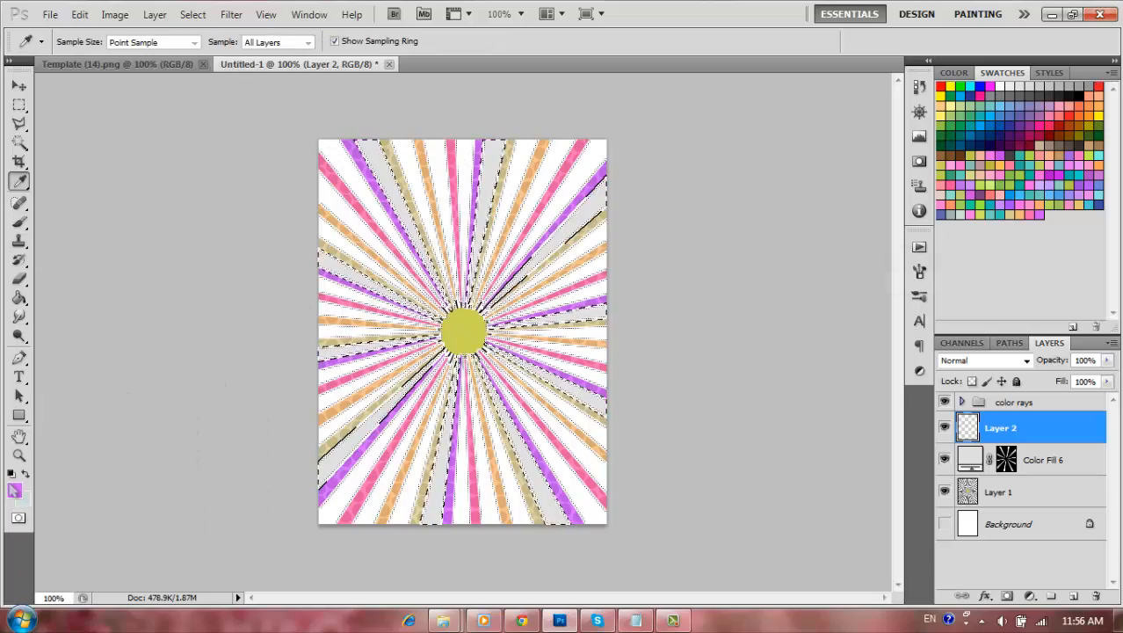
left_click_drag(759, 467, 642, 230)
key("Return")
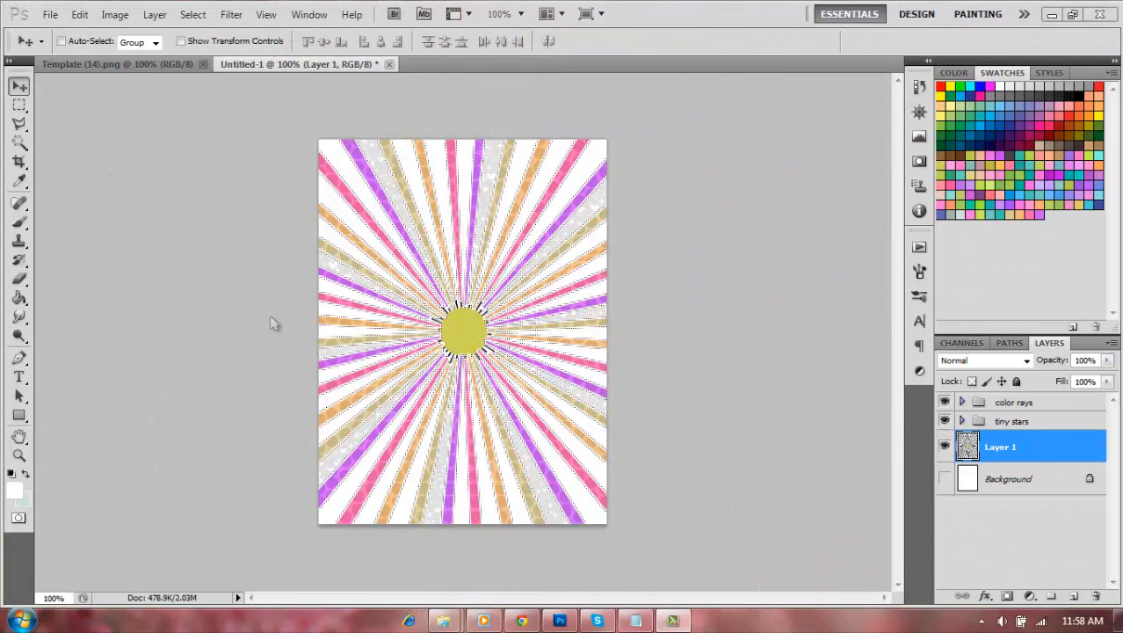
Select the white gaps between neighbouring tan and orange rays on Layer 1 and cover them with a #e1e1e1 Solid Color fill layer
left_click(19, 142)
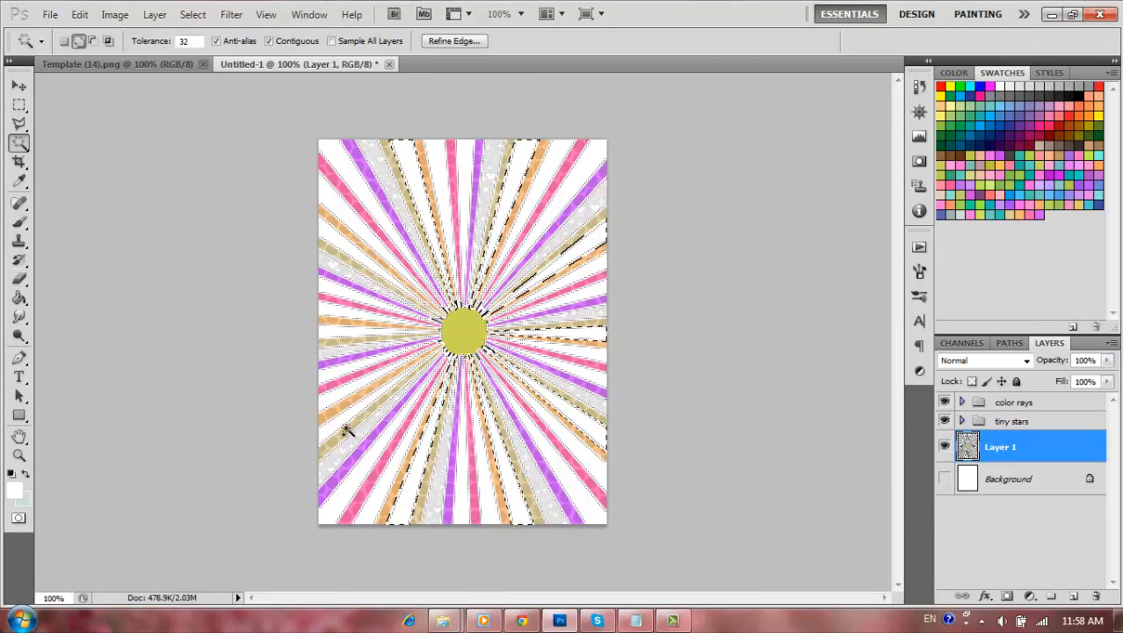
left_click(336, 325, "shift")
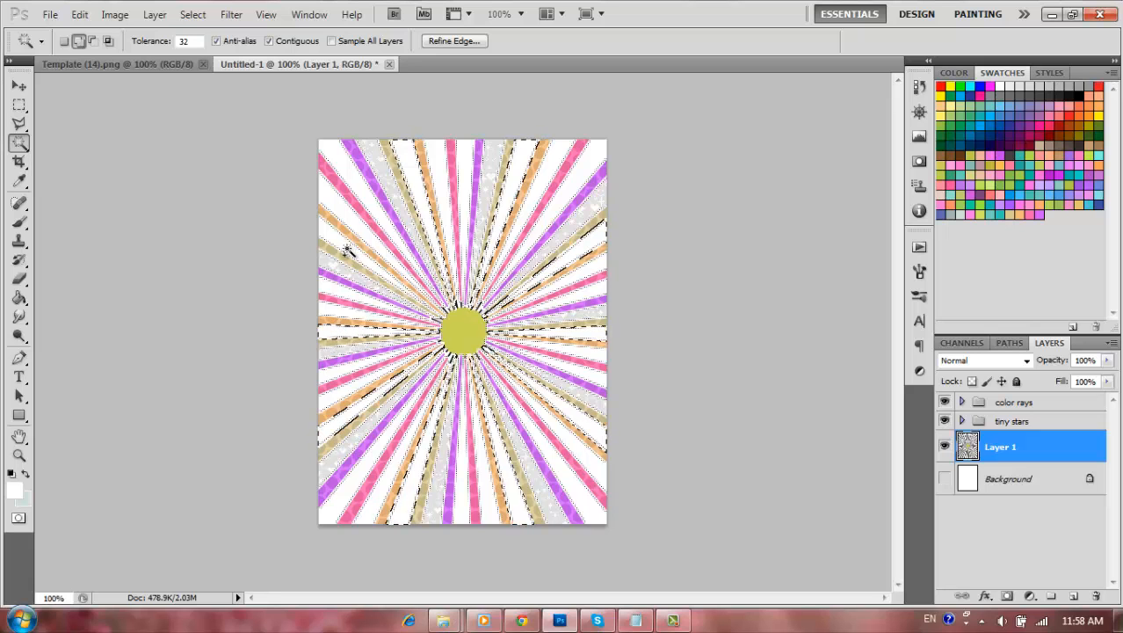
left_click(1030, 596)
left_click(1012, 253)
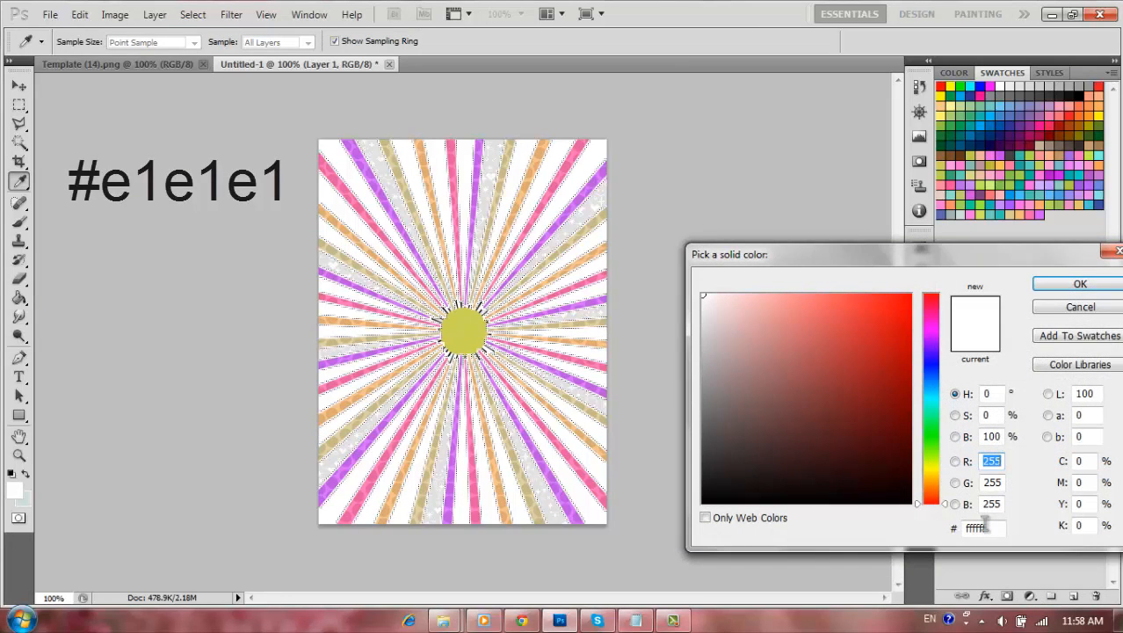
type("e1e1e1")
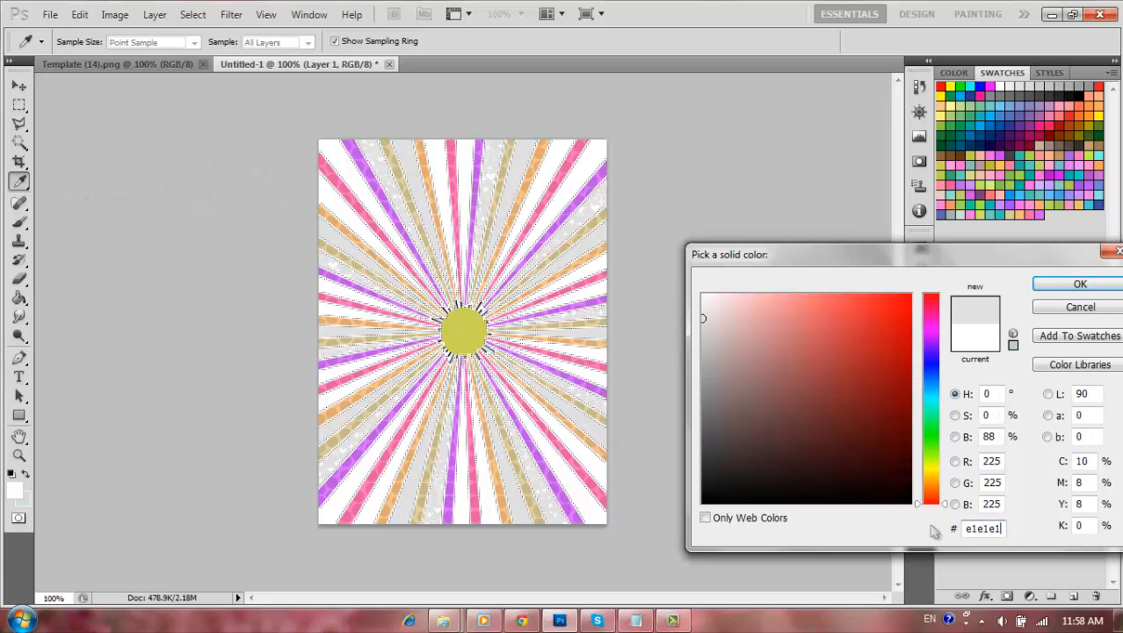
key("Return")
Choose the 48 px round brush with the triangle symbol for the Brush tool
left_click(20, 222)
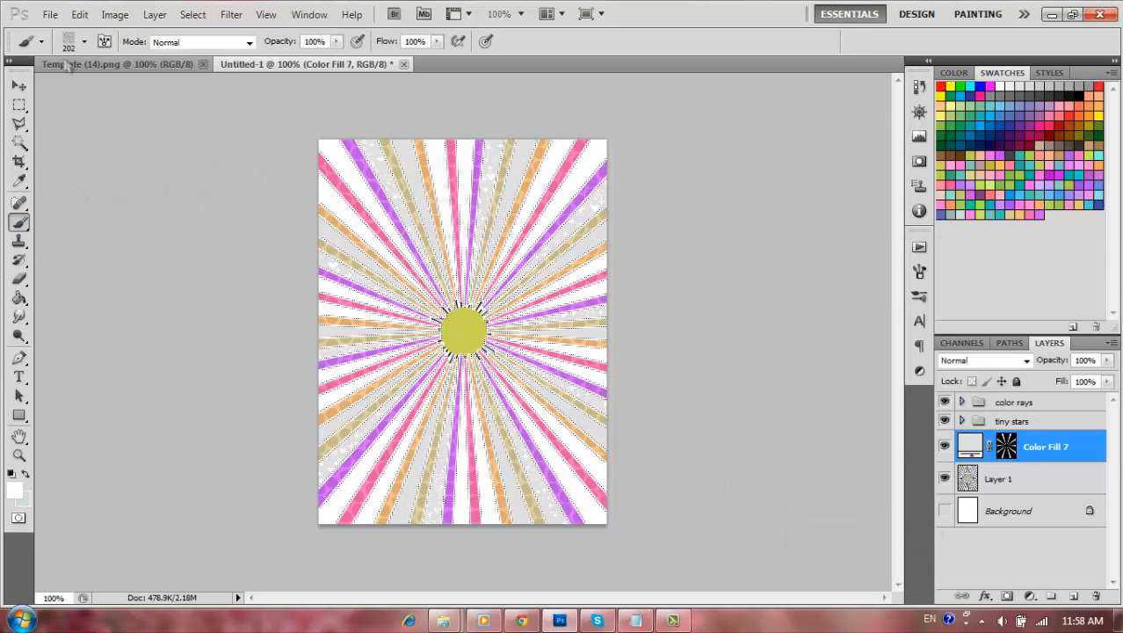
left_click(84, 41)
left_click(167, 232)
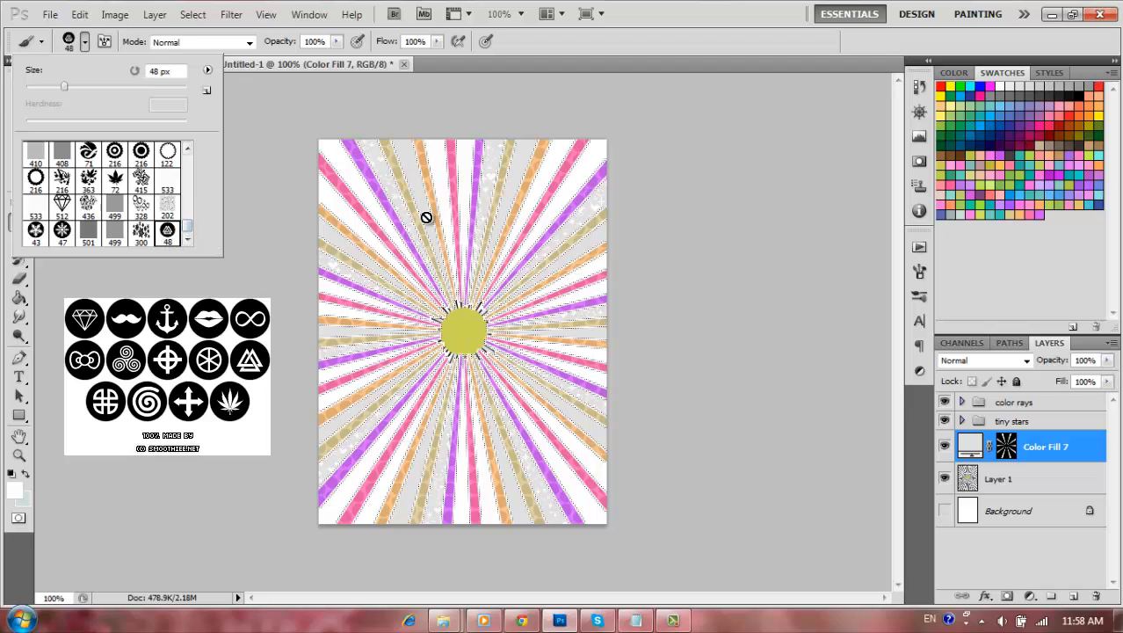
left_click(1035, 464)
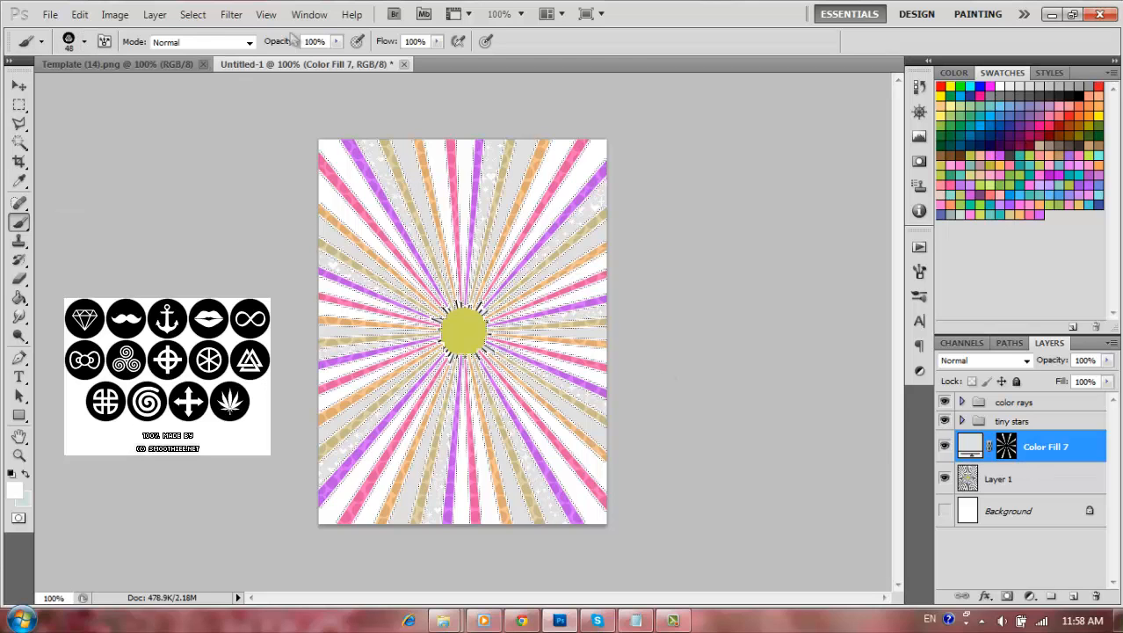
Load the Color Fill 7 mask as a selection and add a new layer above that fill
left_click(192, 14)
left_click(225, 301)
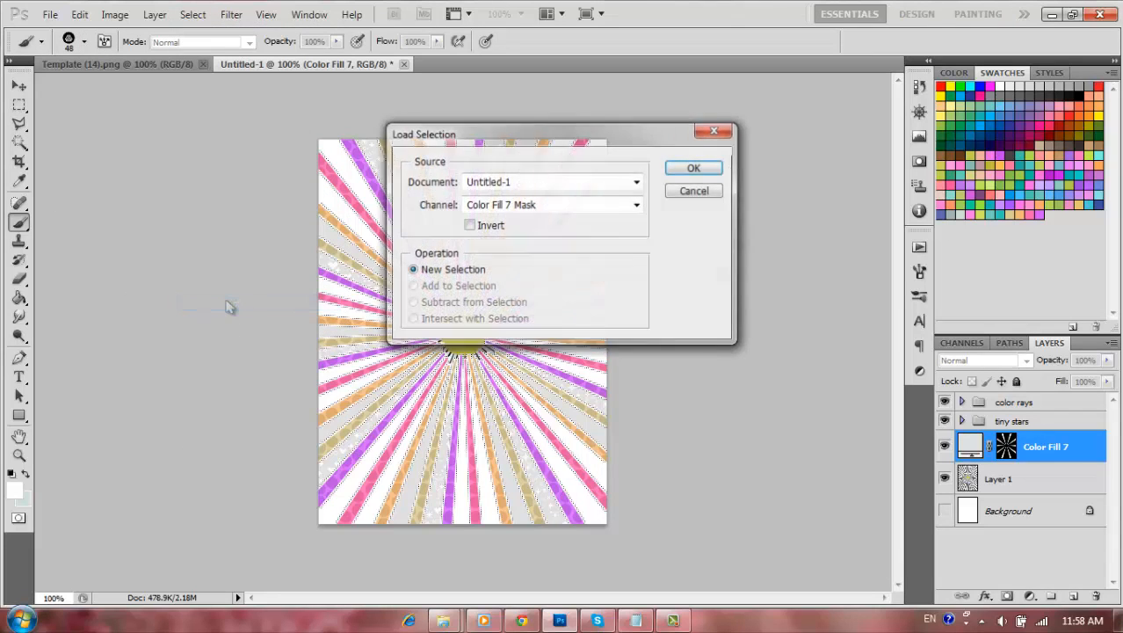
key("Return")
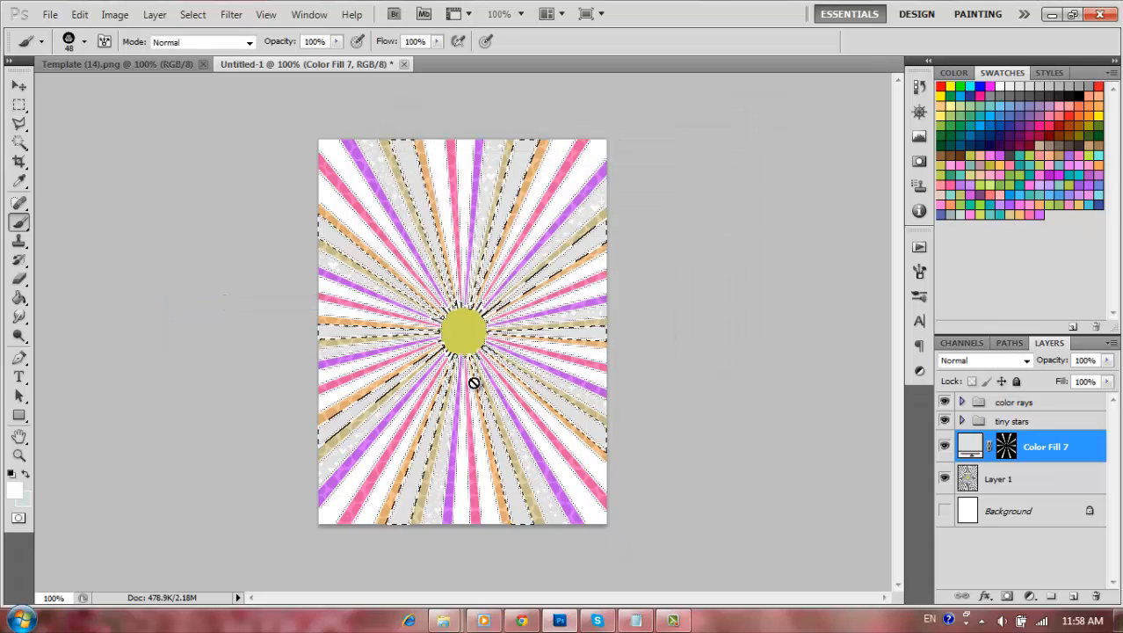
left_click(1072, 597)
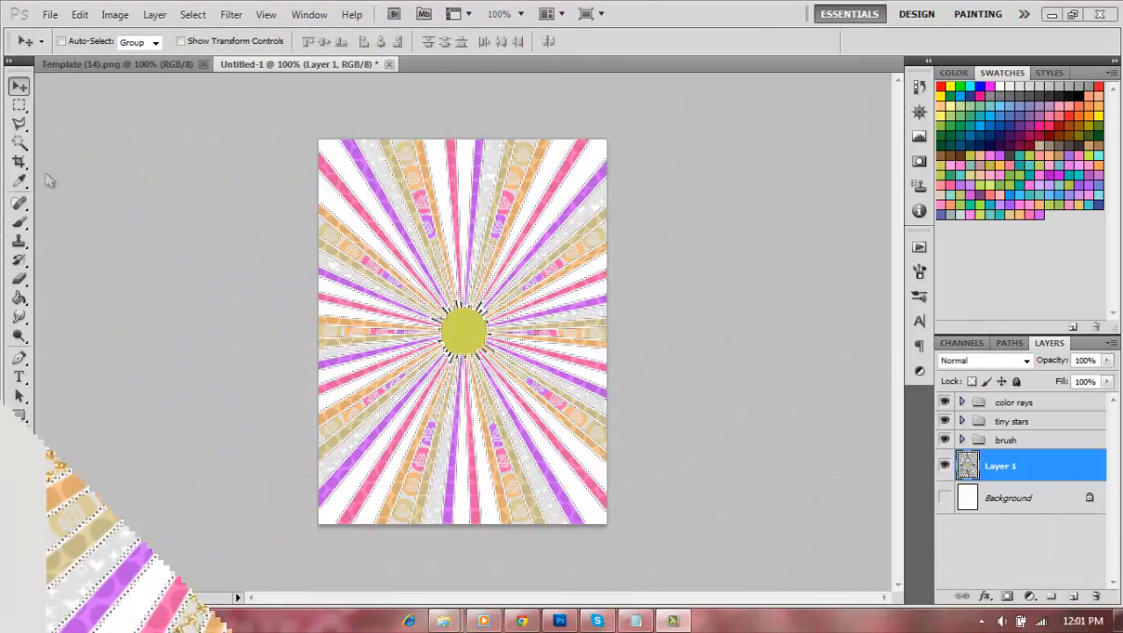
Select the white gaps between neighbouring orange and pink rays on Layer 1 and cover them with a #e1e1e1 Solid Color fill layer
left_click(18, 142)
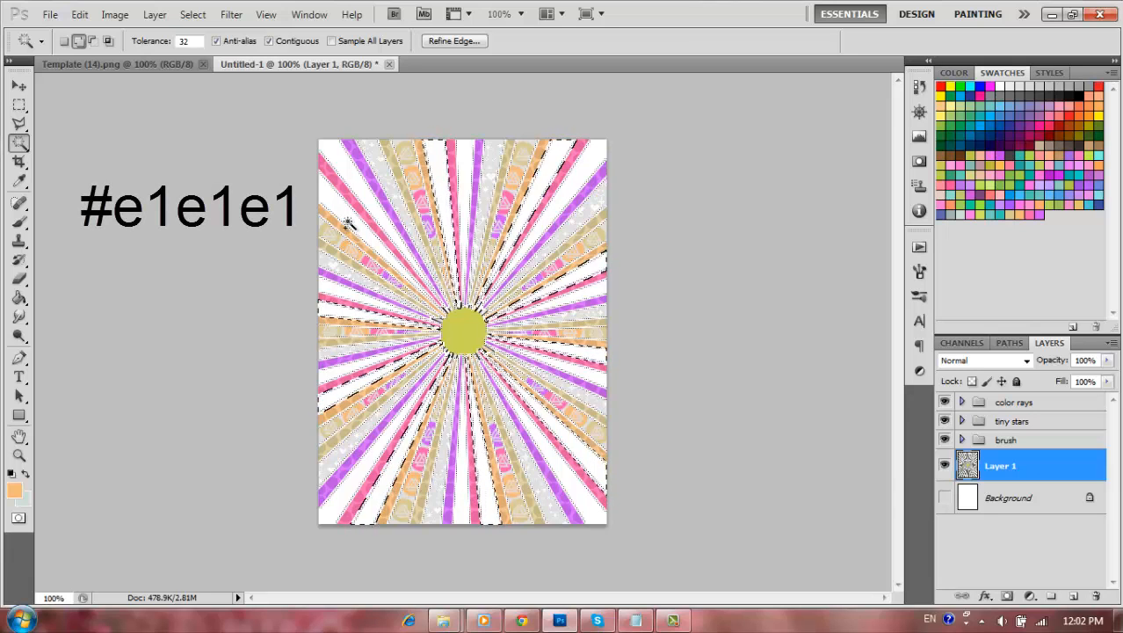
left_click(1030, 596)
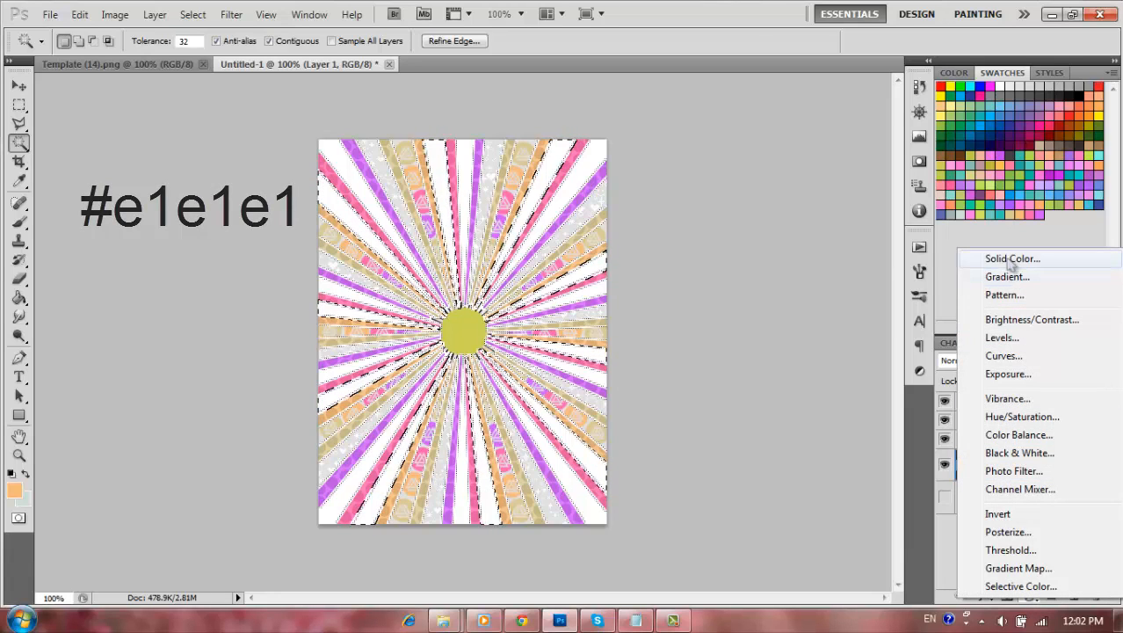
left_click(989, 257)
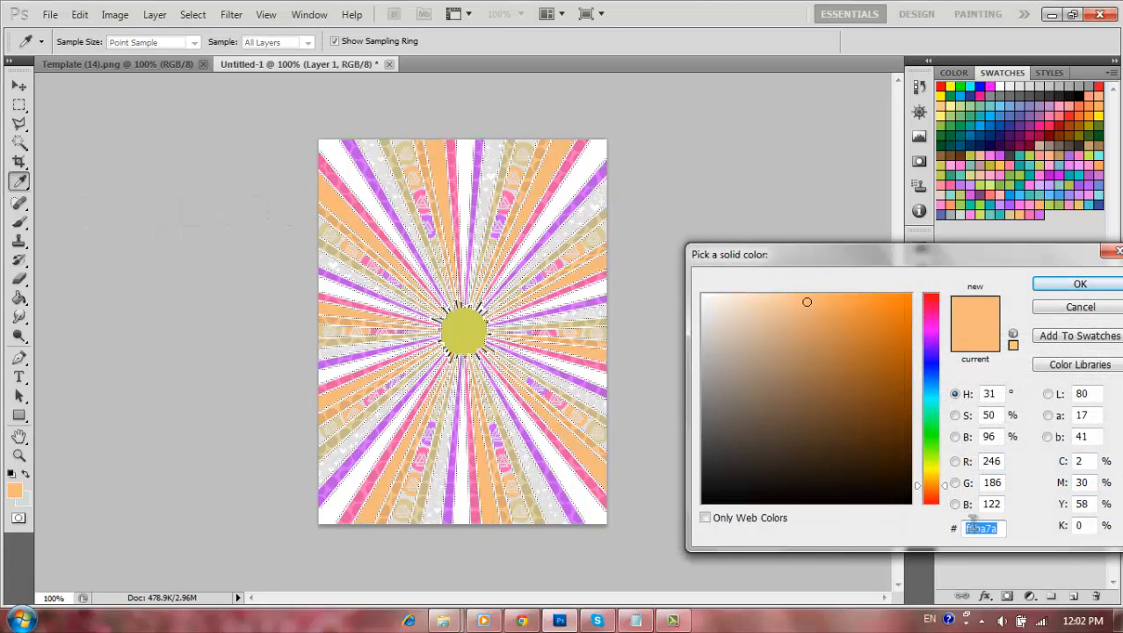
type("e1e1e1")
key("Return")
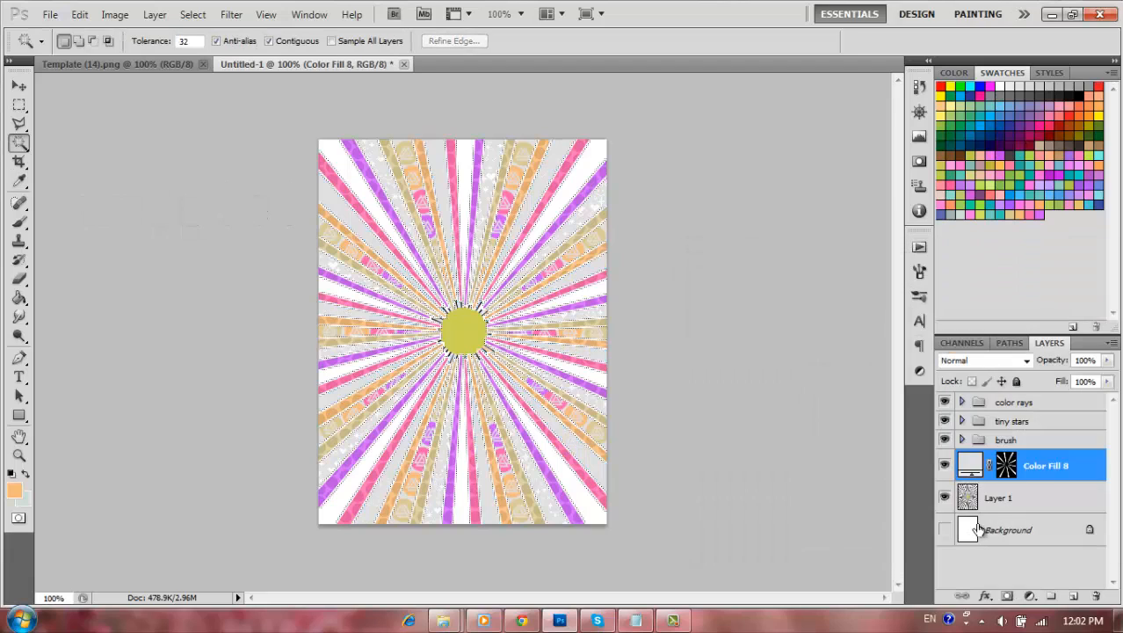
Load the Color Fill 8 mask as a selection and add a new layer above that fill
left_click(194, 15)
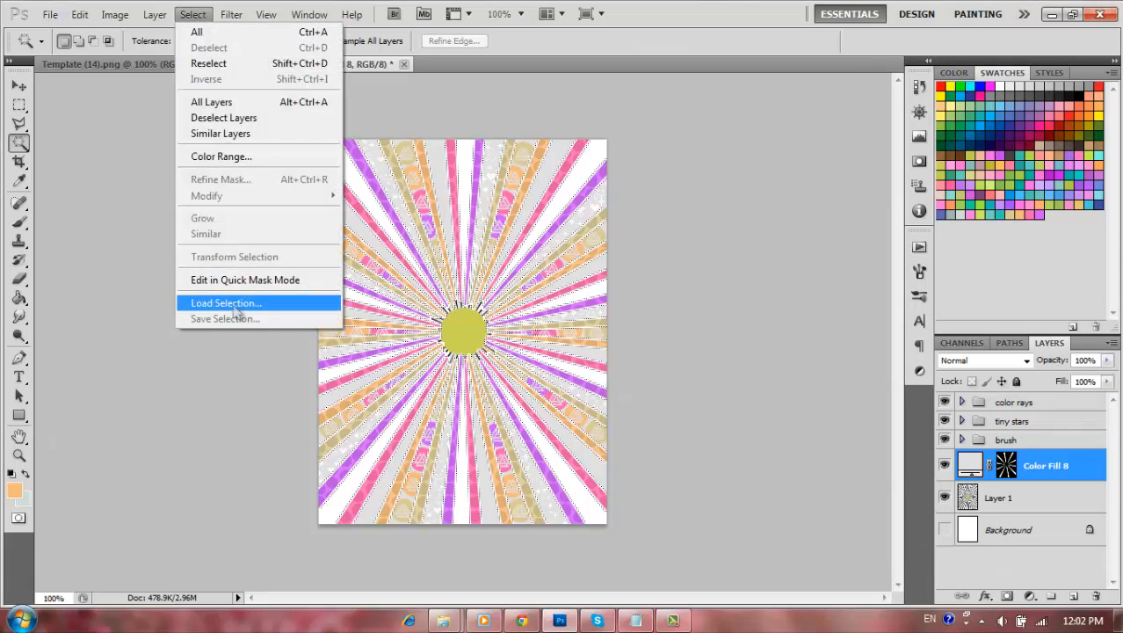
left_click(230, 301)
key("Return")
left_click(20, 86)
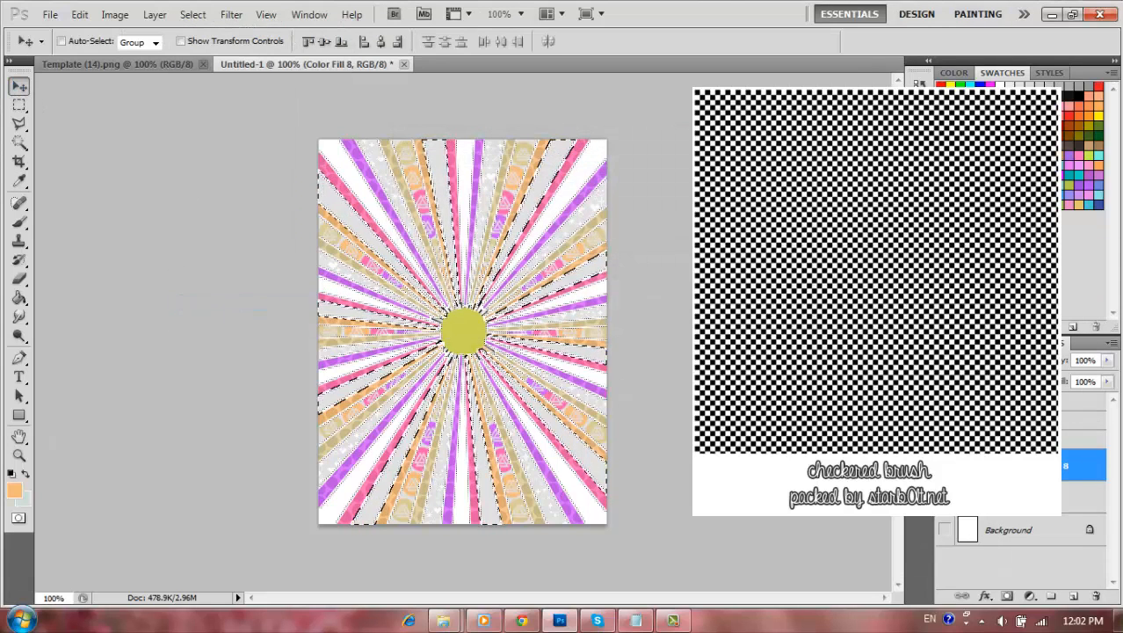
left_click(1074, 597)
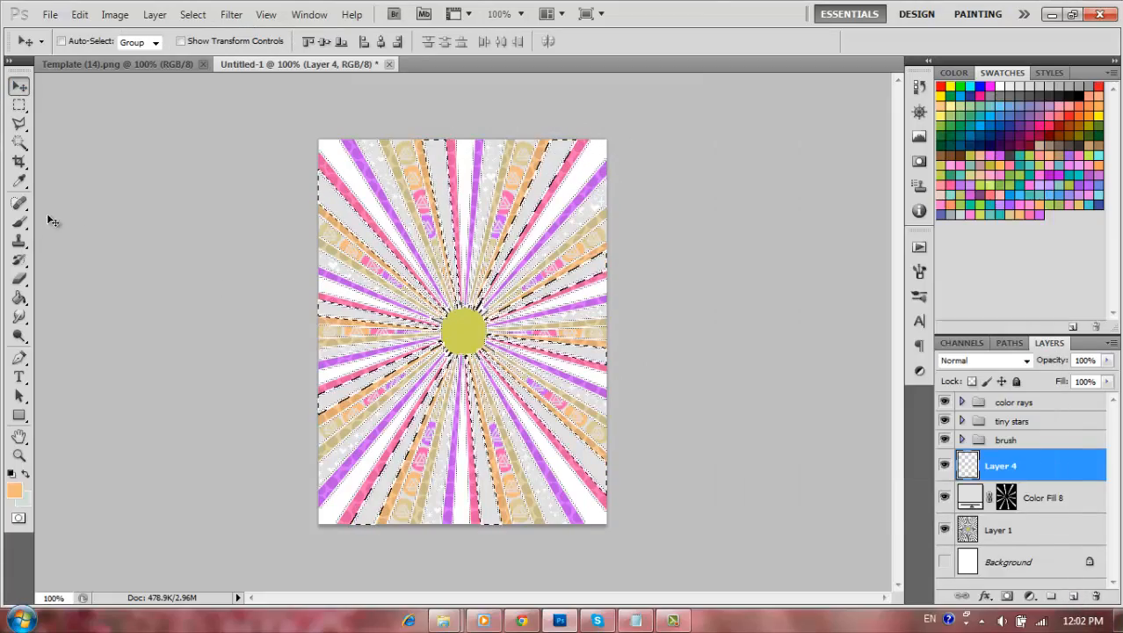
Choose the 501 px checkered brush and set the foreground colour to black, #000000
left_click(19, 223)
left_click(70, 42)
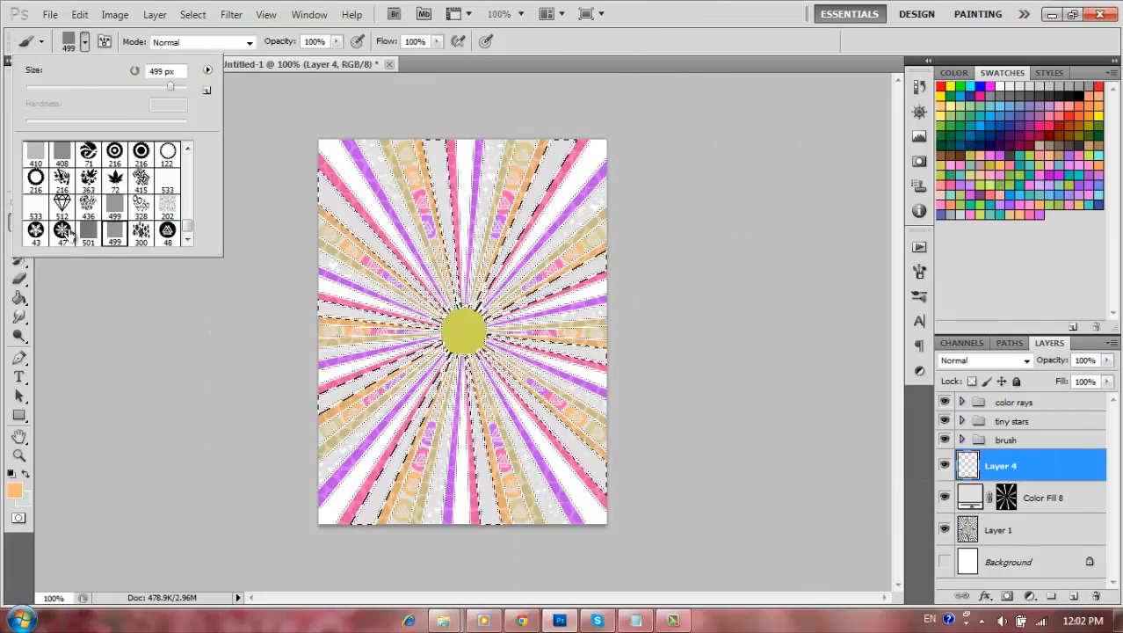
left_click(88, 230)
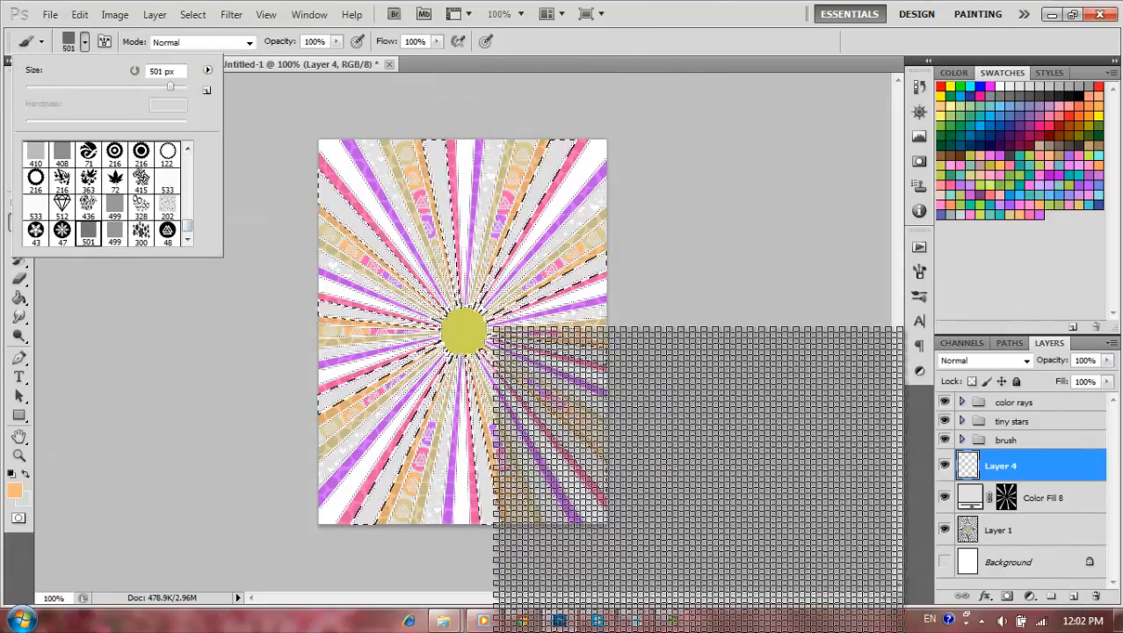
left_click(14, 491)
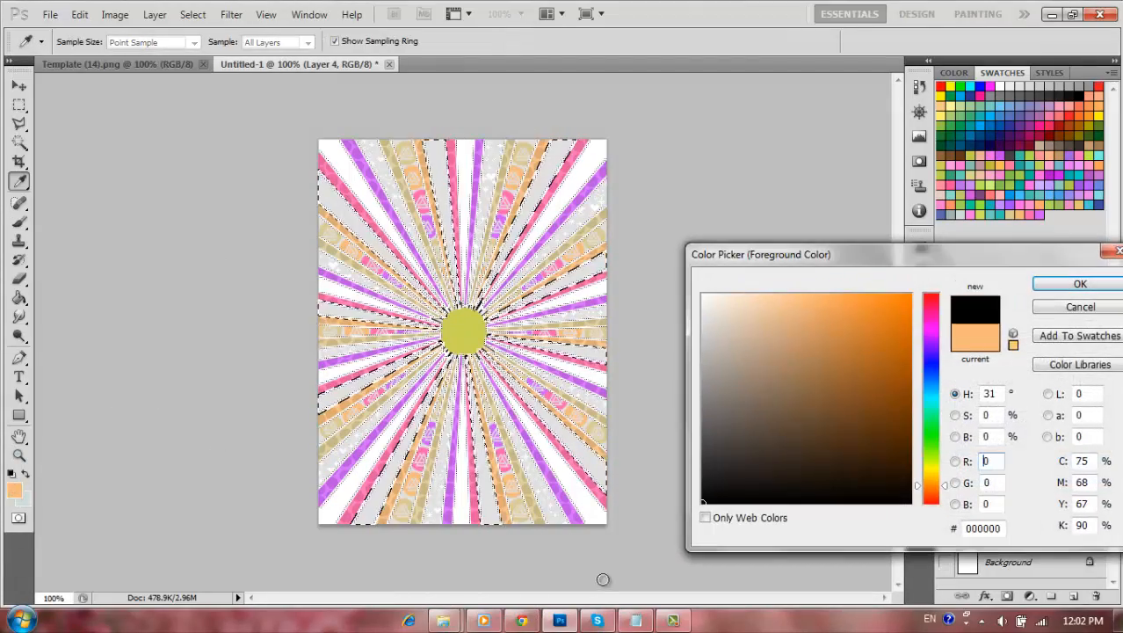
key("Return")
Stamp the black checkered pattern over the selected gaps on Layer 4, and deselect
left_click(439, 351)
key("v")
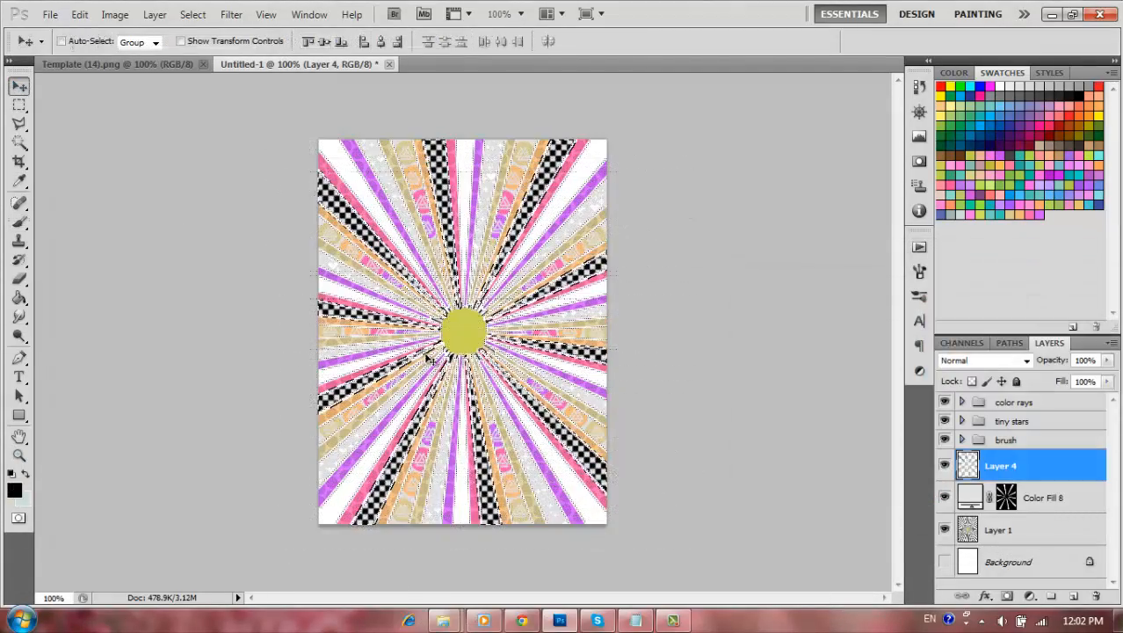
key("ctrl+d")
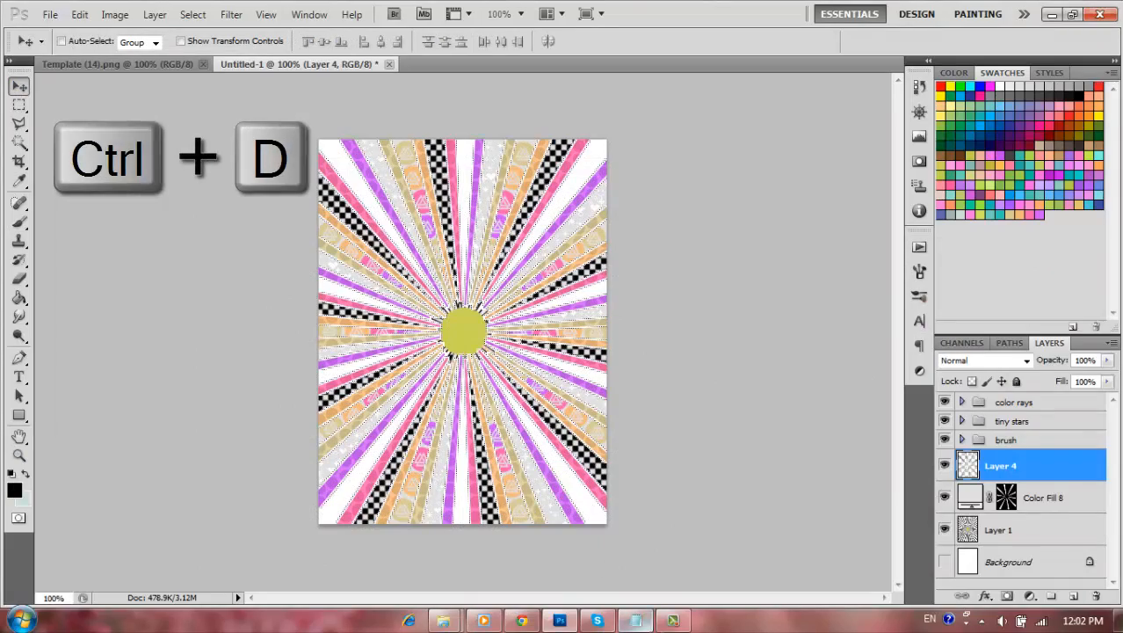
Add a Gradient Overlay to Layer 4, starting from the blue-to-grey gradient preset
right_click(1027, 467)
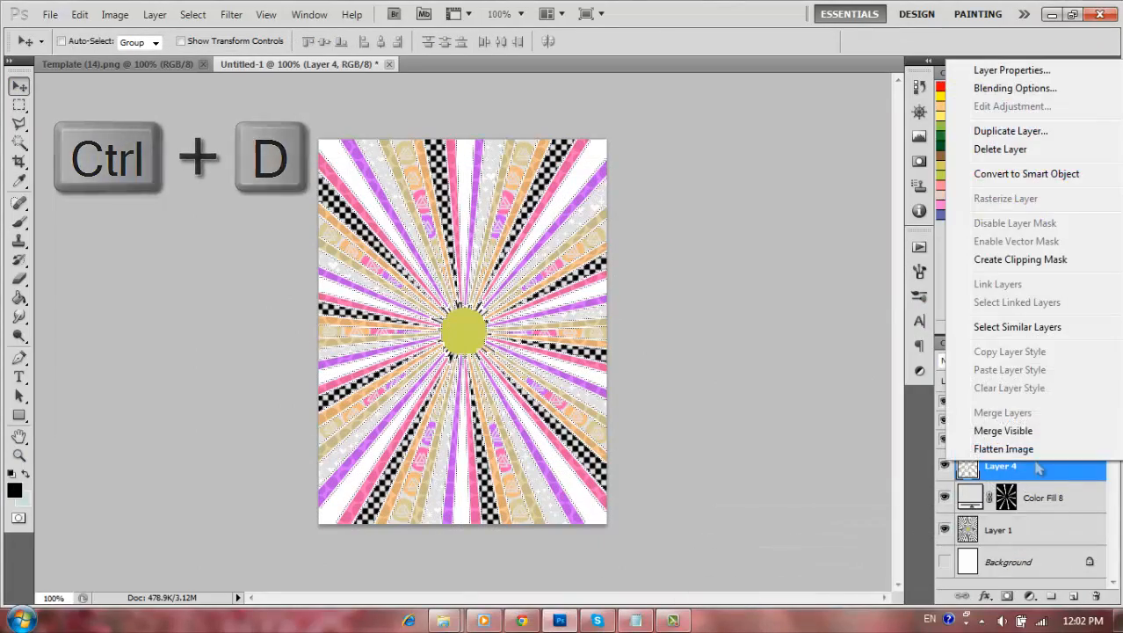
left_click(1015, 88)
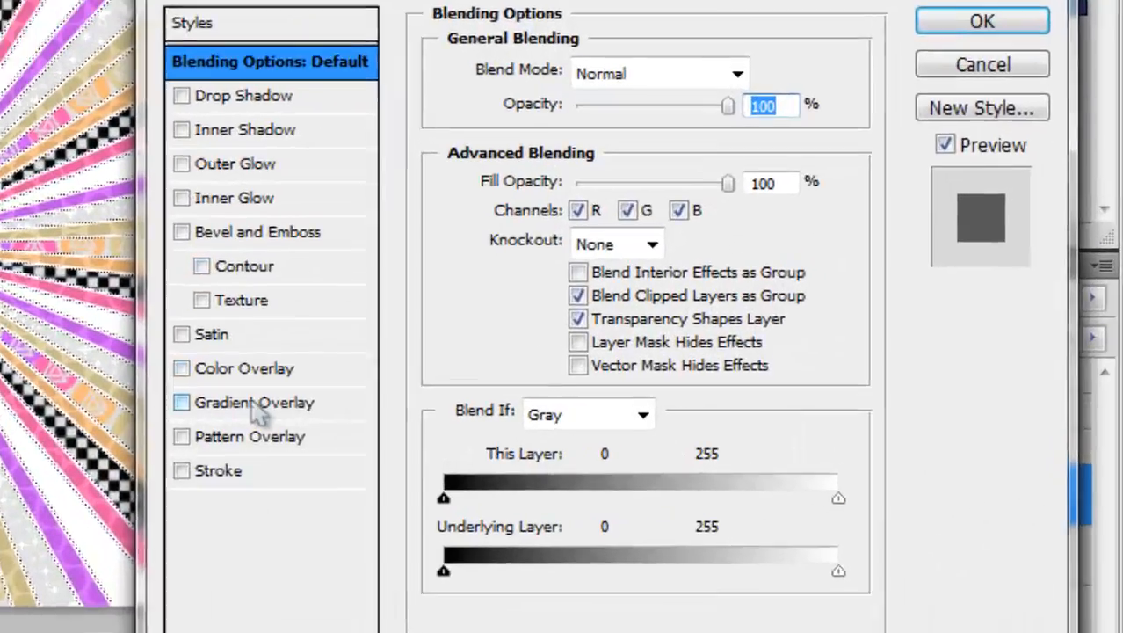
left_click(652, 416)
left_click(673, 104)
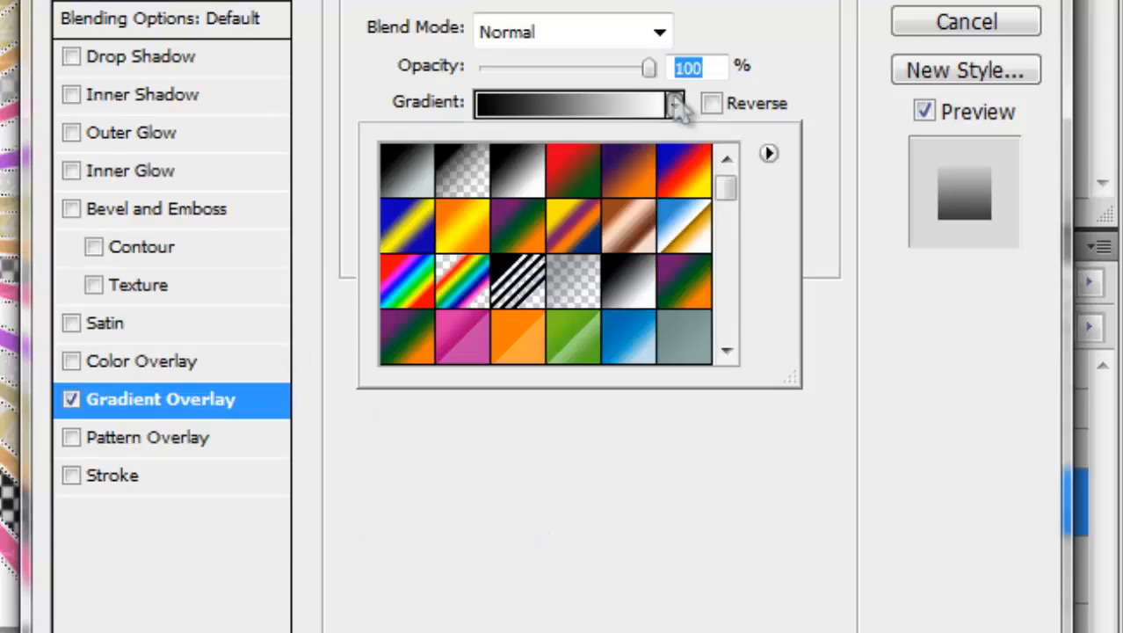
left_click_drag(727, 188, 713, 413)
left_click(633, 352)
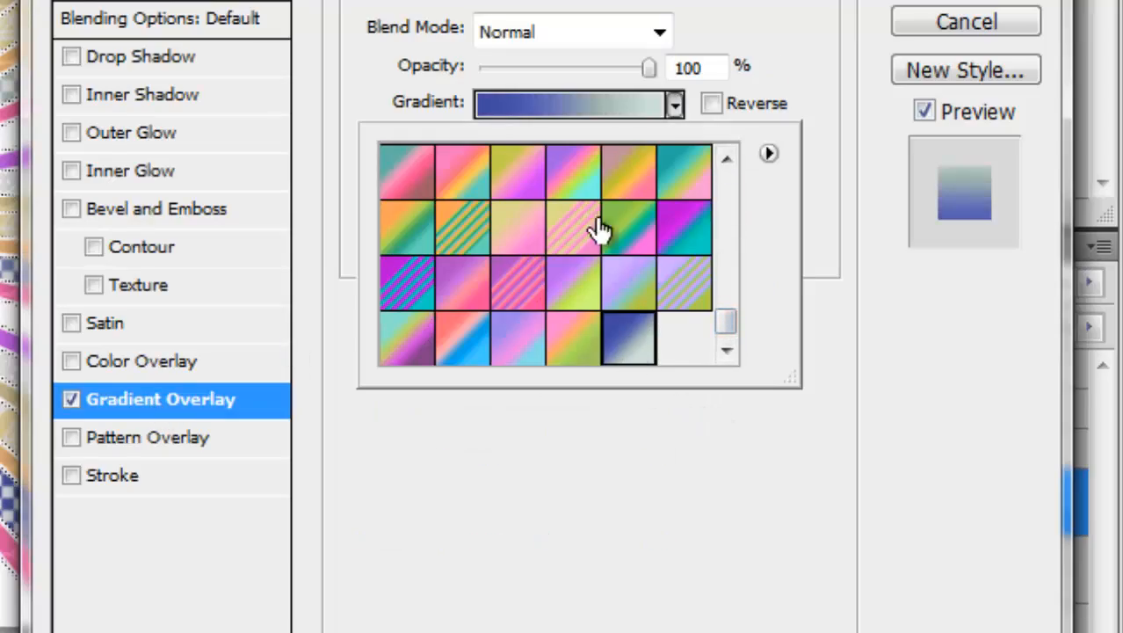
Recolour the overlay gradient's stops to tan, orange, pink and purple, save it as a new preset, and apply the layer style
left_click(603, 106)
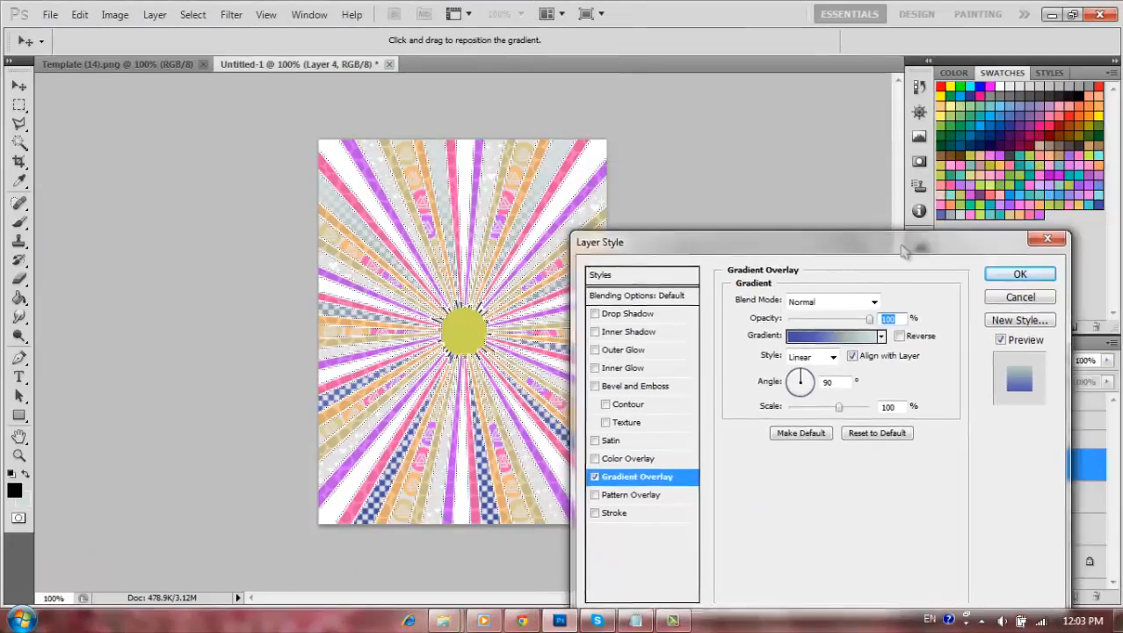
left_click(582, 457)
left_click(1005, 216)
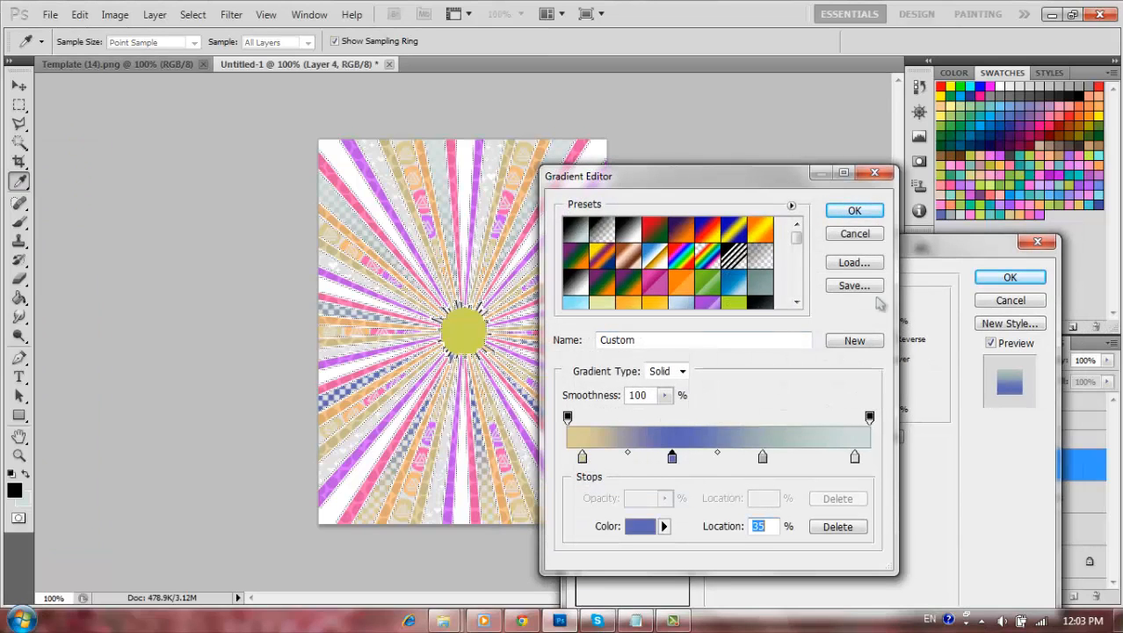
left_click(1017, 211)
left_click(1028, 214)
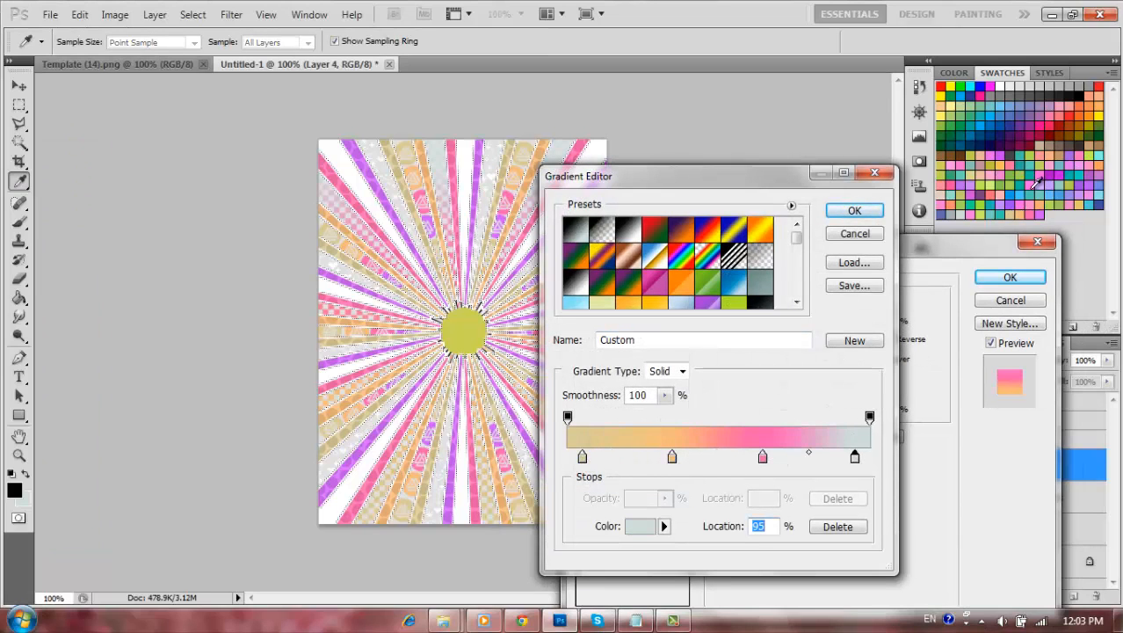
left_click(1042, 214)
left_click(855, 340)
left_click(855, 211)
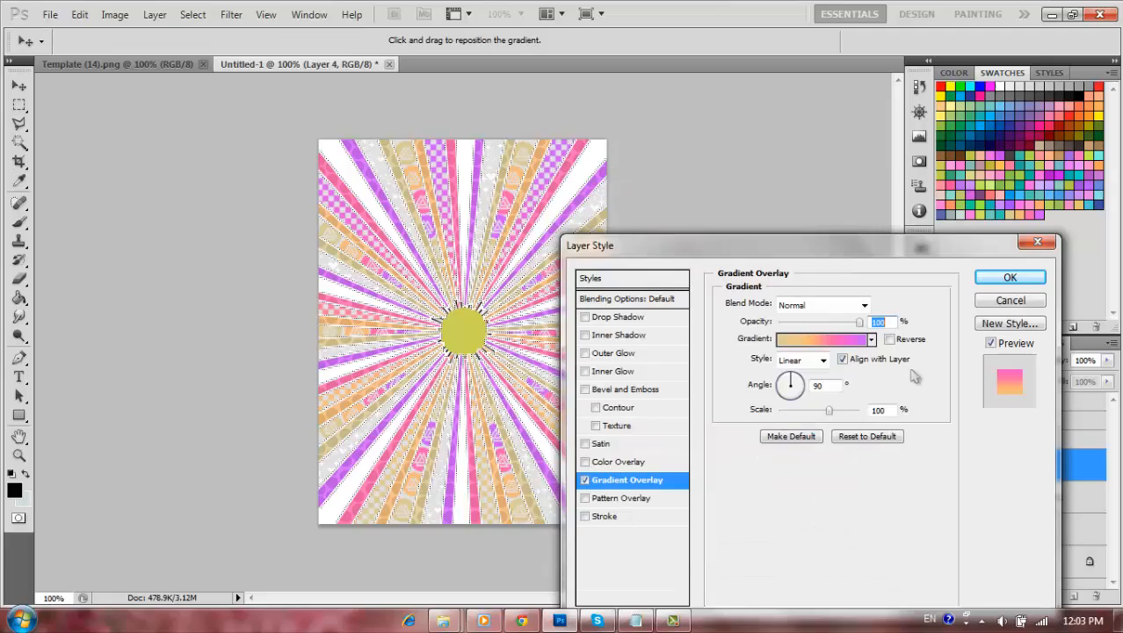
left_click(1010, 277)
Add an empty layer above Layer 4 and merge the two layers
left_click(1074, 596)
left_click(1037, 499, "shift")
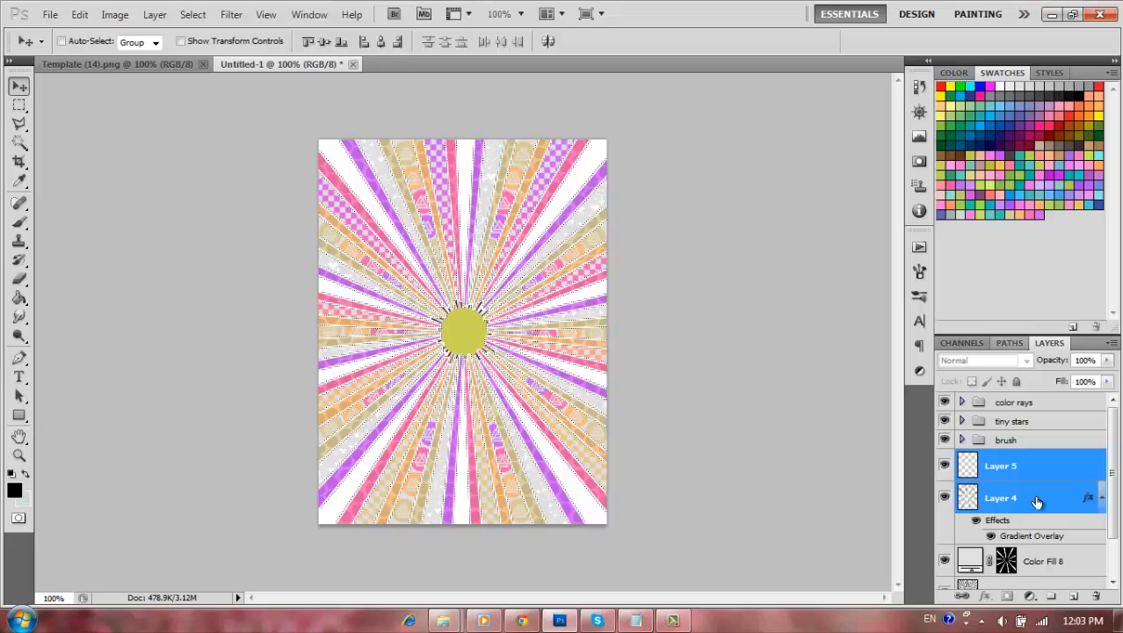
key("ctrl+e")
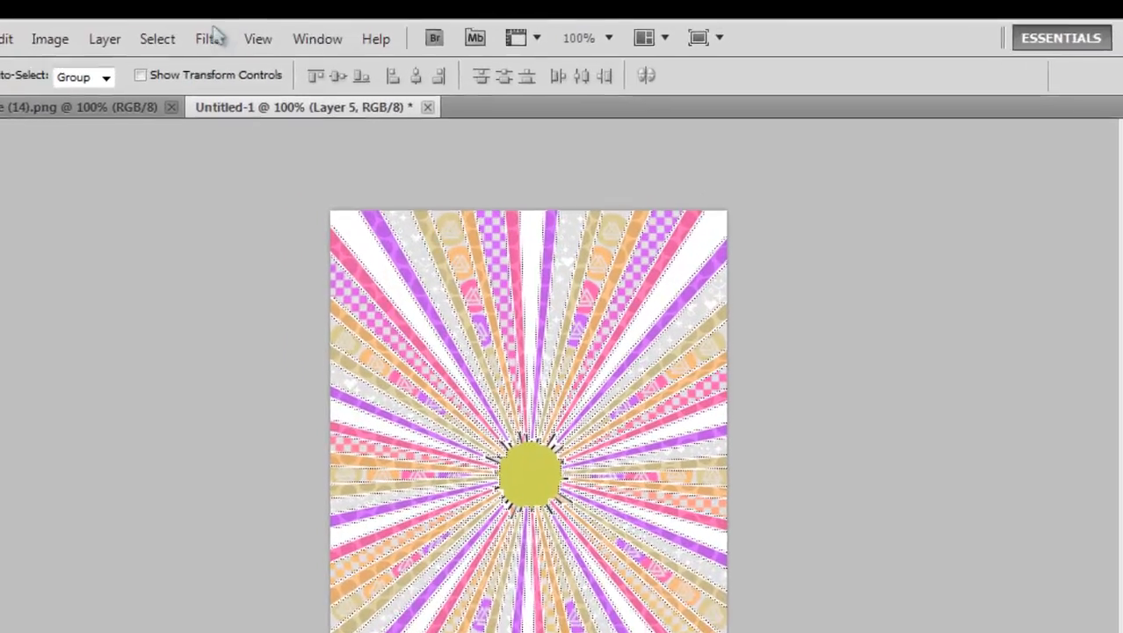
Apply the Add Noise filter to Layer 5 with an amount of 37%, Uniform distribution and Monochromatic enabled
left_click(231, 15)
mouse_move(278, 234)
mouse_move(388, 349)
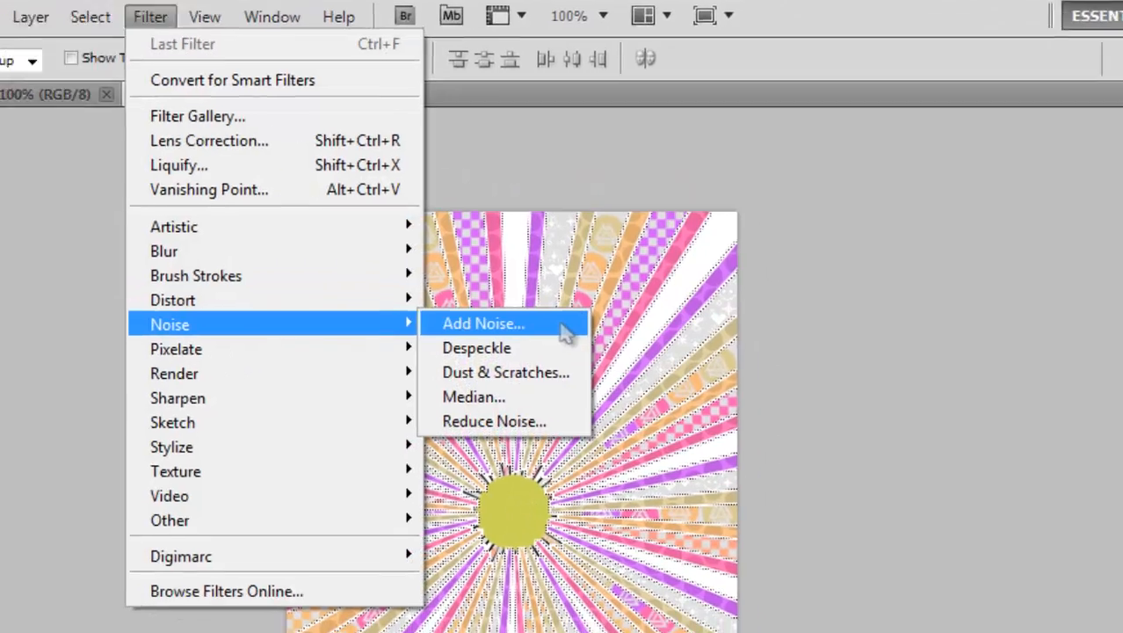
left_click(566, 332)
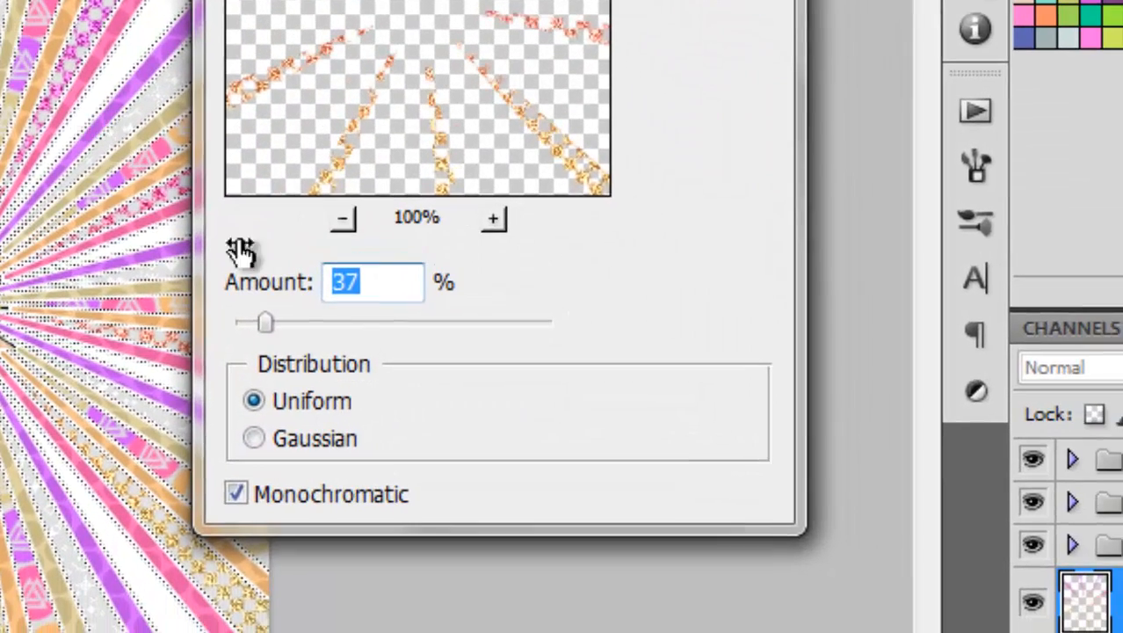
left_click_drag(385, 274, 123, 264)
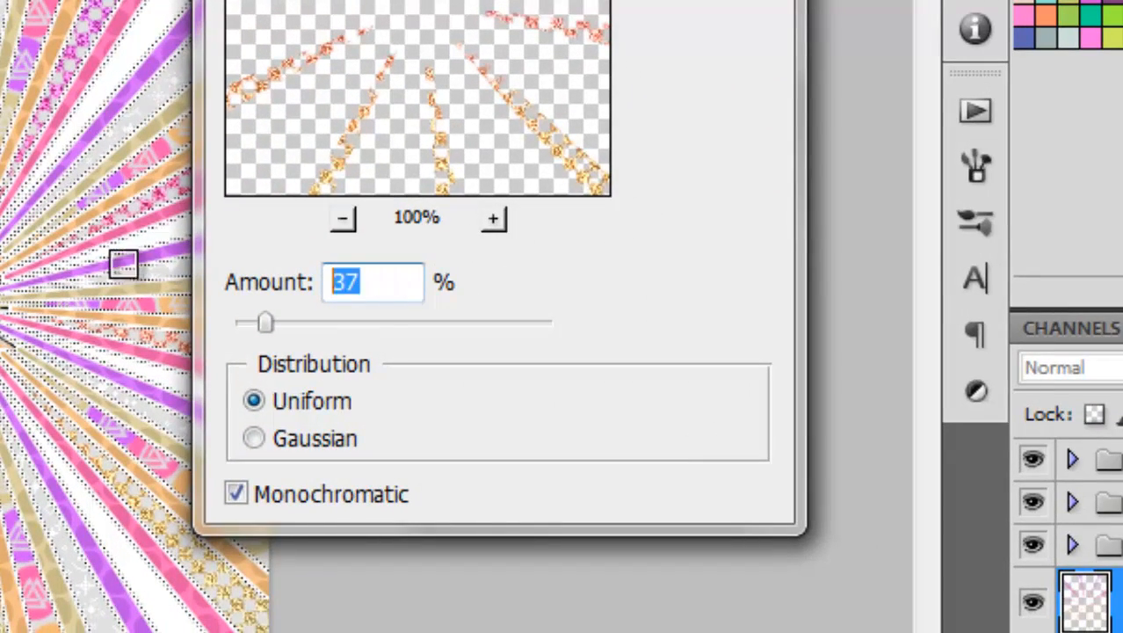
left_click(287, 405)
left_click(310, 496)
left_click(275, 501)
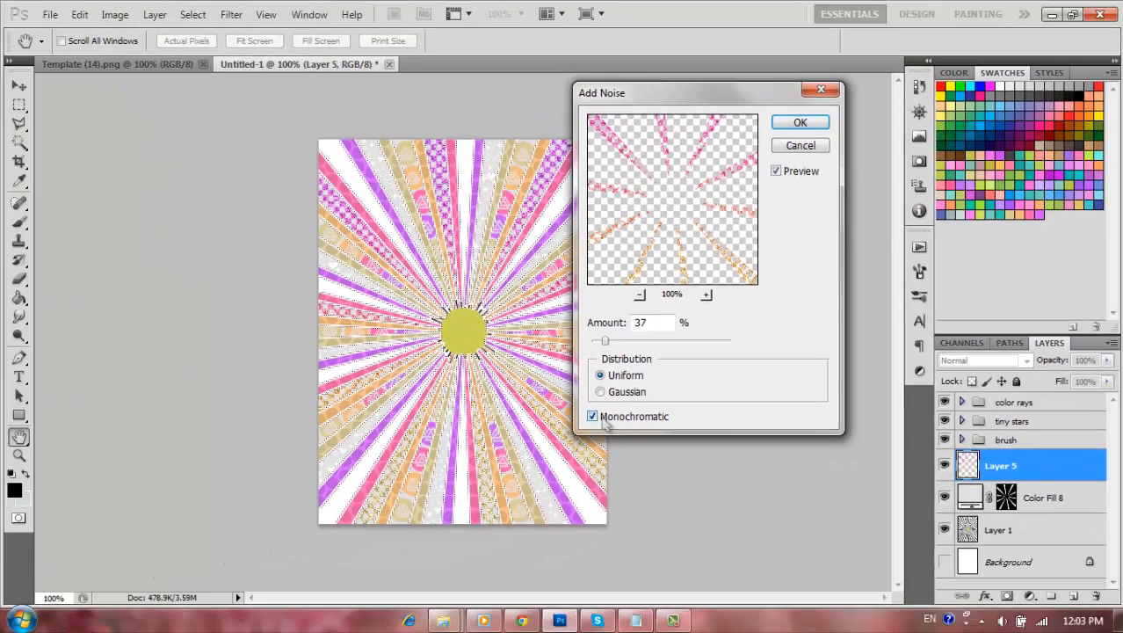
left_click(810, 126)
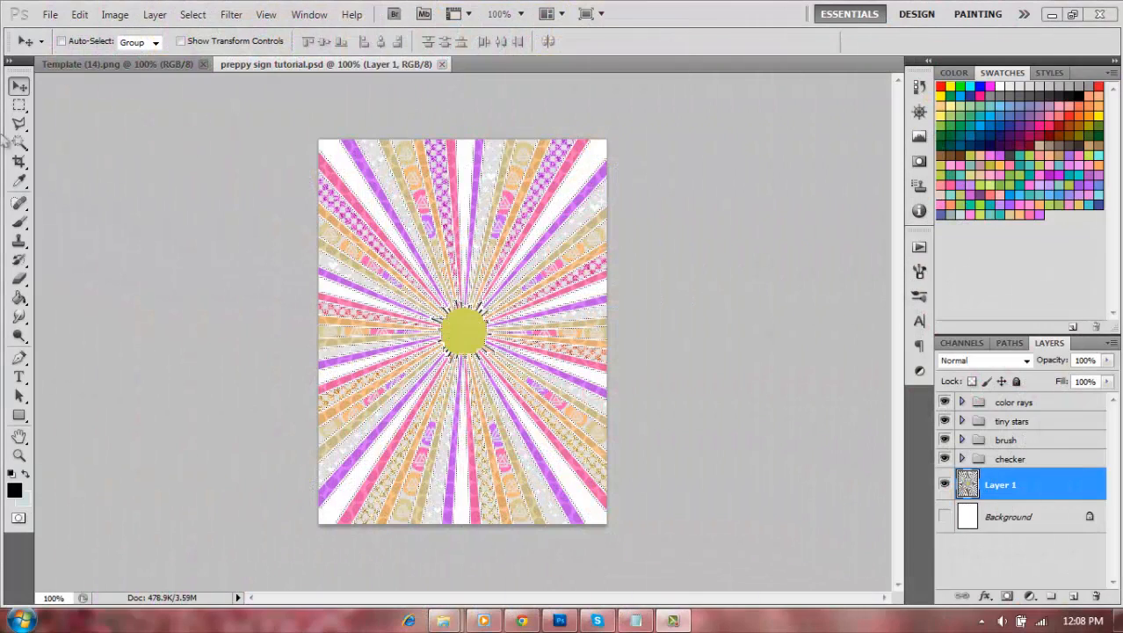
Select the remaining white gaps between neighbouring pink and purple rays on Layer 1 with the Magic Wand
left_click(20, 143)
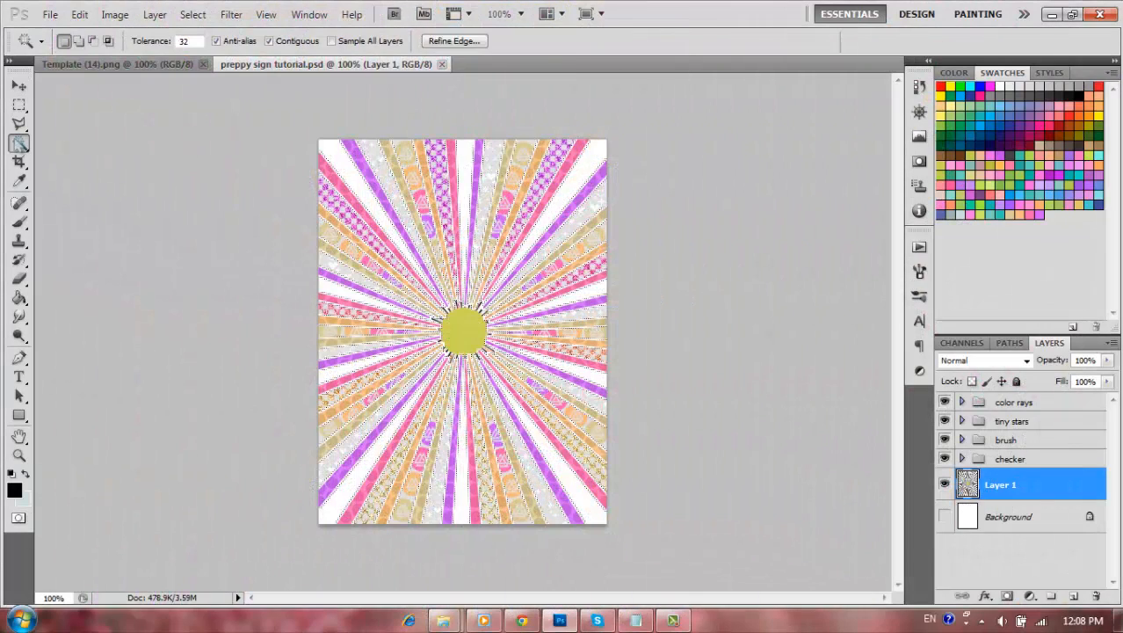
left_click(470, 191)
left_click(572, 188, "shift")
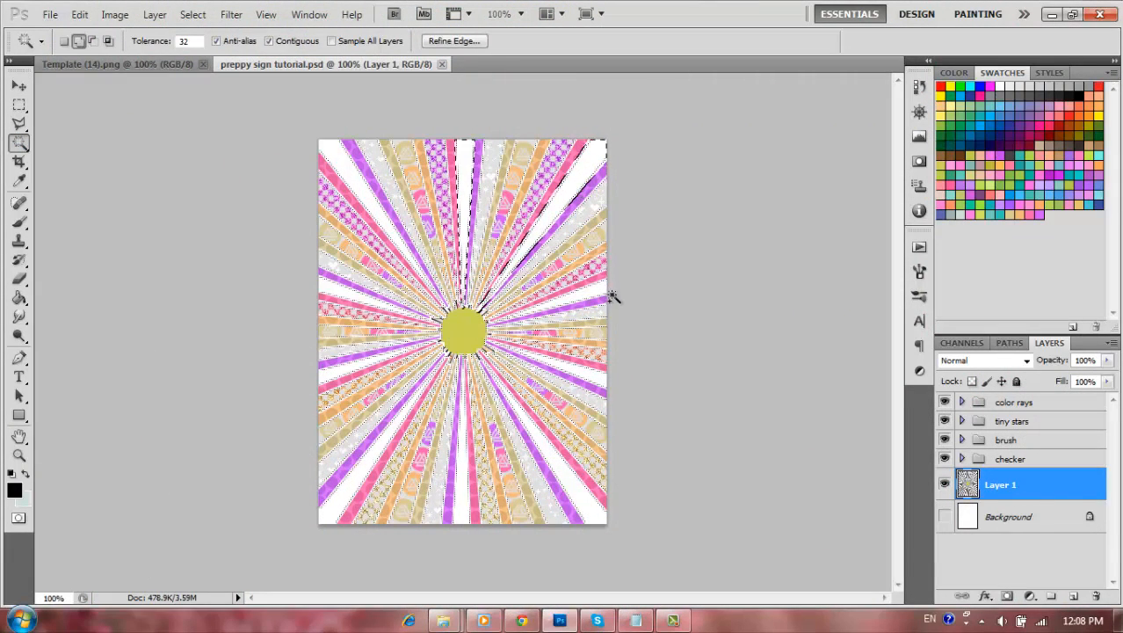
left_click(602, 299, "shift")
left_click(594, 383, "shift")
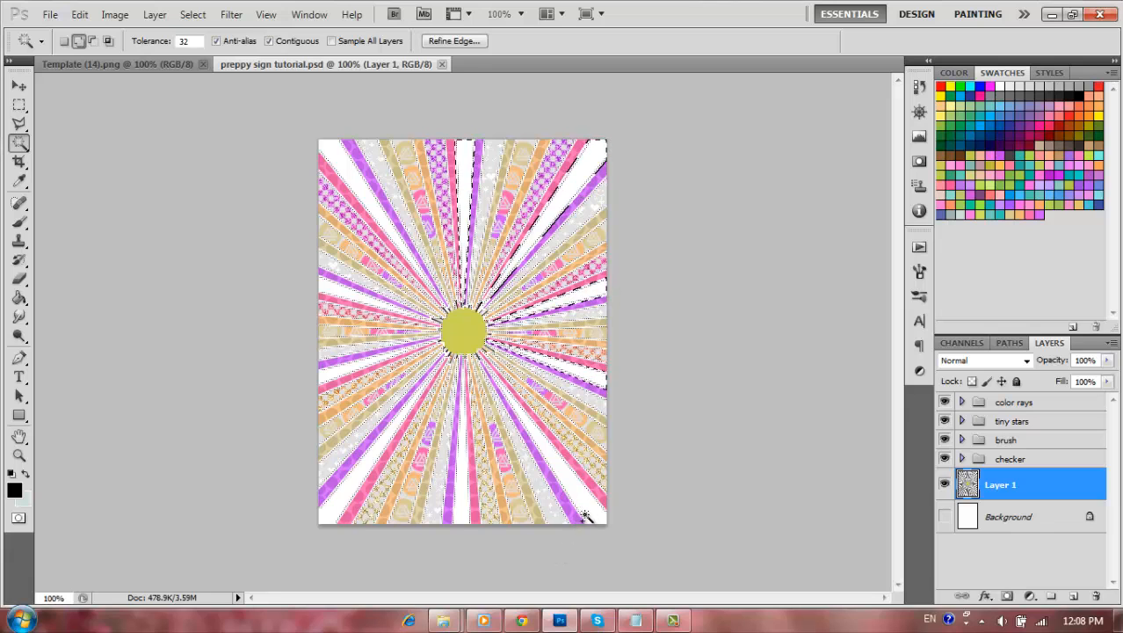
left_click(585, 515, "shift")
left_click(454, 516, "shift")
left_click(351, 491, "shift")
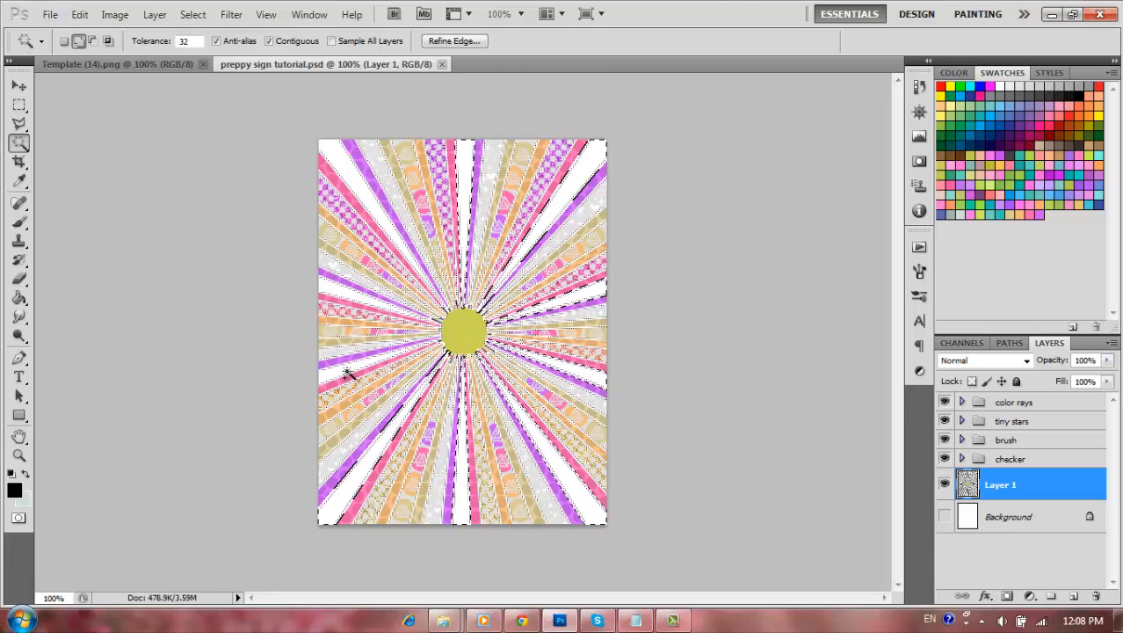
left_click(339, 378, "shift")
left_click(369, 189, "shift")
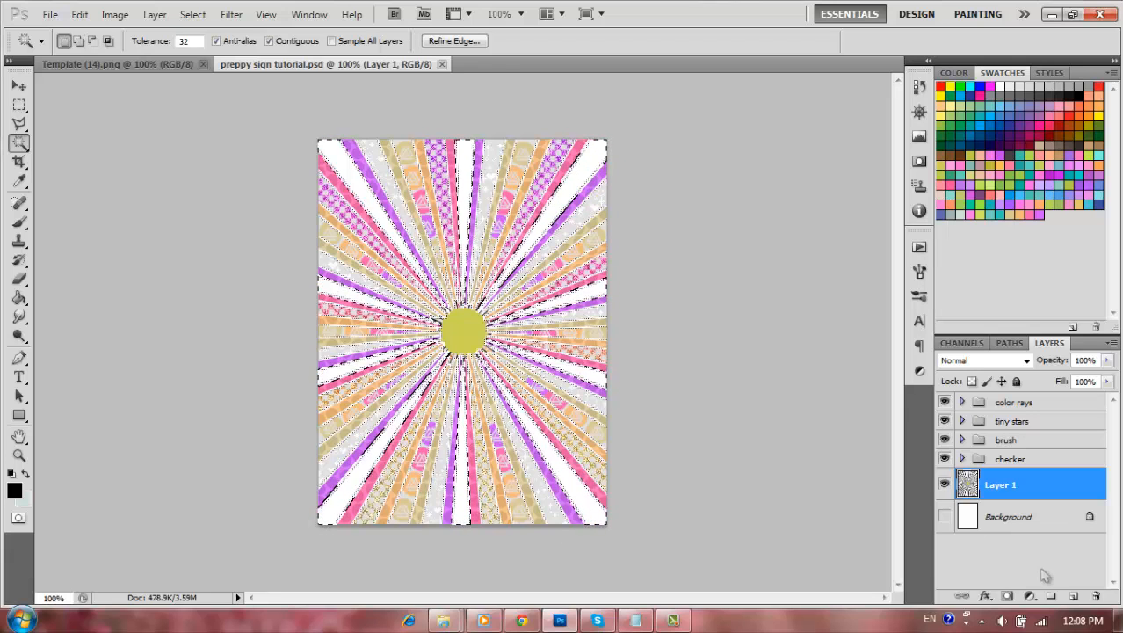
Cover the selected gaps with a #e1e1e1 Solid Color fill layer
left_click(1030, 596)
left_click(1011, 257)
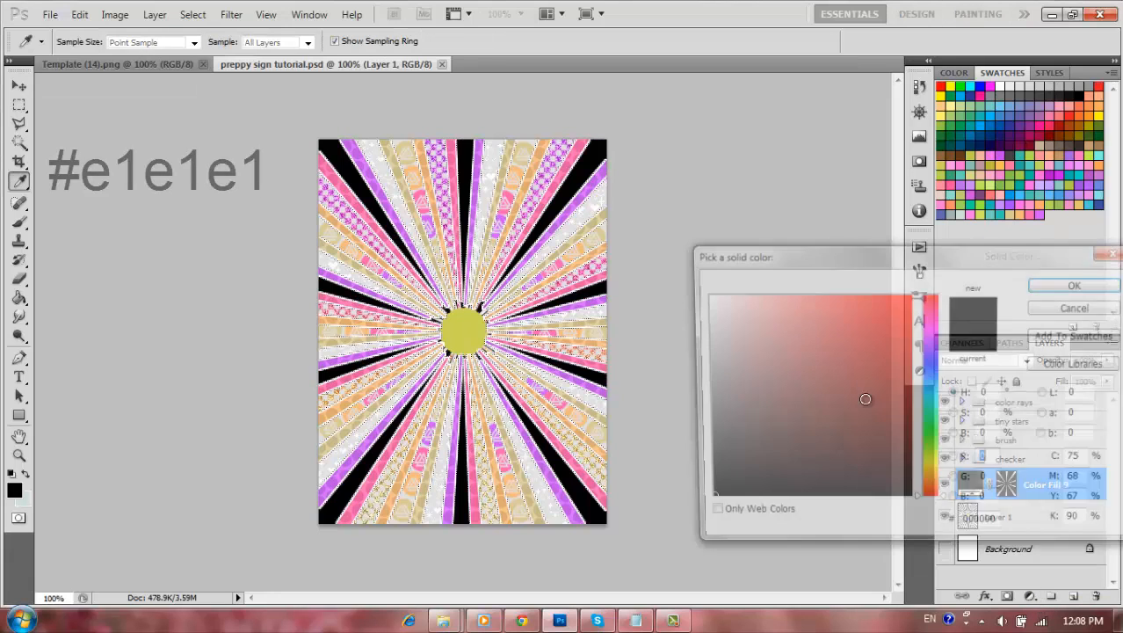
type("e1e1e1")
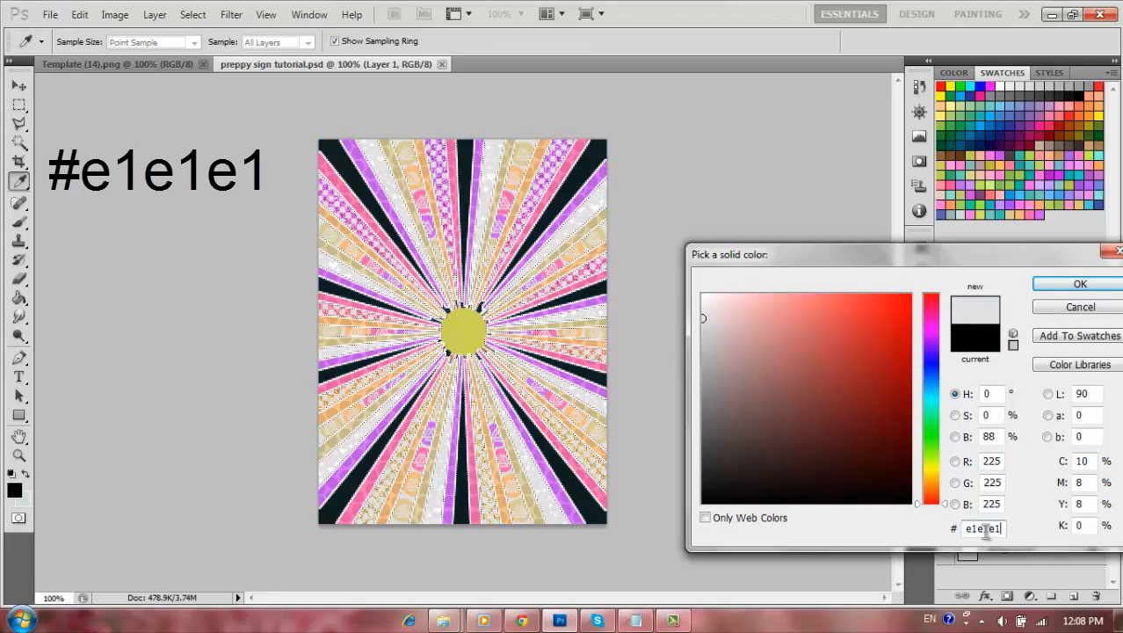
key("Return")
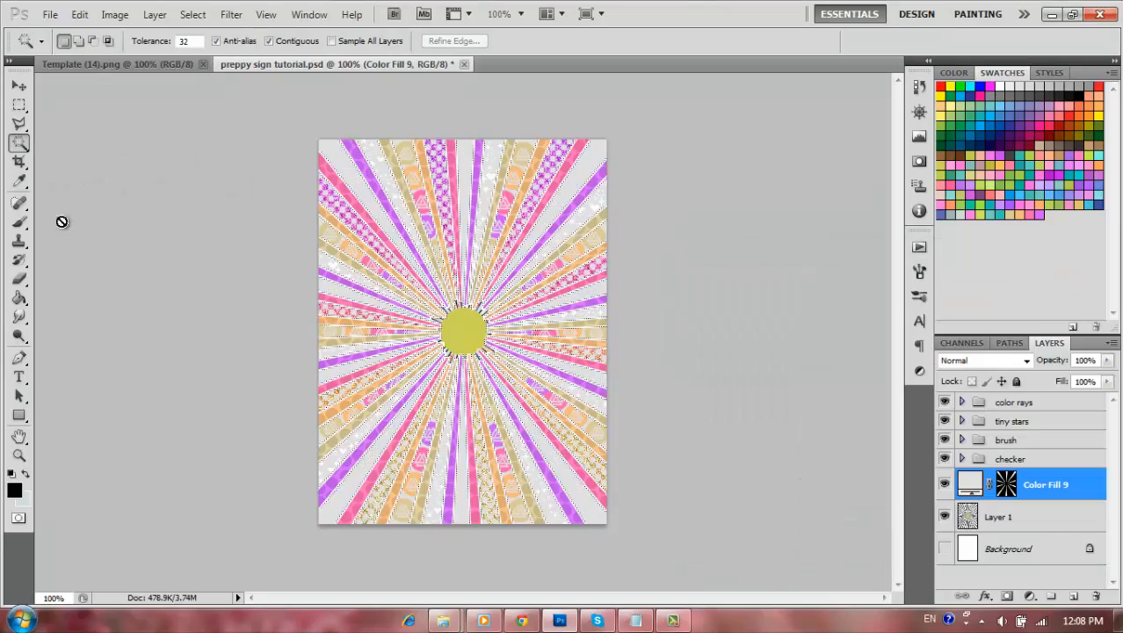
Load the Color Fill 9 mask as a selection, stamp white polka dots within it on a new layer above, and deselect
left_click(19, 85)
left_click(192, 14)
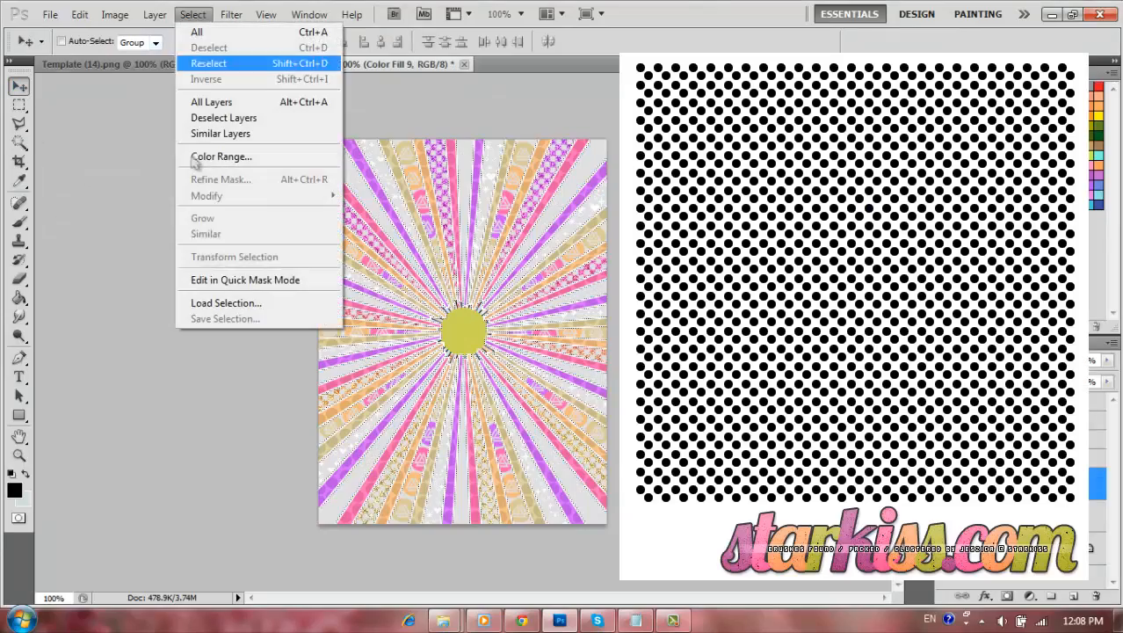
left_click(222, 303)
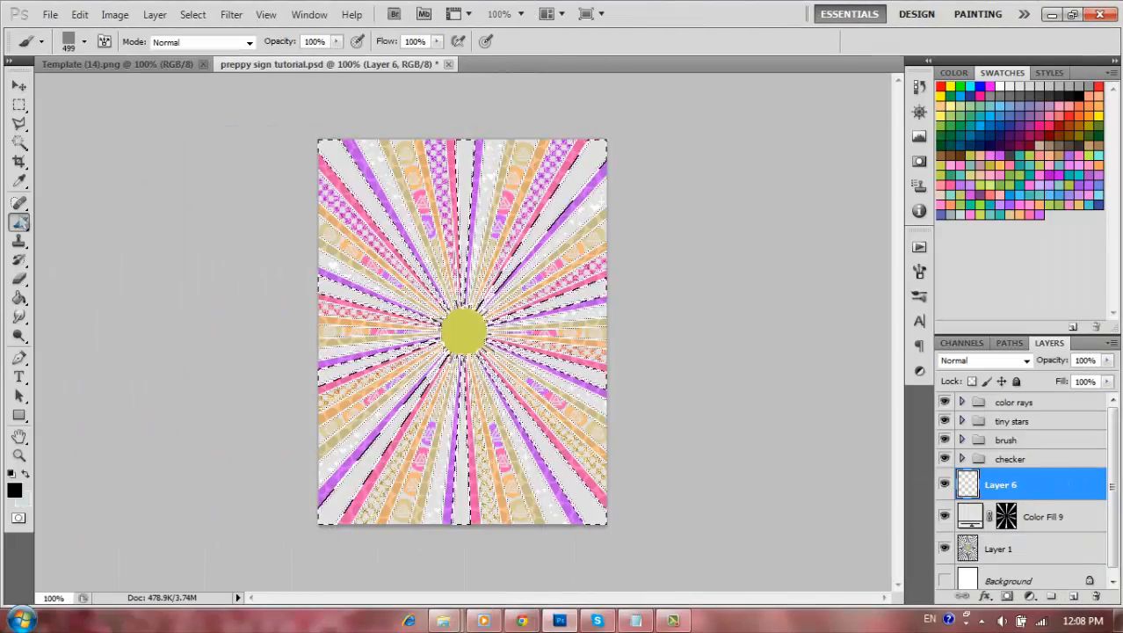
left_click(84, 41)
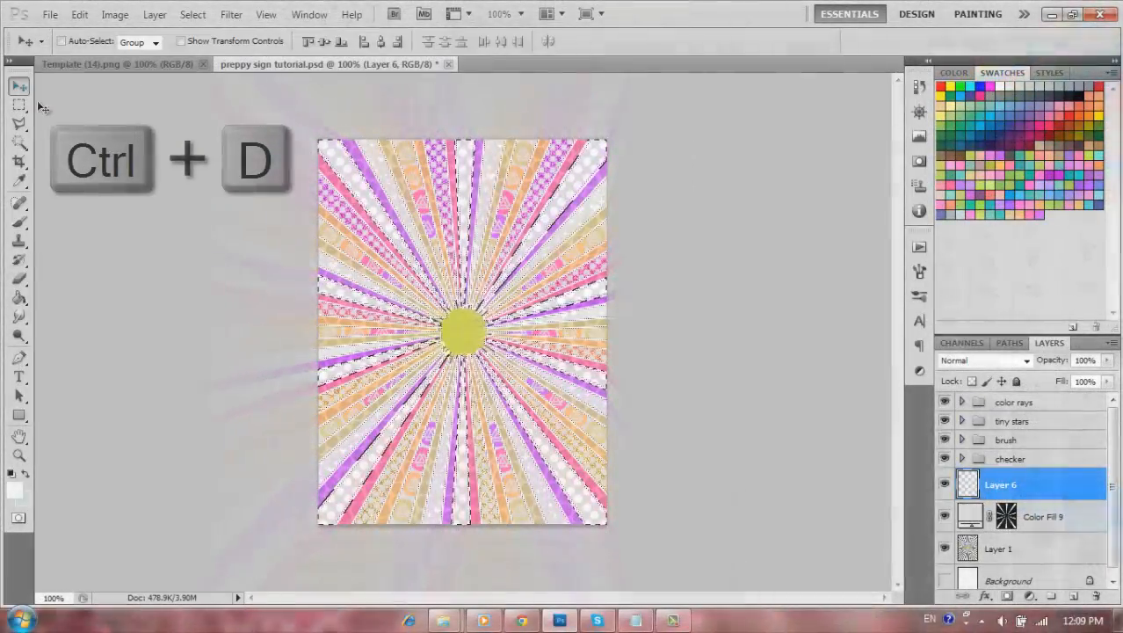
key("ctrl+d")
Duplicate the white polka-dot layer, Layer 6, keeping the default copy name
right_click(1040, 494)
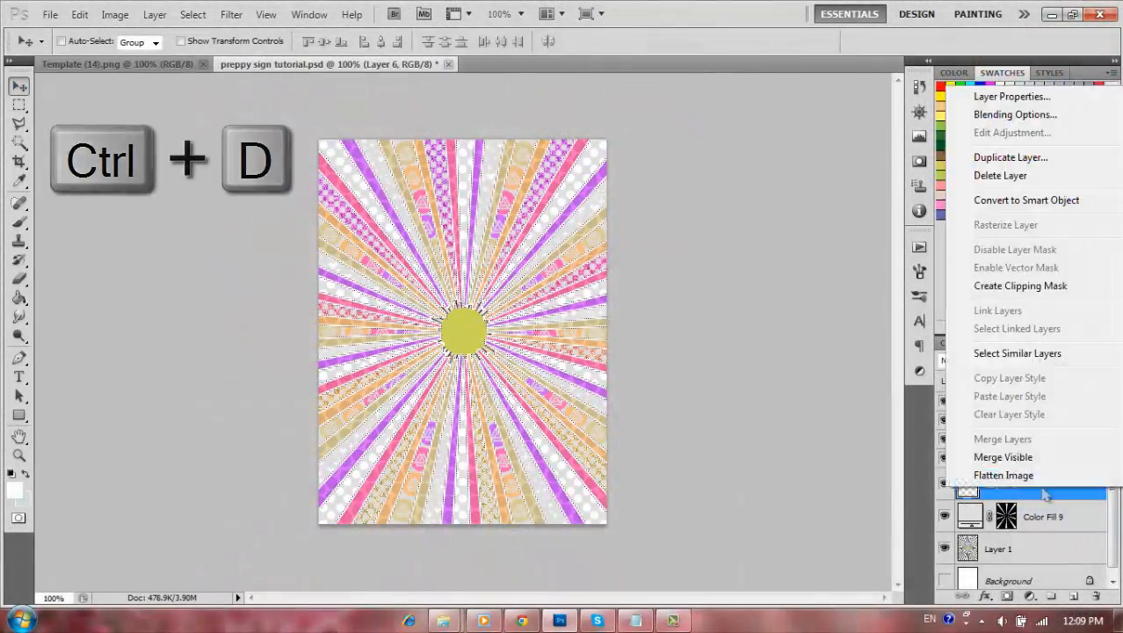
left_click(1016, 152)
key("Return")
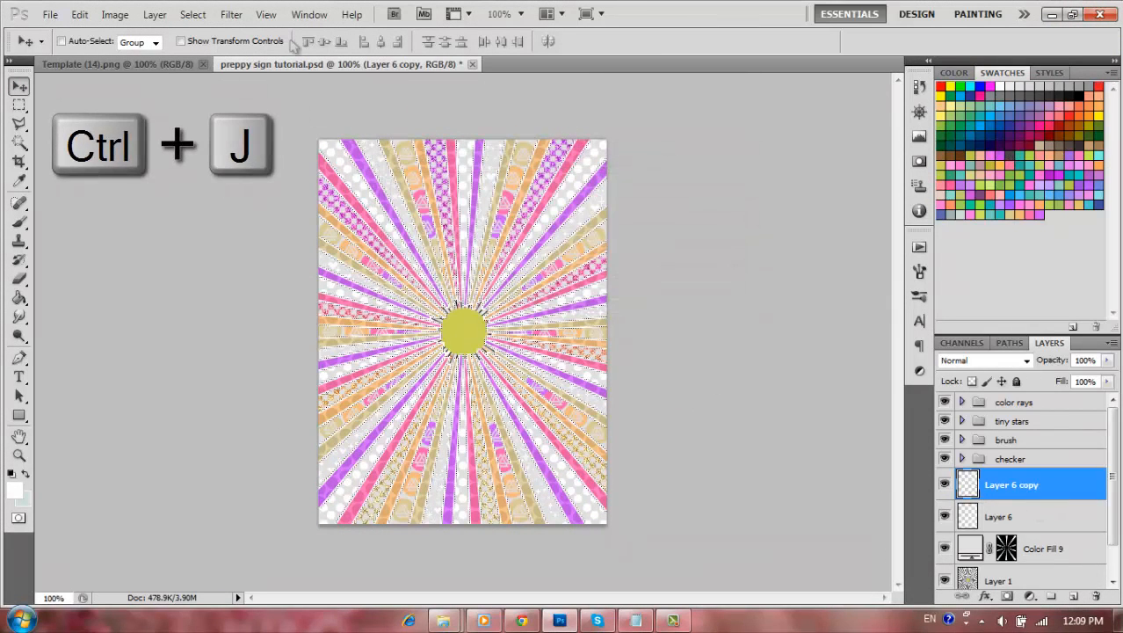
Load the transparency of Layer 6 copy as a new selection and expand that selection
left_click(193, 15)
left_click(236, 303)
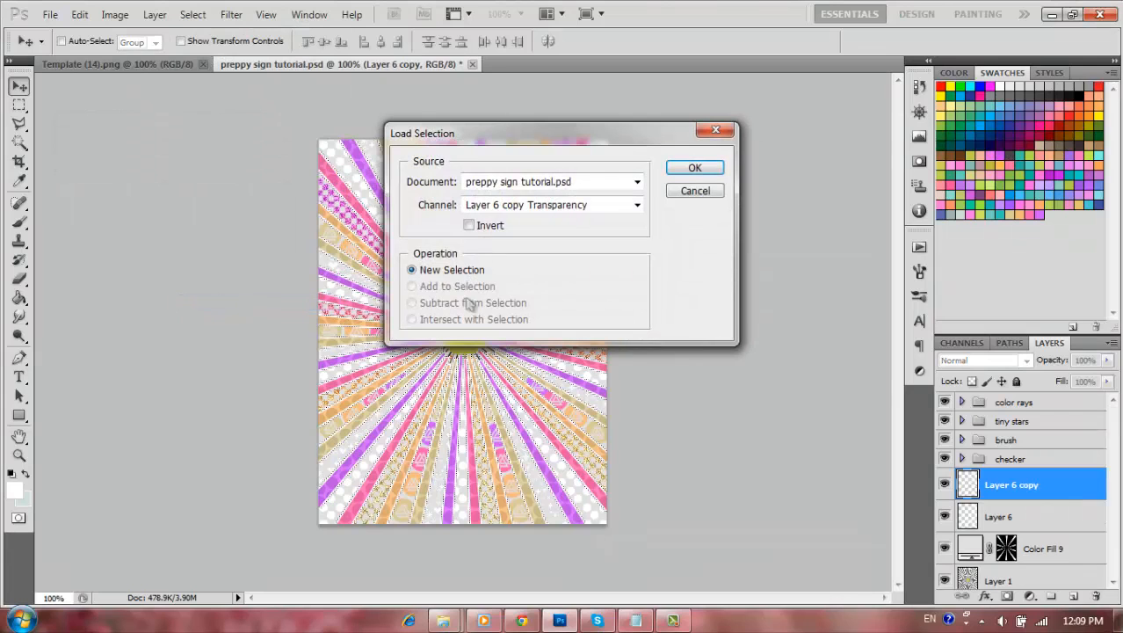
key("Return")
left_click(192, 15)
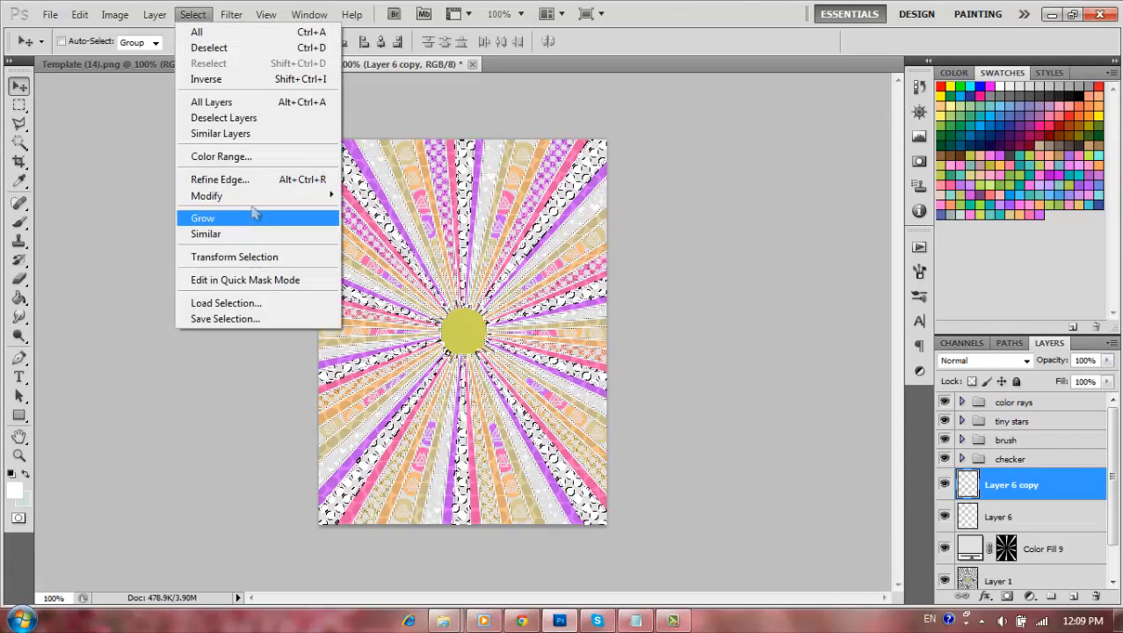
mouse_move(255, 195)
left_click(373, 227)
key("Return")
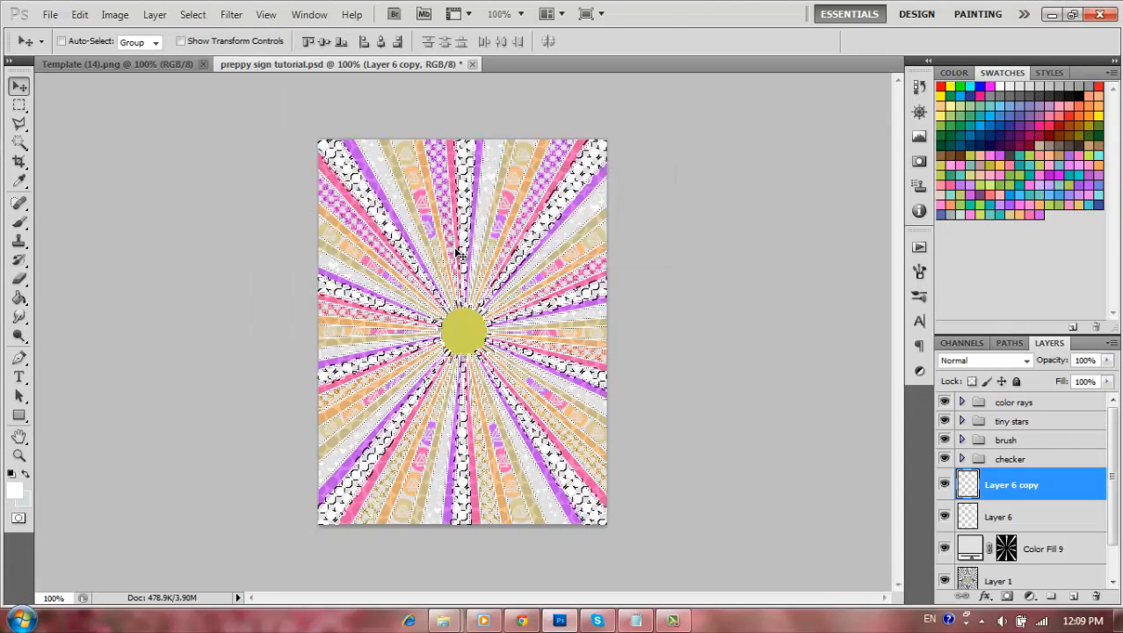
Fill the expanded dot selection with a tan-orange-pink-purple linear Gradient Fill layer at a -90° angle
left_click(1030, 597)
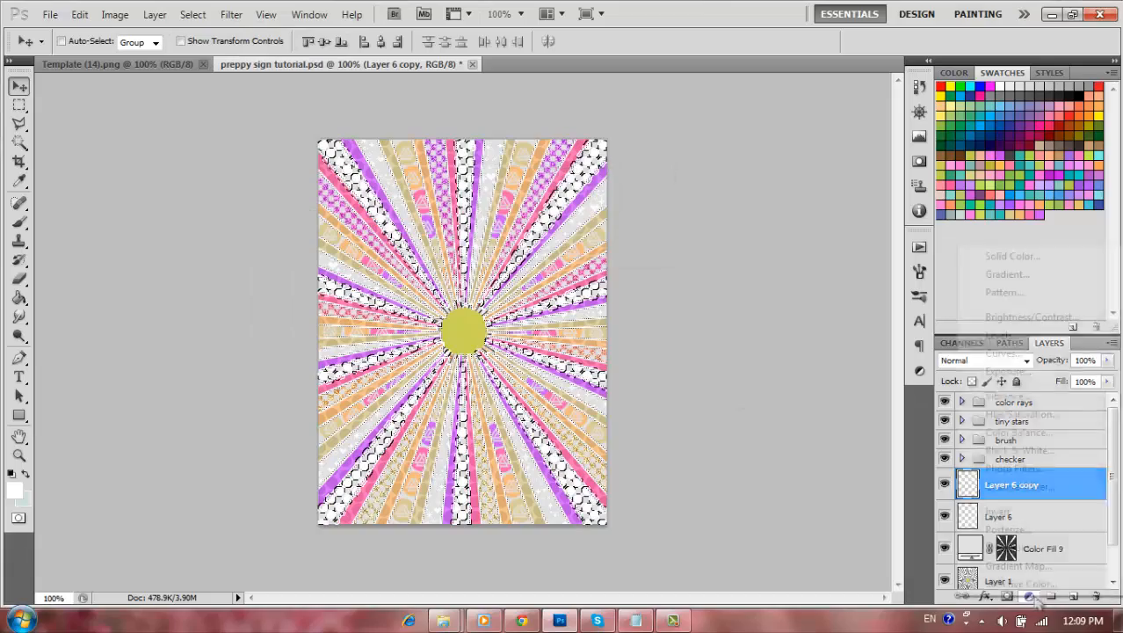
left_click(1007, 274)
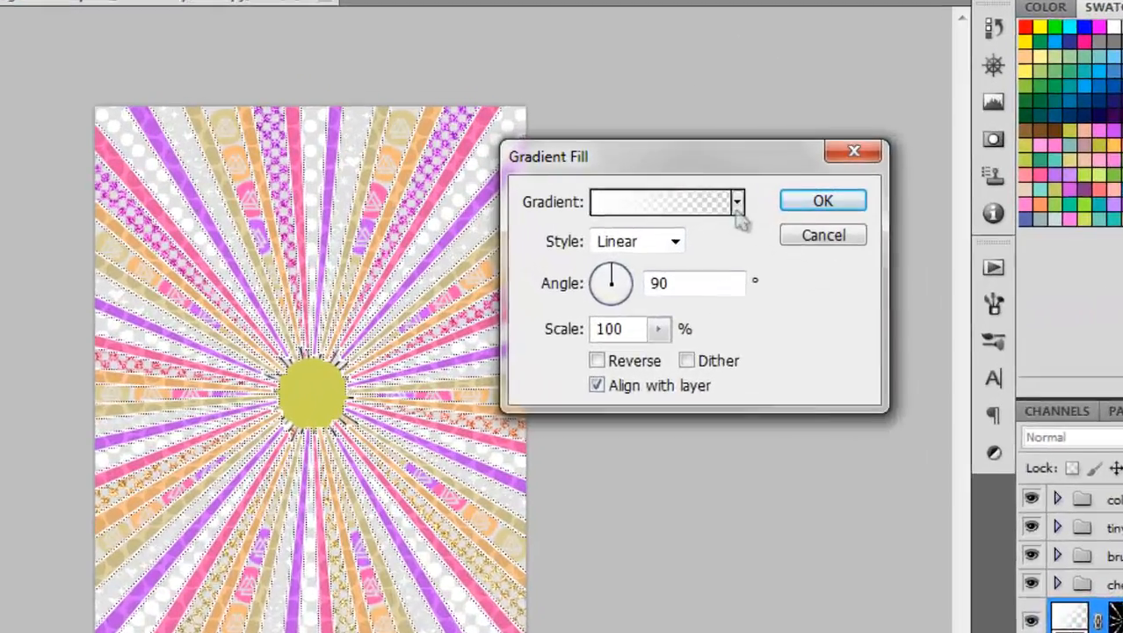
left_click(748, 204)
left_click(751, 318)
left_click(808, 302)
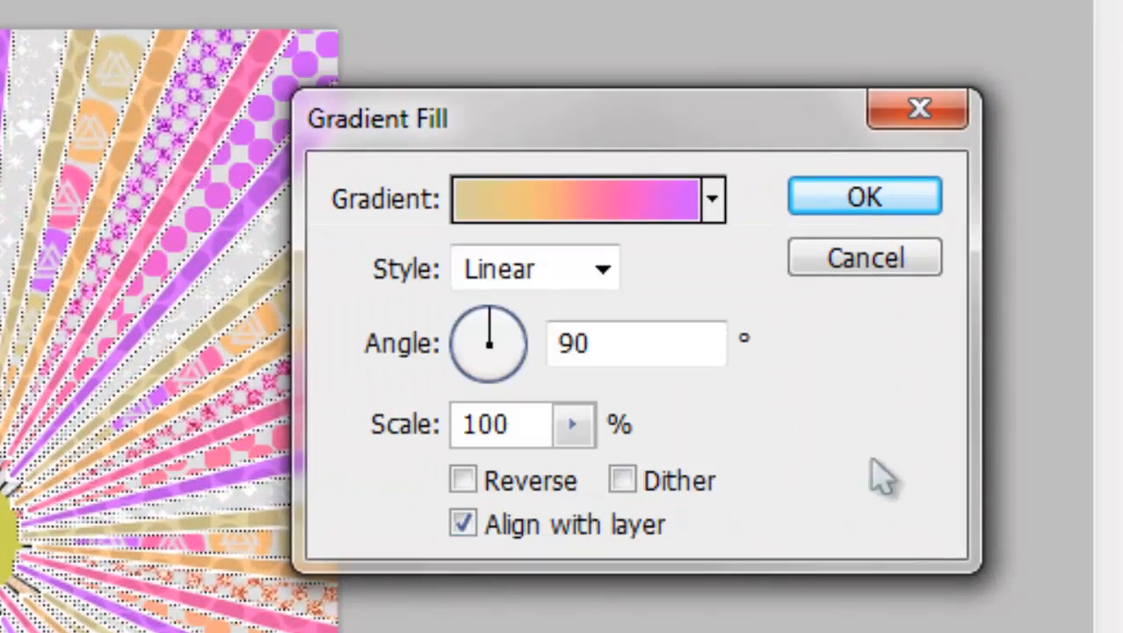
double_click(635, 342)
left_click(558, 343)
type("-")
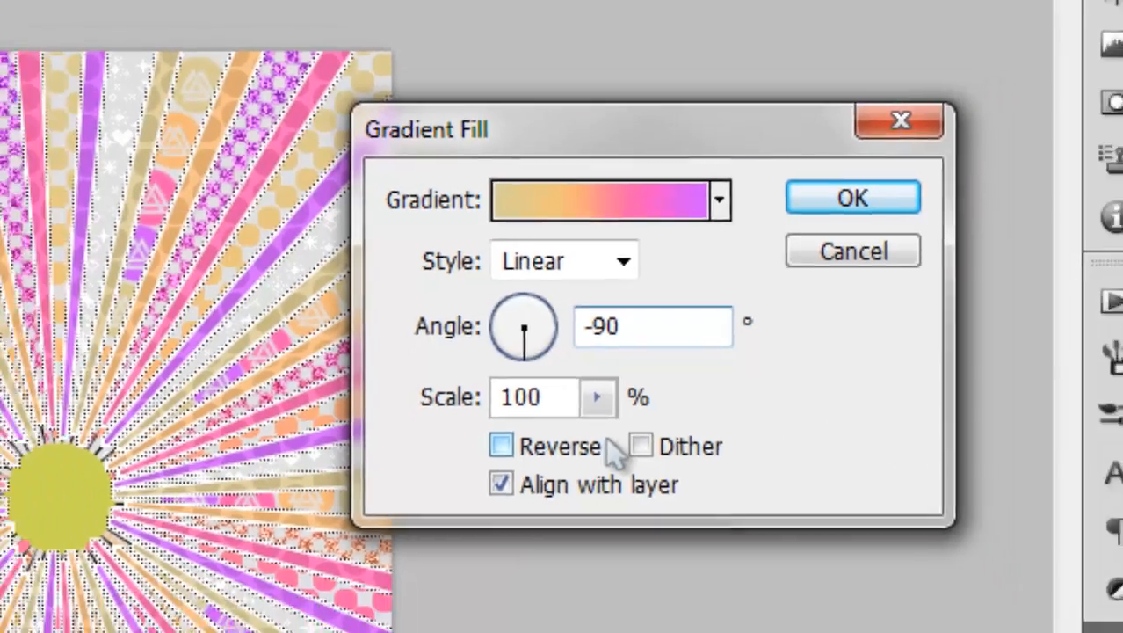
key("Return")
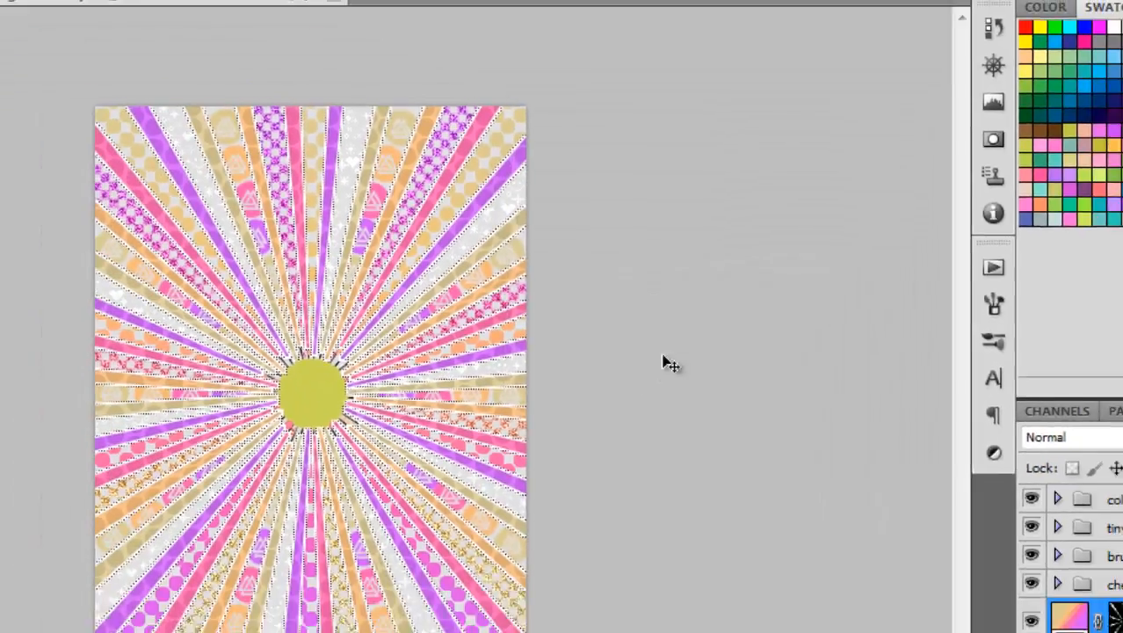
Load the transparency of Layer 6 copy as a selection of the original-size polka dots
left_click(1043, 522)
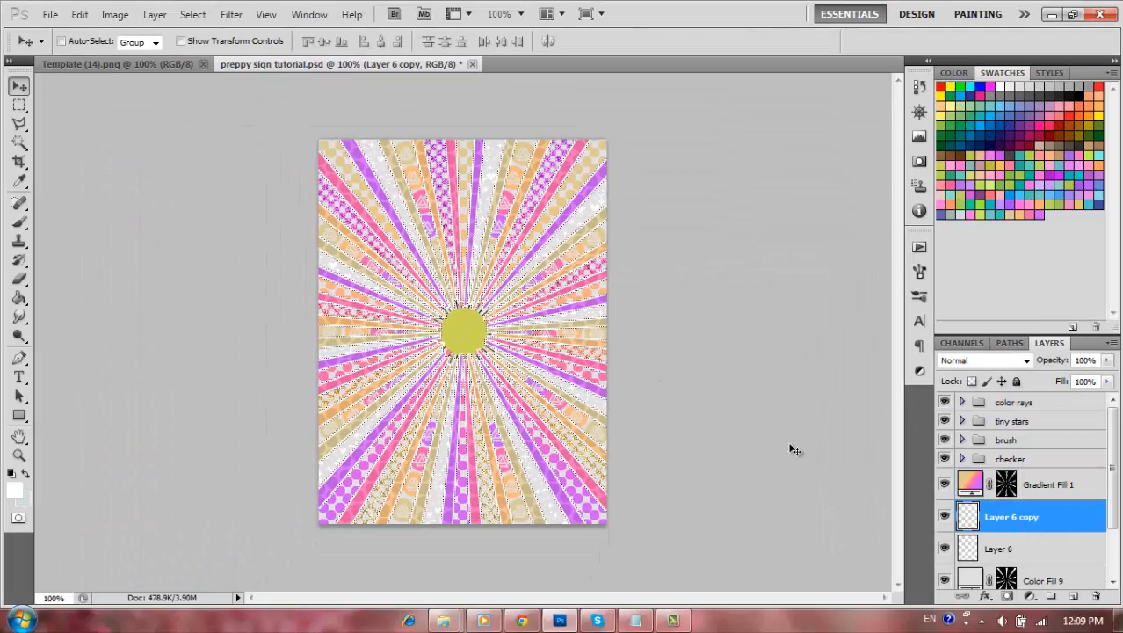
left_click(194, 10)
left_click(253, 306)
key("Return")
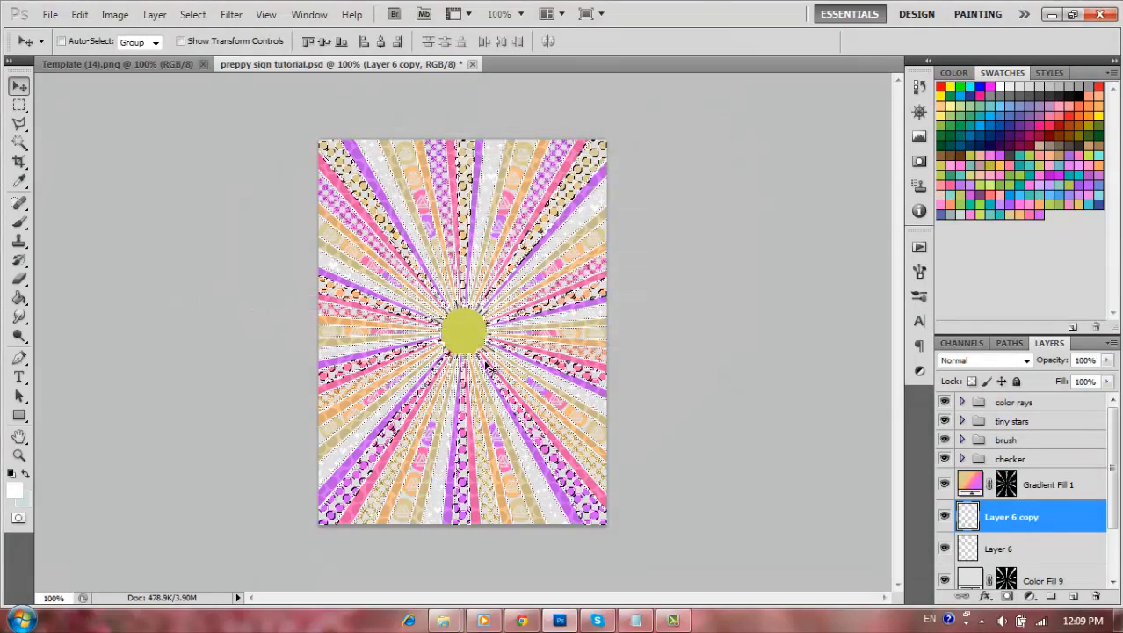
Mask out the selected dot centres on the Gradient Fill 1 mask with a black 499 px brush at 100% hardness, leaving gradient outlines
left_click(1008, 487)
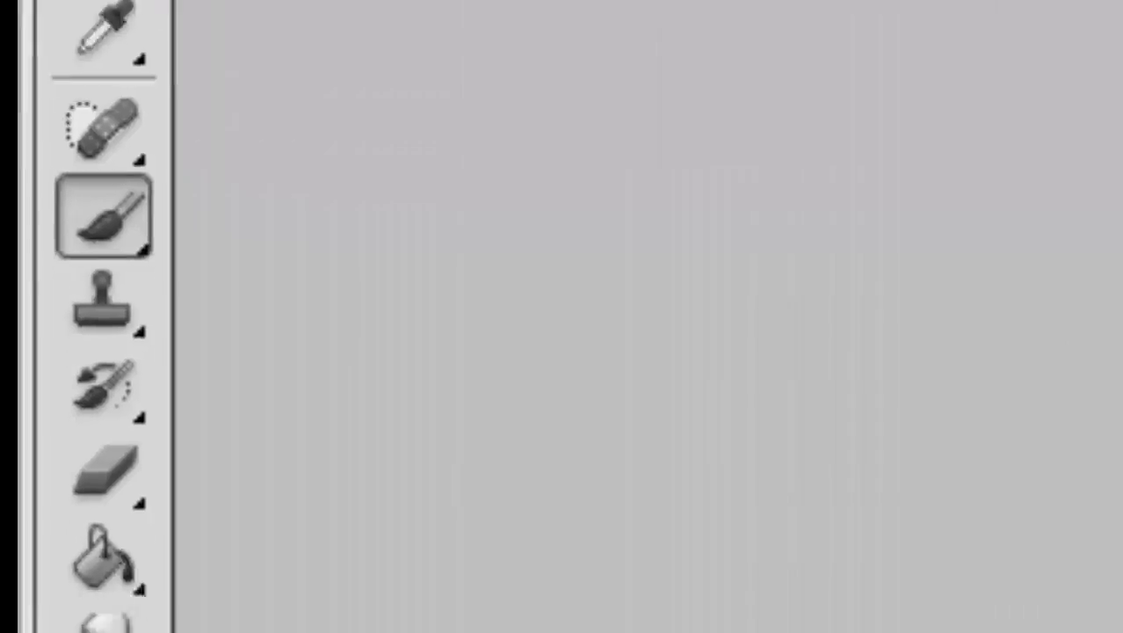
right_click(986, 286)
left_click_drag(773, 479, 762, 269)
left_click(724, 294)
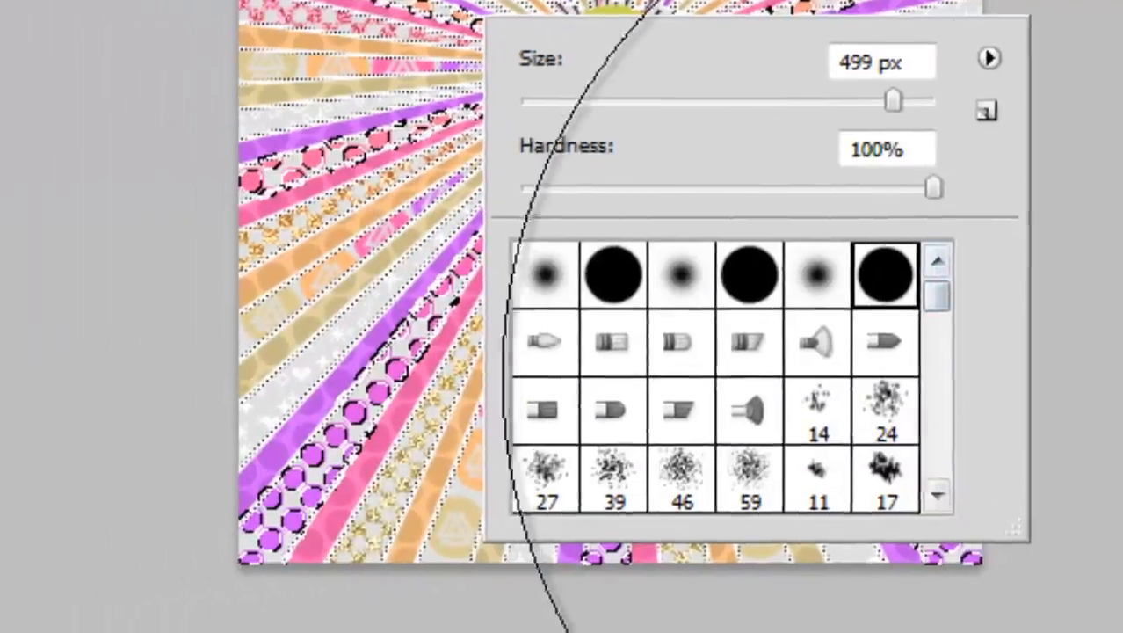
left_click_drag(1029, 376, 1122, 293)
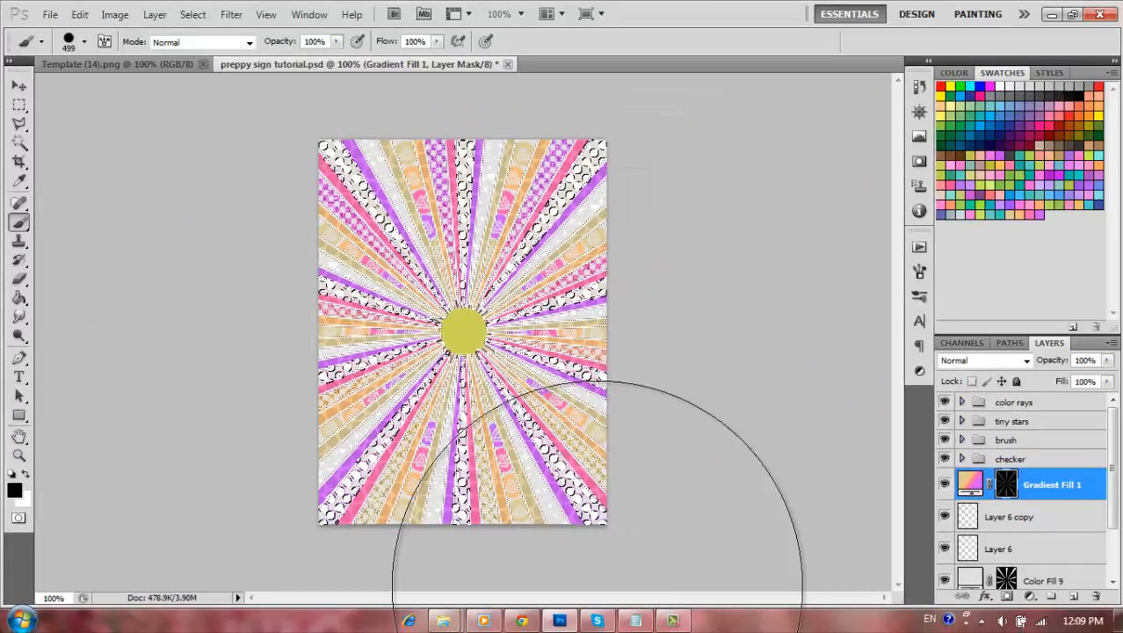
left_click(21, 88)
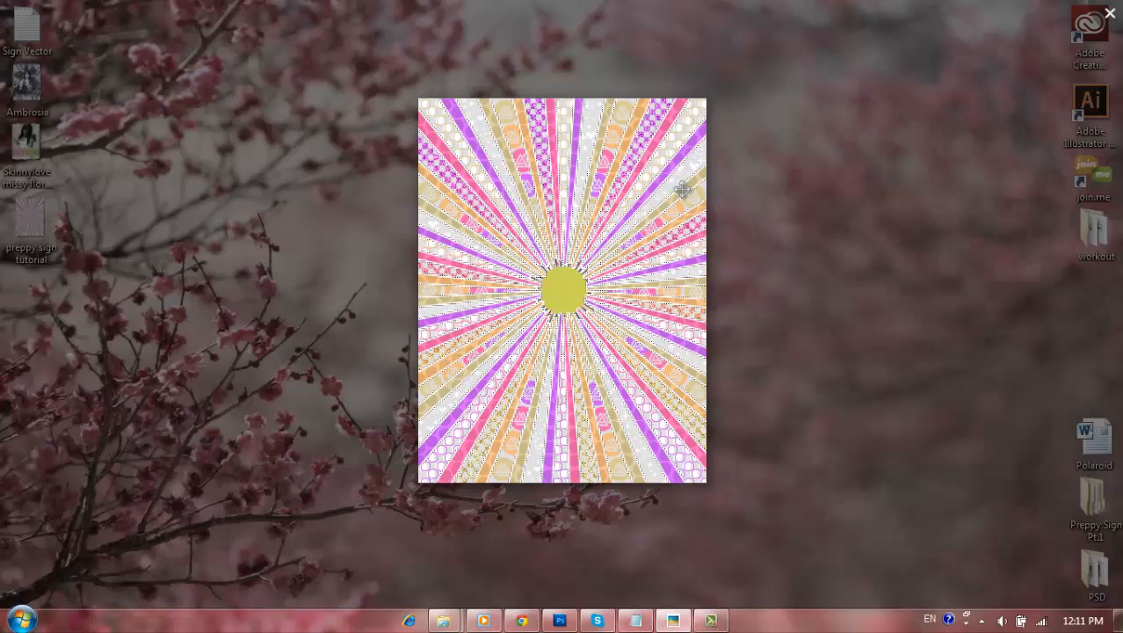
Close the sunburst image preview in the photo viewer
left_click(1106, 15)
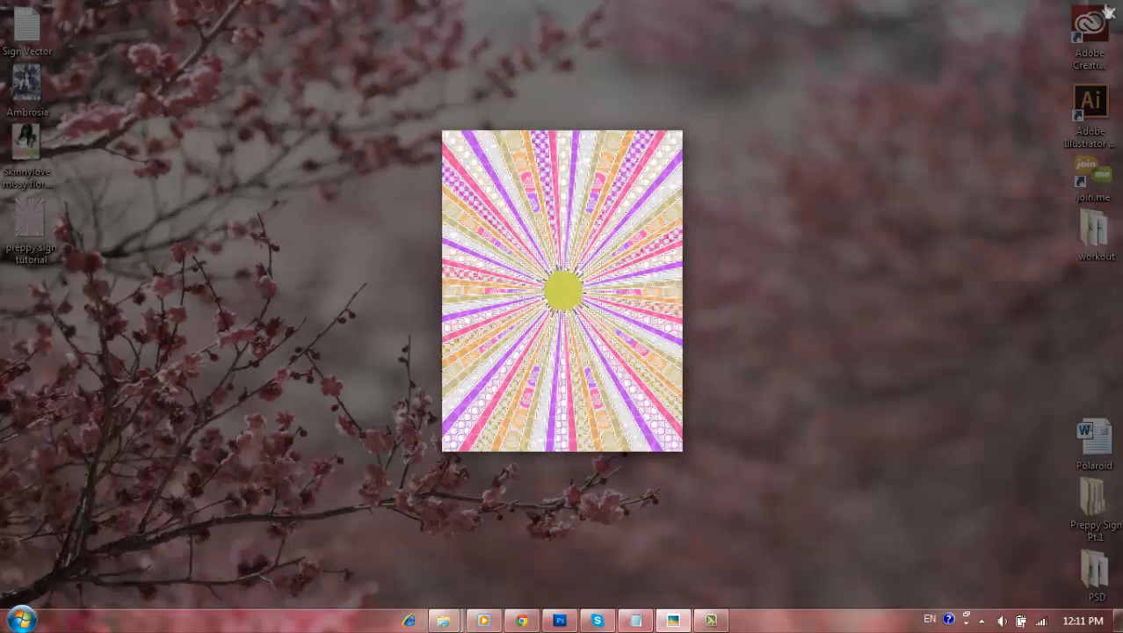